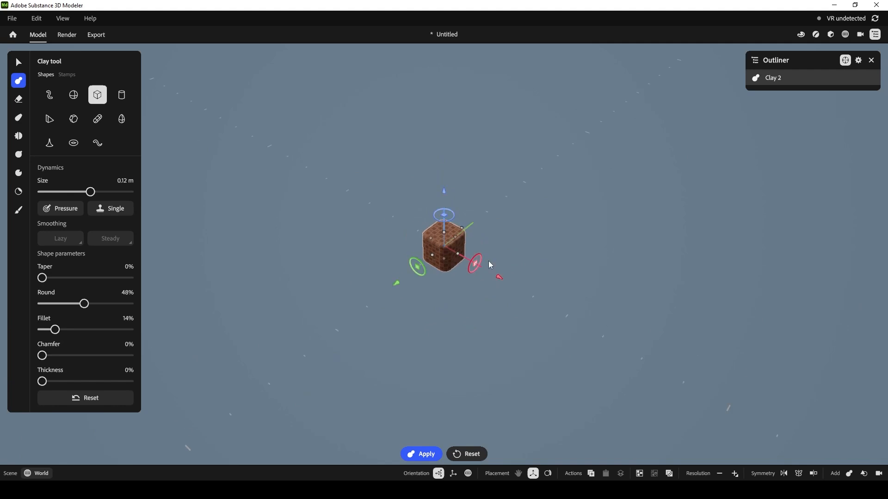
Reset the clay cube's shape parameters to their defaults and leave the Clay tool
left_click(88, 399)
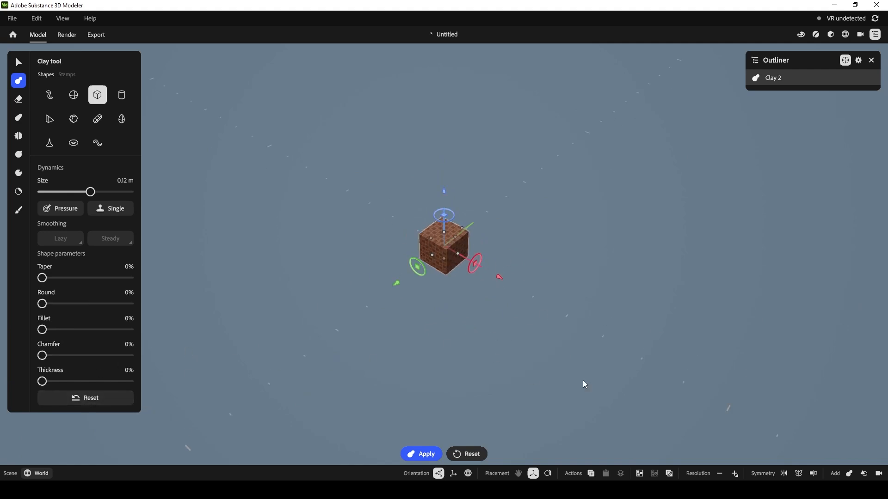
scroll(449, 289, "up", 3)
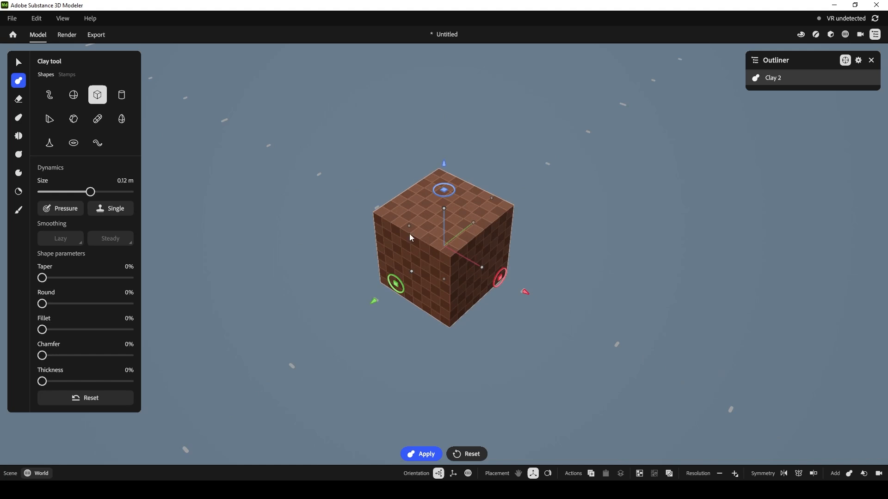
right_click_drag(389, 345, 398, 324)
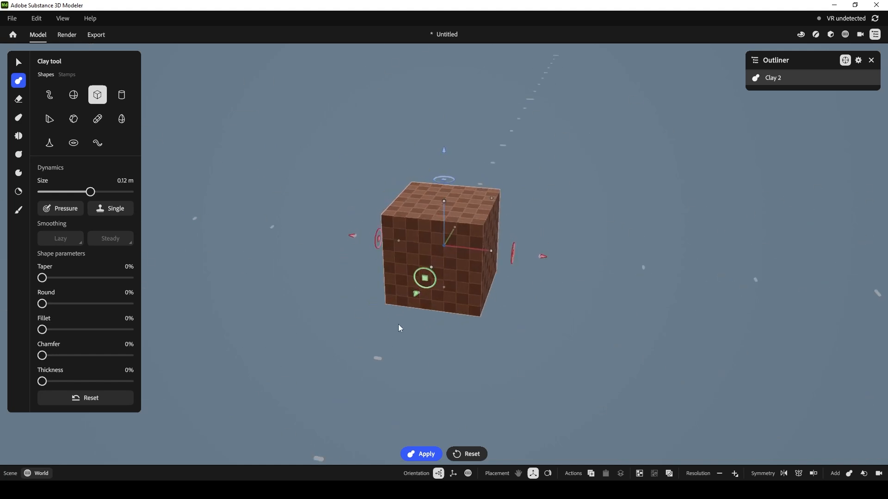
left_click(19, 62)
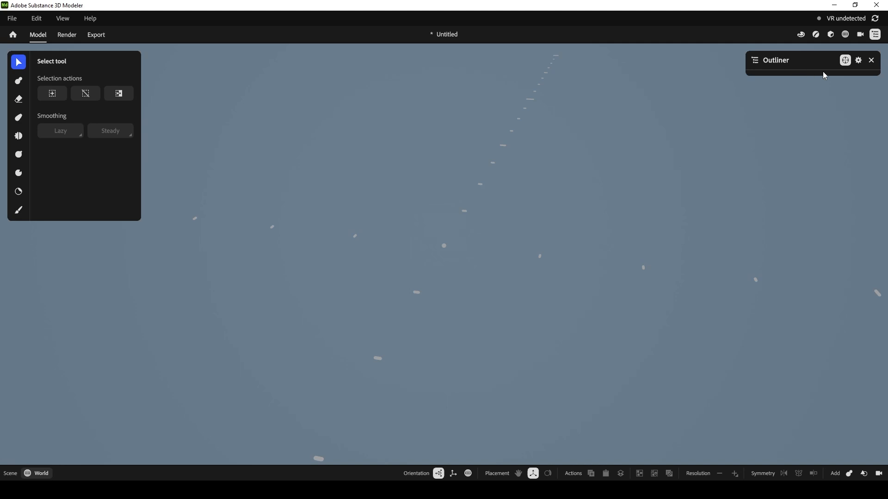
Set up a new clay cube with size 0.10 m, taper 42%, round 75%, fillet 0%, chamfer 39% and thickness 44%
left_click(18, 81)
right_click_drag(474, 312, 532, 323)
left_click_drag(489, 260, 485, 236)
mouse_move(89, 195)
left_mouse_down()
mouse_move(79, 193)
mouse_move(88, 192)
left_mouse_up()
left_click_drag(42, 279, 78, 280)
left_click_drag(43, 304, 106, 310)
mouse_move(42, 330)
left_mouse_down()
mouse_move(77, 329)
mouse_move(69, 330)
mouse_move(74, 356)
mouse_move(38, 329)
left_mouse_up()
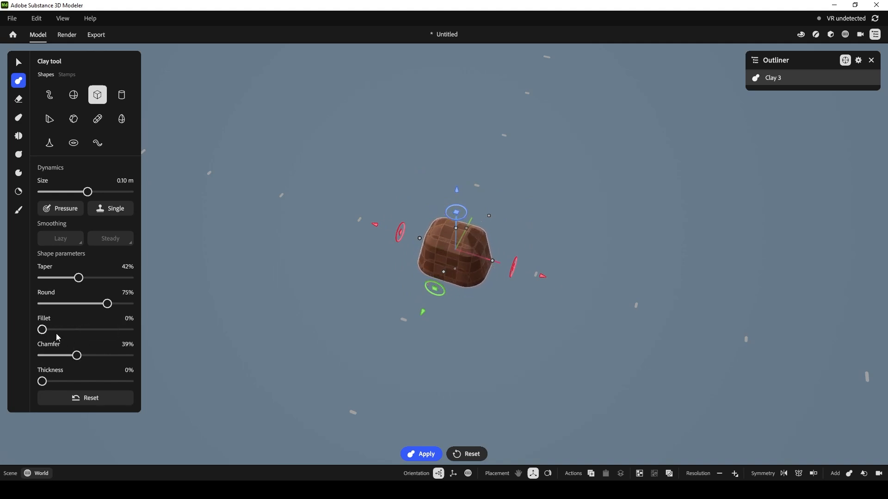
left_click_drag(42, 382, 80, 381)
right_click_drag(363, 324, 368, 448)
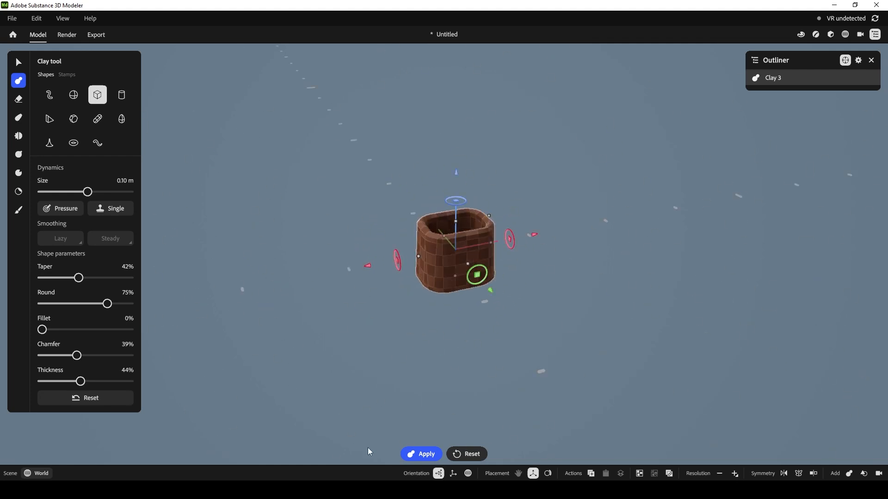
Apply the hollow rounded clay shape at three spaced positions to form a row along the X axis
left_click(426, 453)
right_click_drag(522, 307, 483, 343)
left_click_drag(541, 267, 442, 252)
right_click_drag(435, 282, 440, 420)
left_click_drag(445, 202, 625, 160)
right_click_drag(481, 381, 602, 262)
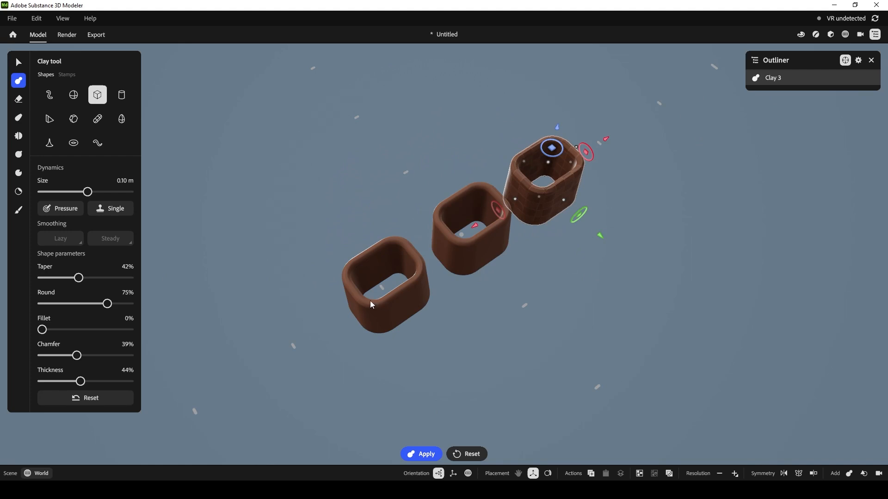
Select the row of three hollow clay shapes as one object and nudge it slightly
left_click(19, 62)
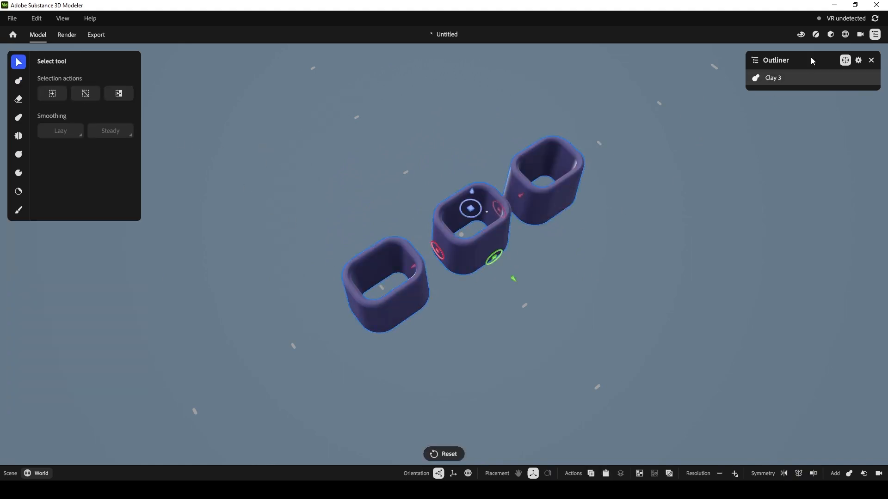
left_click(512, 276)
left_click(496, 254)
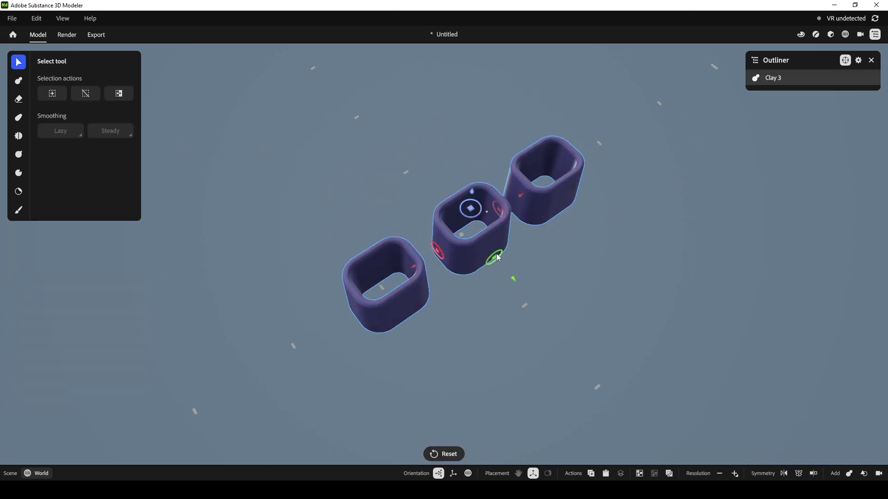
right_click_drag(514, 279, 581, 271)
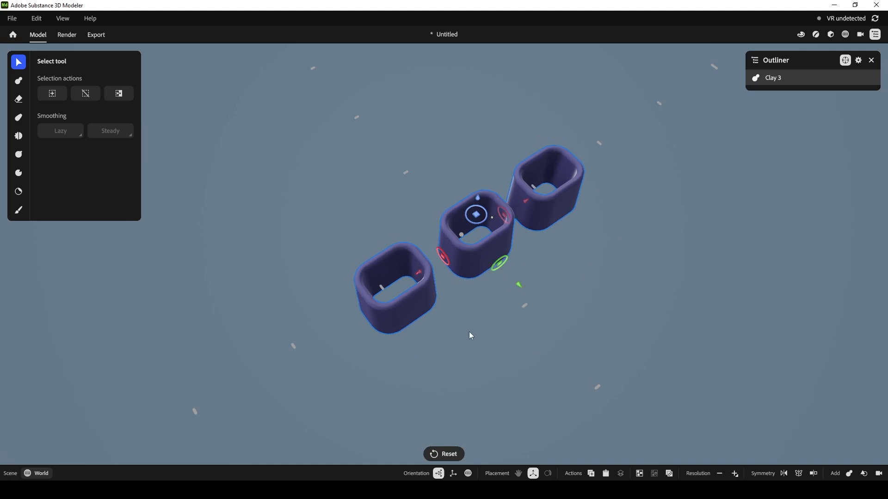
left_click(569, 290)
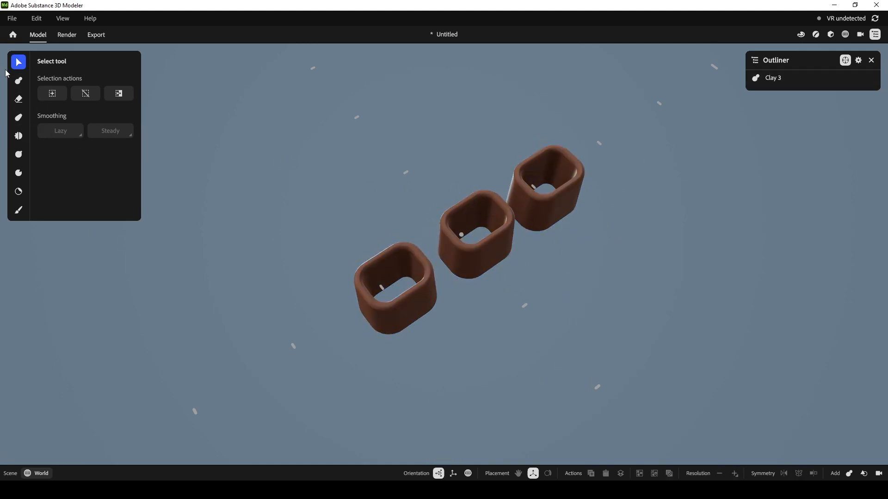
Add a hollow rounded shape as a separate clay object and move it behind the left end of the row
left_click(18, 80)
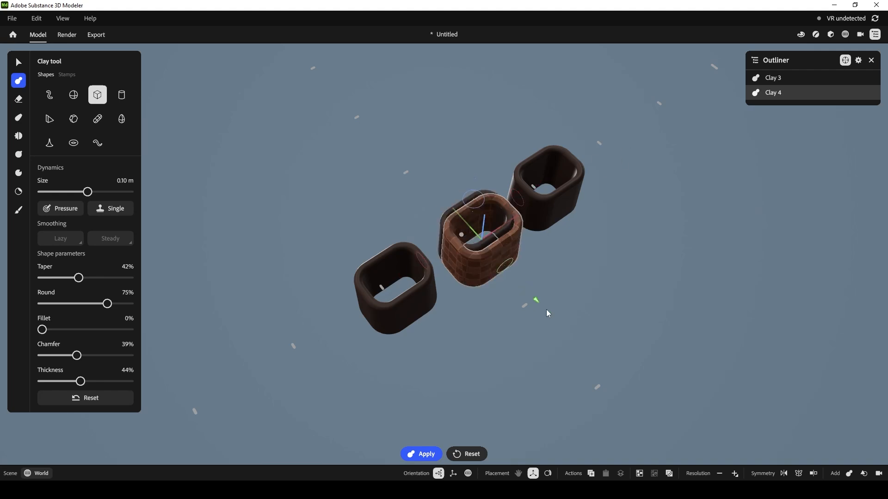
left_click_drag(533, 301, 610, 332)
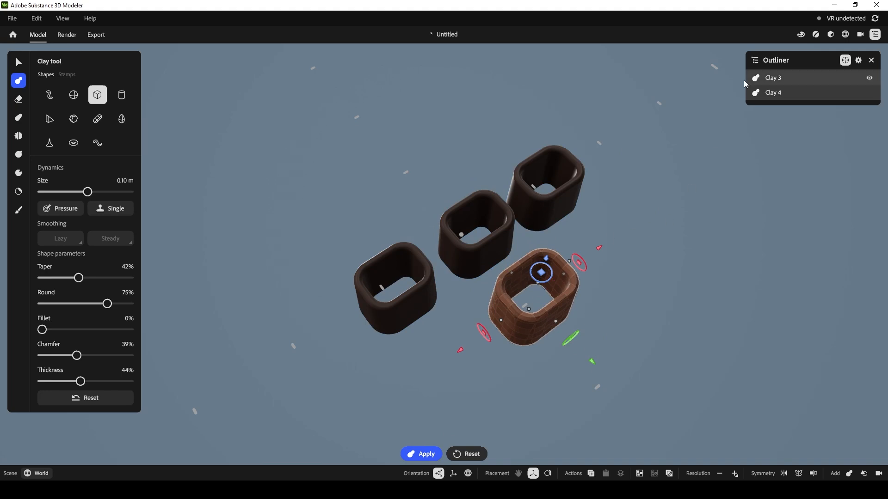
left_click(18, 62)
left_click(536, 335)
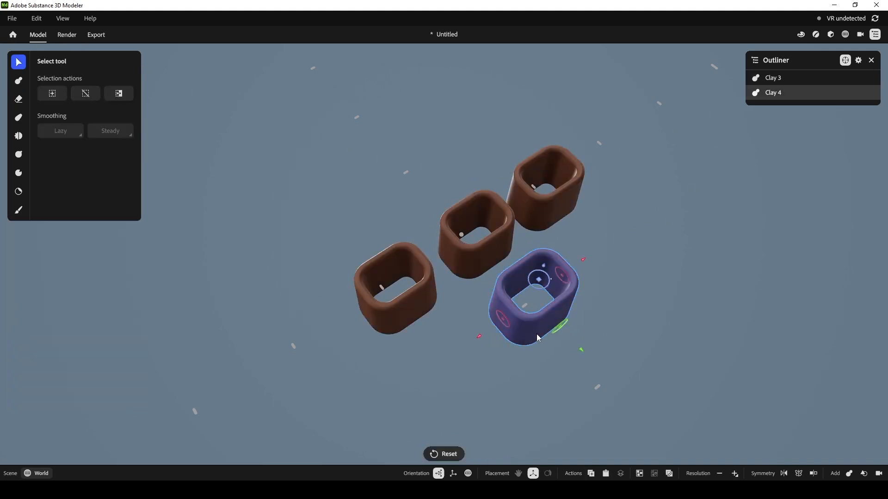
left_click_drag(550, 286, 373, 189)
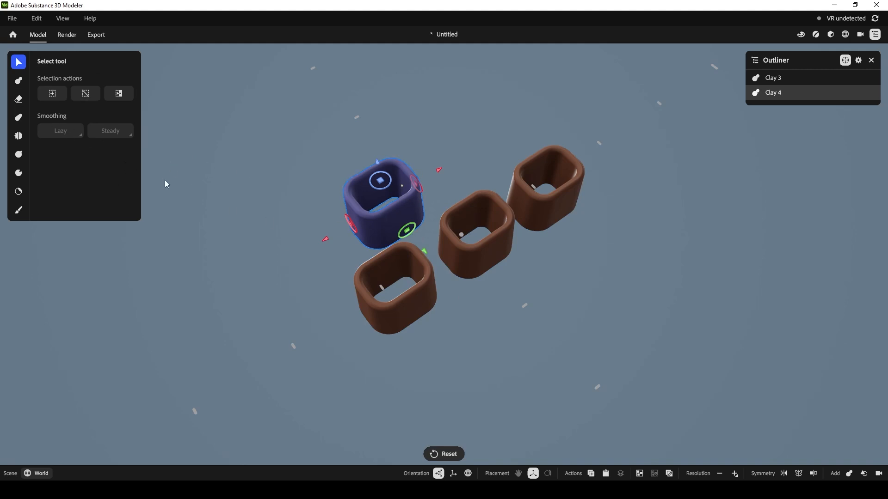
Erase part of the separate clay shape's rim with the cube eraser, offset along its axes
left_click(18, 99)
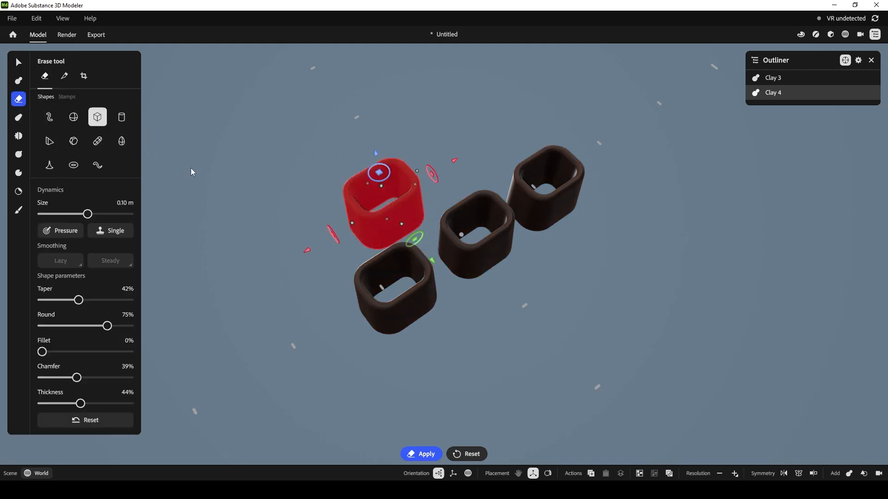
mouse_move(433, 262)
left_mouse_down()
mouse_move(452, 284)
mouse_move(367, 168)
mouse_move(506, 351)
mouse_move(435, 265)
left_mouse_up()
left_click_drag(449, 164, 469, 151)
left_click_drag(396, 147, 393, 128)
middle_click_drag(491, 335, 414, 223)
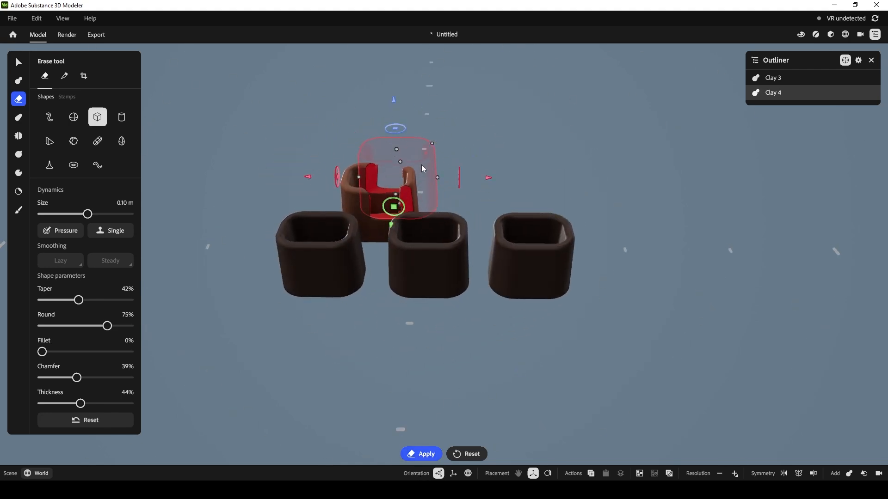
middle_click_drag(487, 129, 485, 177)
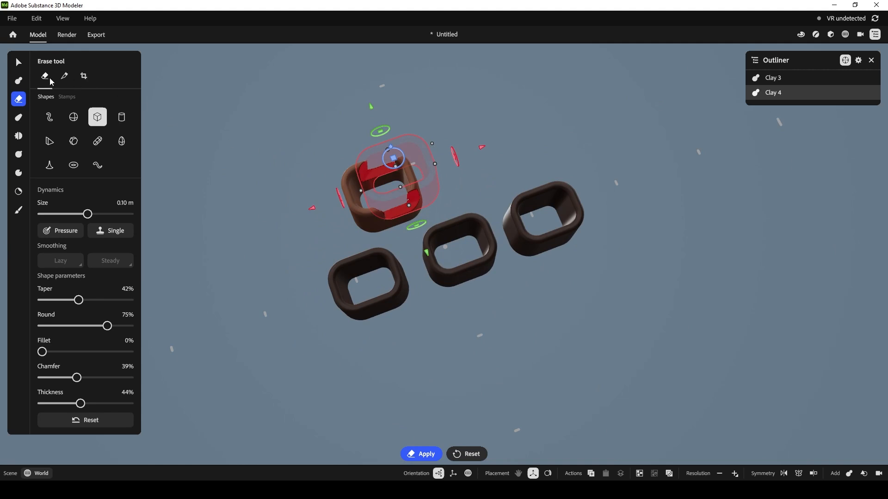
left_click(19, 61)
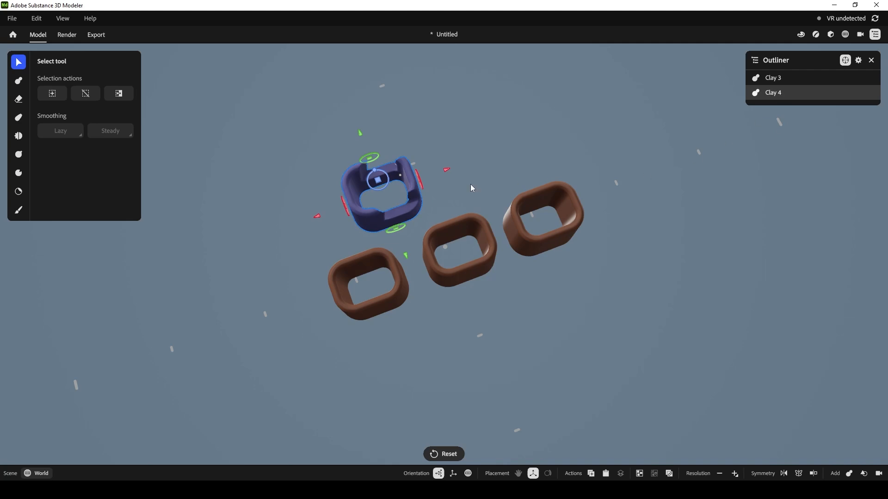
Delete the cut clay shape and the row of three hollow shapes to empty the scene
key("Delete")
left_click(451, 243)
key("Delete")
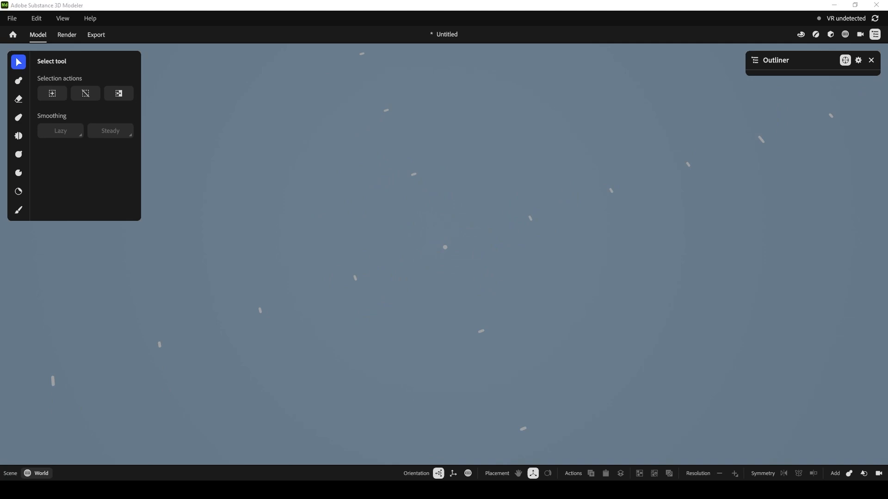
left_click(473, 255)
left_click_drag(453, 302, 447, 267, "alt")
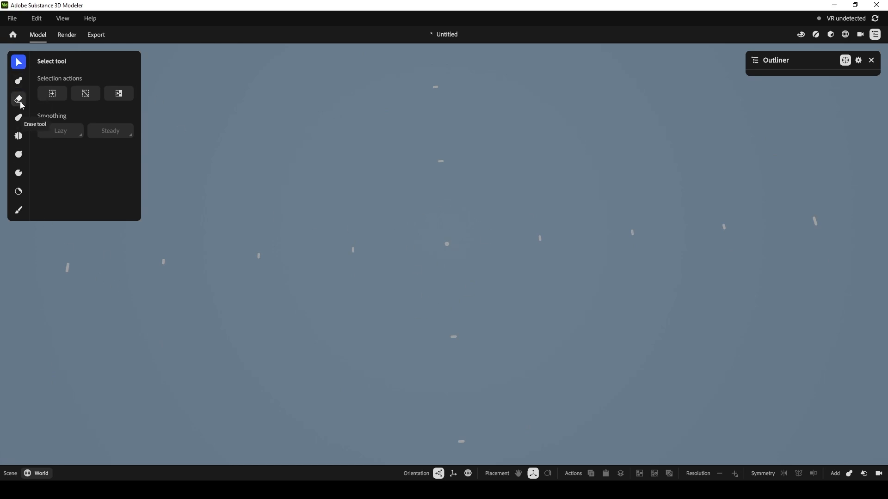
left_click(19, 81)
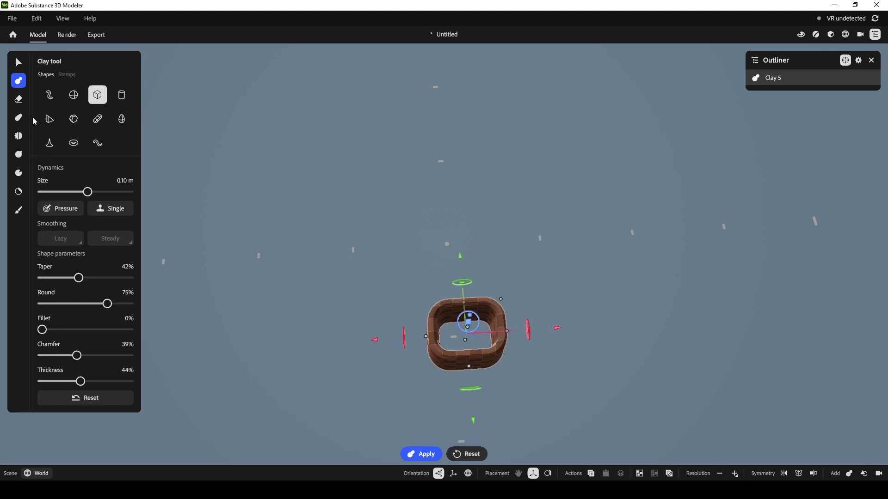
left_click(18, 117)
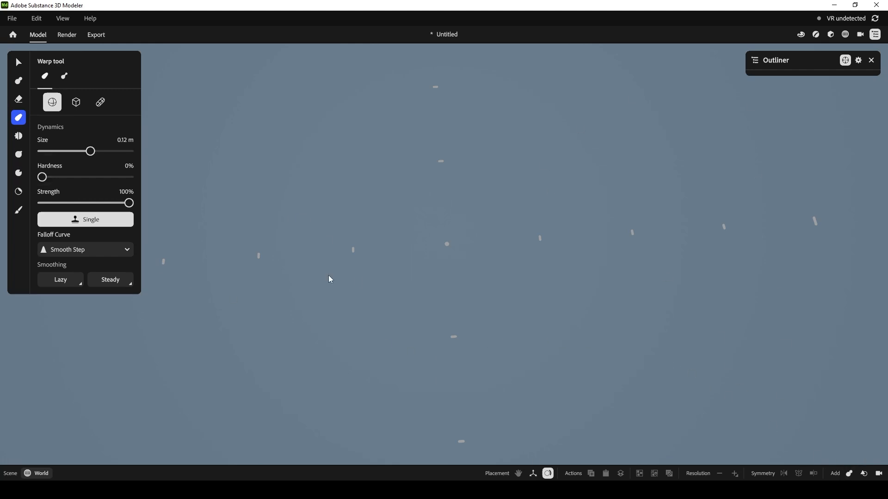
Add a cube primitive to the empty scene
left_click(864, 476)
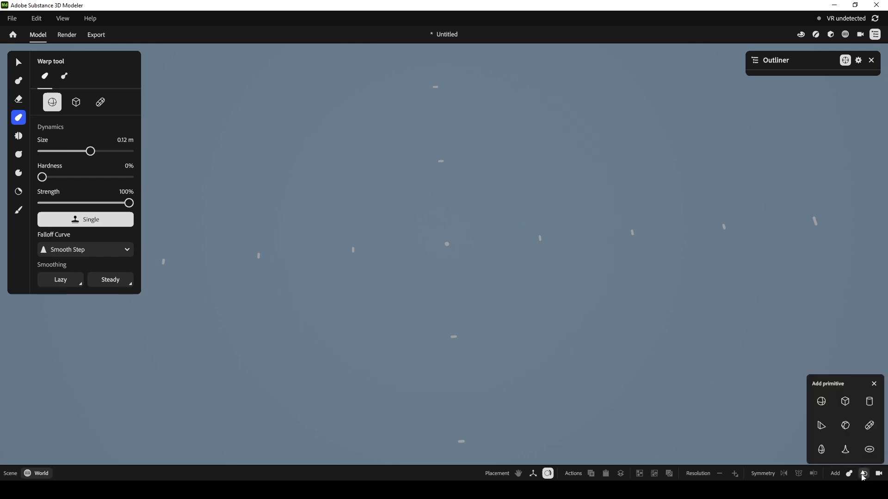
left_click(845, 401)
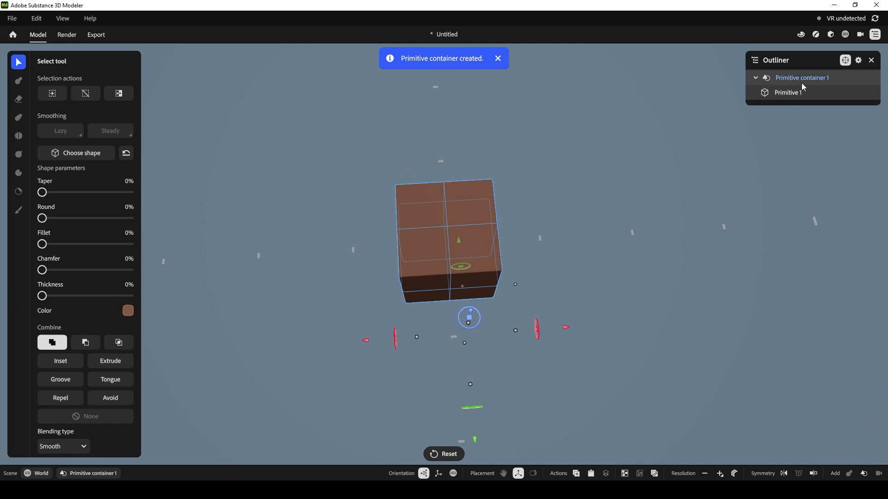
left_click(822, 490)
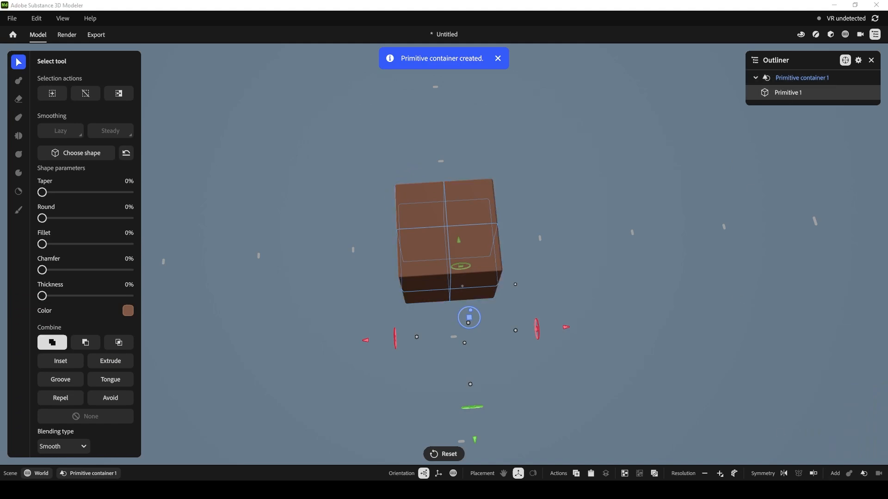
left_click(737, 469)
left_click_drag(553, 376, 640, 324, "alt")
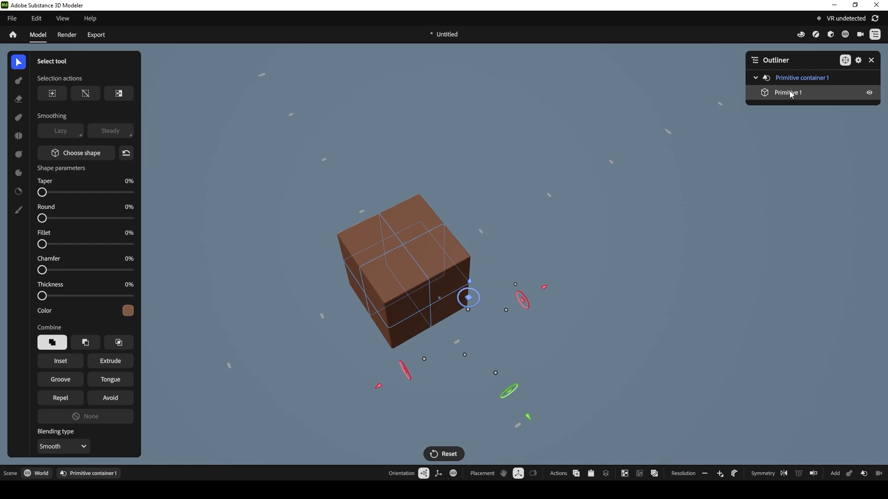
Select the cube primitive inside its container and flatten it vertically into a thin square slab
left_click(756, 79)
left_click(755, 79)
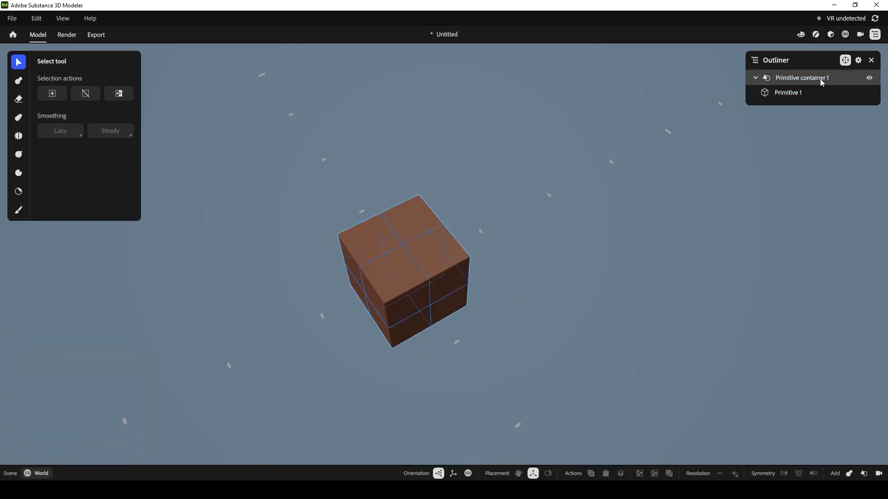
left_click(783, 93)
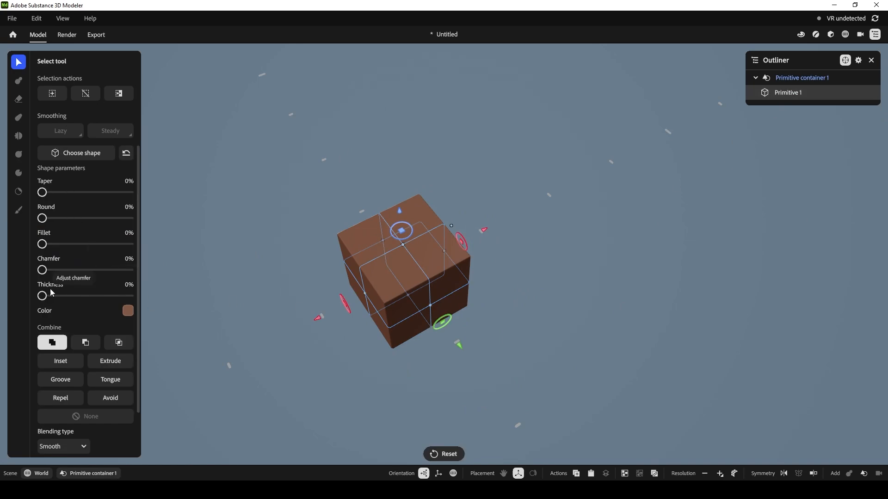
left_click_drag(520, 285, 406, 289, "alt")
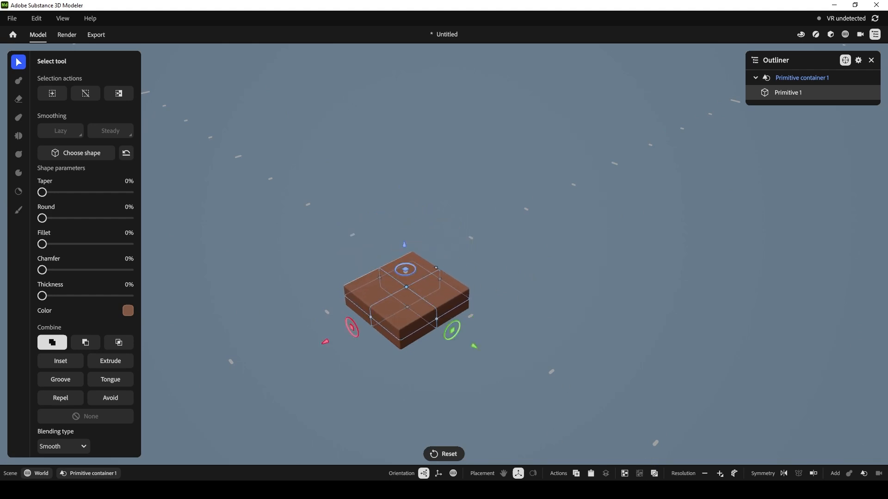
left_click_drag(518, 254, 499, 303, "alt")
Stretch the slab along the X axis to nearly double its length, keeping the opposite end in place
left_click_drag(445, 274, 504, 239)
key("ctrl+z")
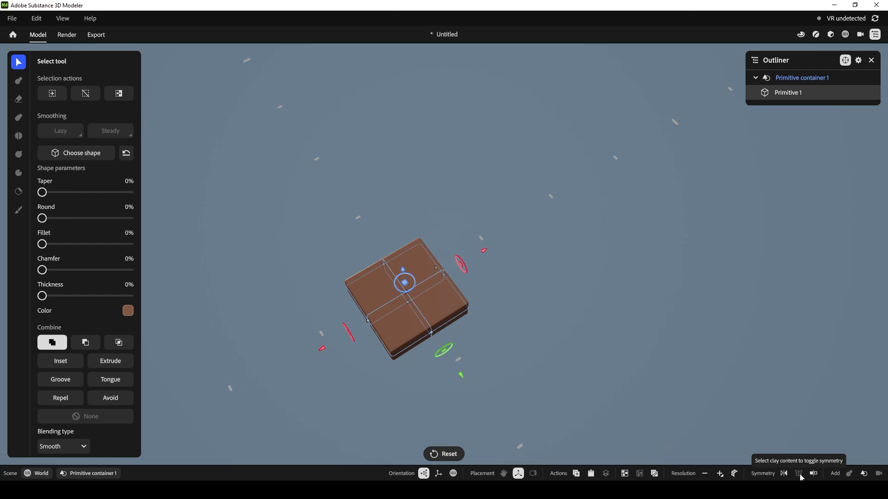
left_click_drag(439, 274, 525, 241)
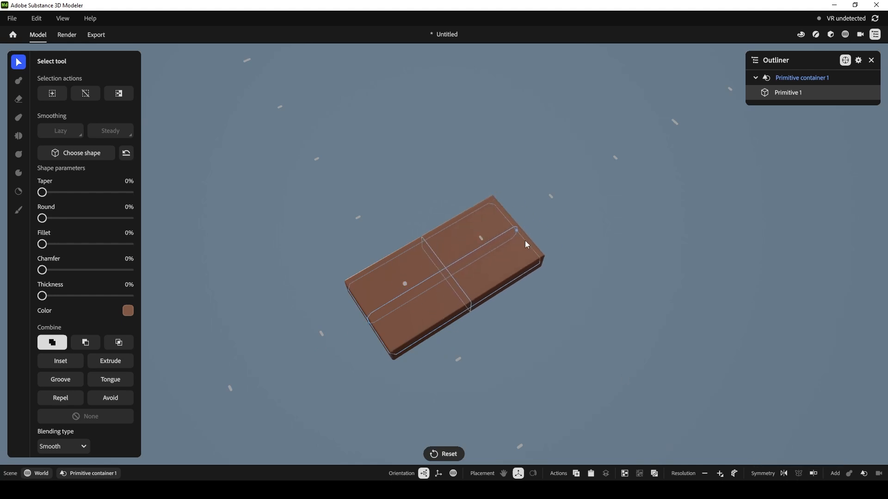
left_click_drag(498, 343, 523, 341, "alt")
left_click_drag(479, 302, 489, 296)
left_click_drag(567, 260, 549, 240, "alt")
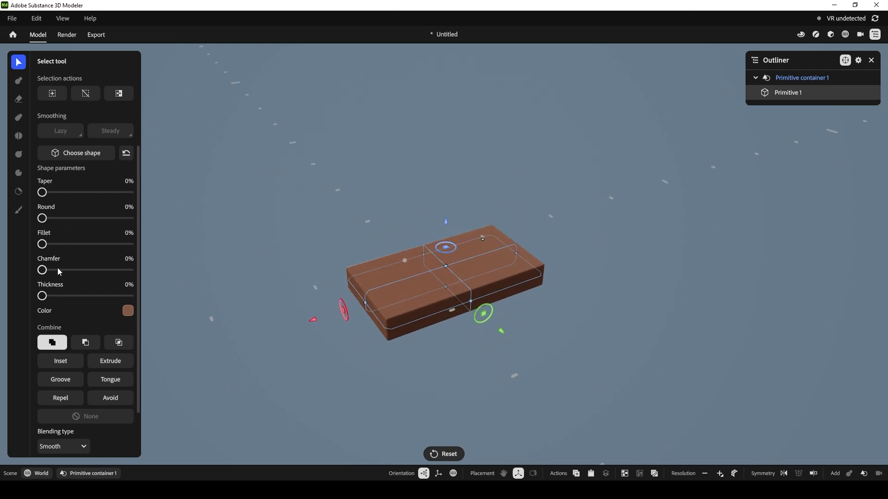
Set the slab's round to 23% and its chamfer to 40%, leaving the fillet at 0%
left_click_drag(44, 220, 63, 219)
left_click_drag(309, 156, 296, 207, "alt")
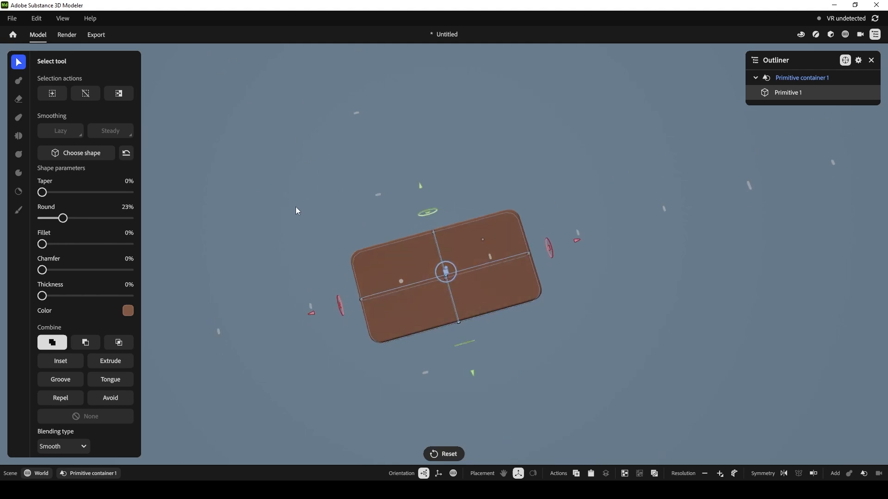
left_click_drag(321, 359, 190, 228, "alt")
left_click_drag(44, 247, 78, 271)
Raise the slab's top face slightly to adjust its height
left_click_drag(511, 315, 482, 237, "alt")
left_click_drag(446, 262, 447, 251)
left_click_drag(545, 187, 539, 250, "alt")
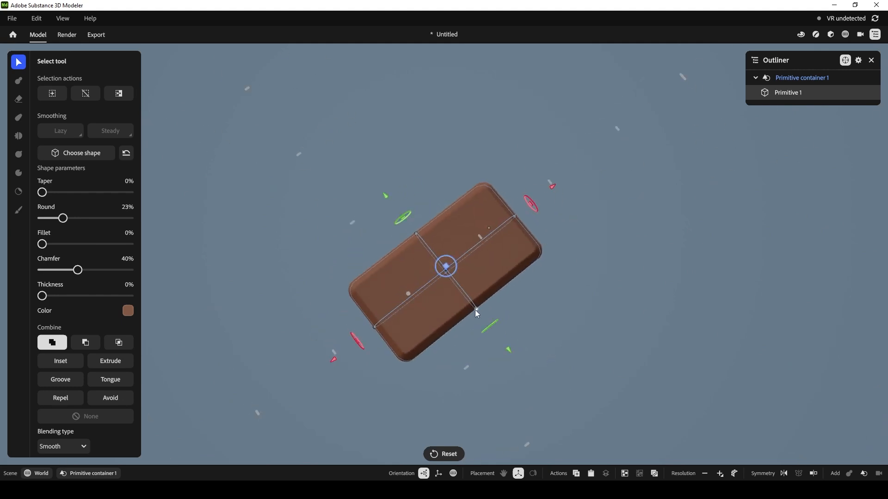
Set the slab's chamfer to 23%, lower its top slightly, and deselect it
left_click_drag(476, 310, 473, 332, "alt")
left_click_drag(77, 271, 63, 271)
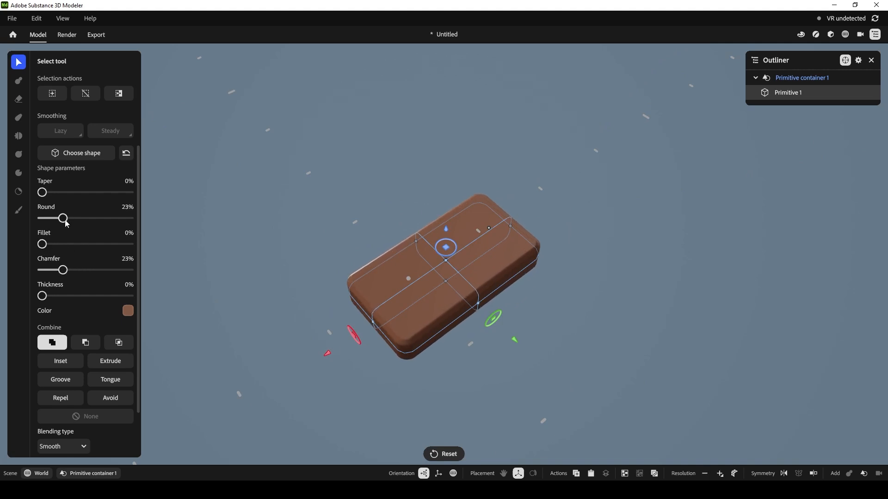
left_click_drag(177, 212, 176, 165, "alt")
left_click_drag(447, 252, 448, 263)
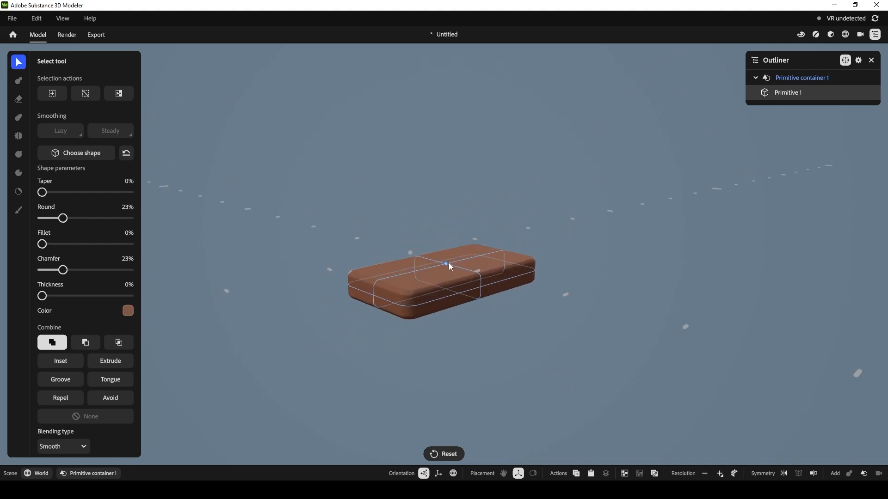
left_click_drag(458, 192, 444, 238, "alt")
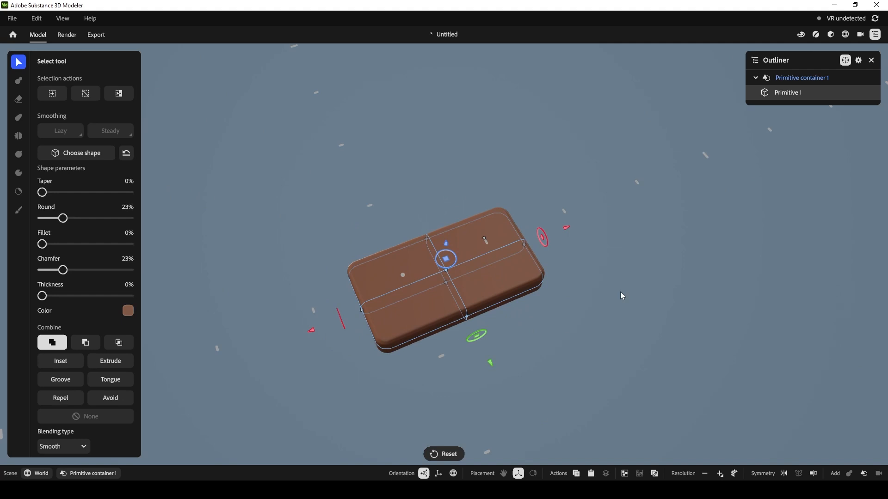
scroll(620, 292, "up", 3)
middle_click_drag(408, 204, 368, 185)
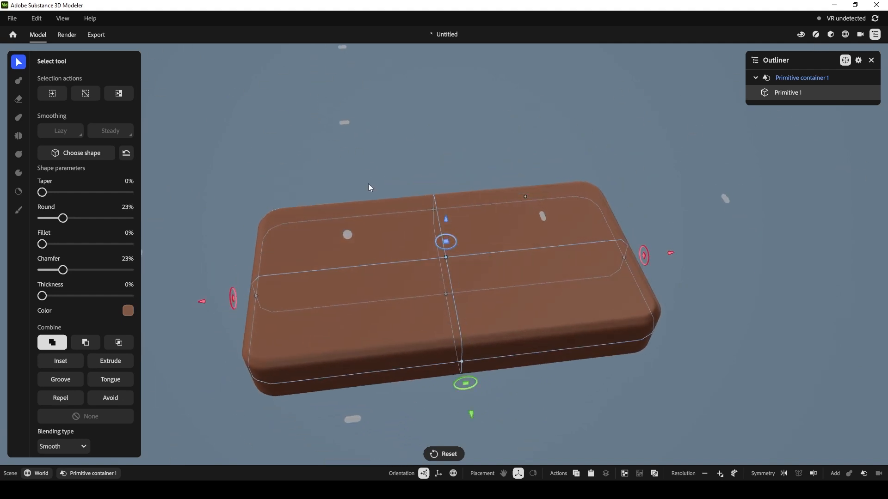
left_click(665, 121)
middle_click_drag(380, 308, 439, 193)
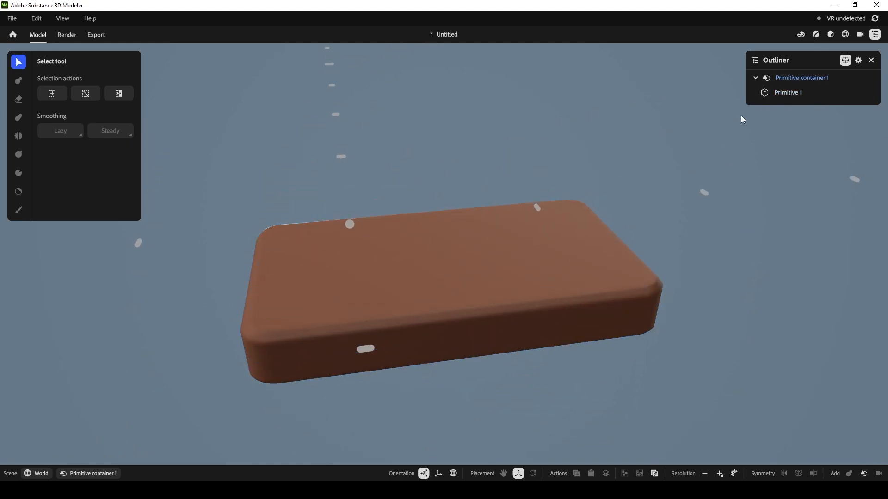
middle_click_drag(740, 115, 520, 146)
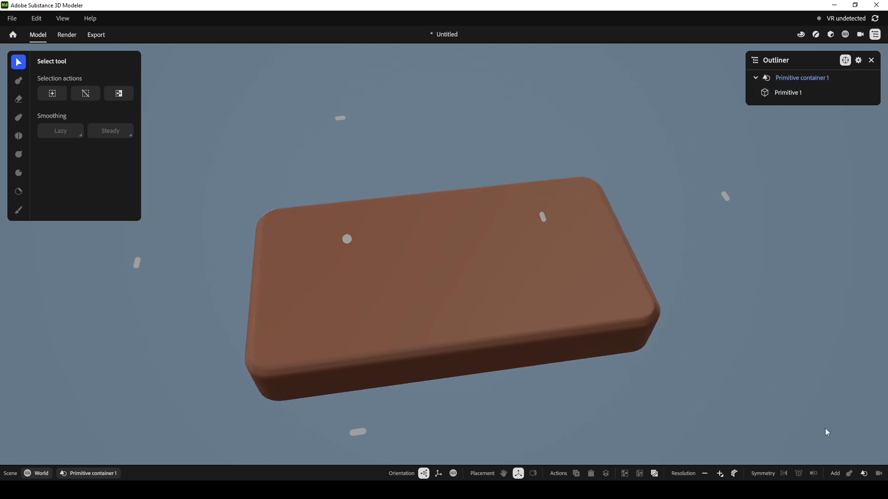
Add a second cube primitive to the container and slide it along the X axis
left_click(863, 474)
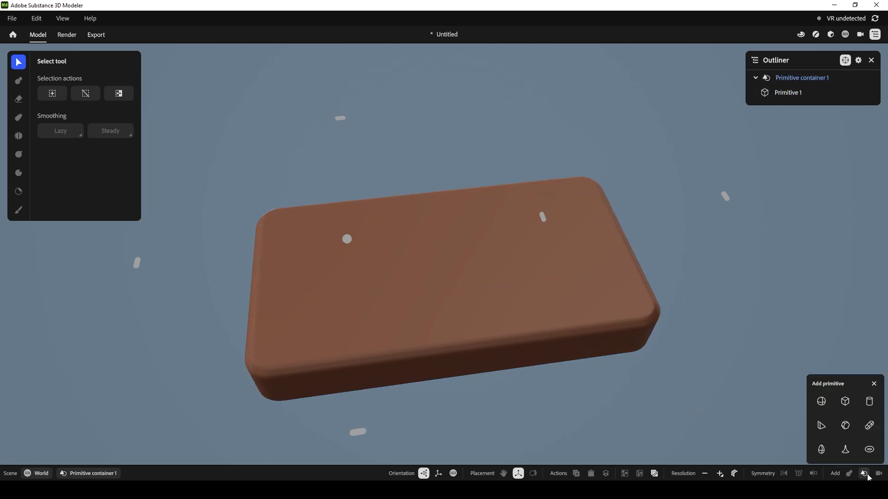
left_click(846, 401)
left_click_drag(653, 225, 654, 124, "alt")
left_click(499, 241)
key("ctrl+z")
left_click_drag(499, 239, 608, 238)
Adjust the second cube so it stands over the middle of the slab and passes through it
left_click_drag(303, 182, 444, 180, "alt")
left_click_drag(668, 223, 697, 260, "alt")
left_click_drag(548, 271, 490, 253)
left_click_drag(611, 201, 636, 183, "alt")
left_click_drag(549, 253, 396, 323)
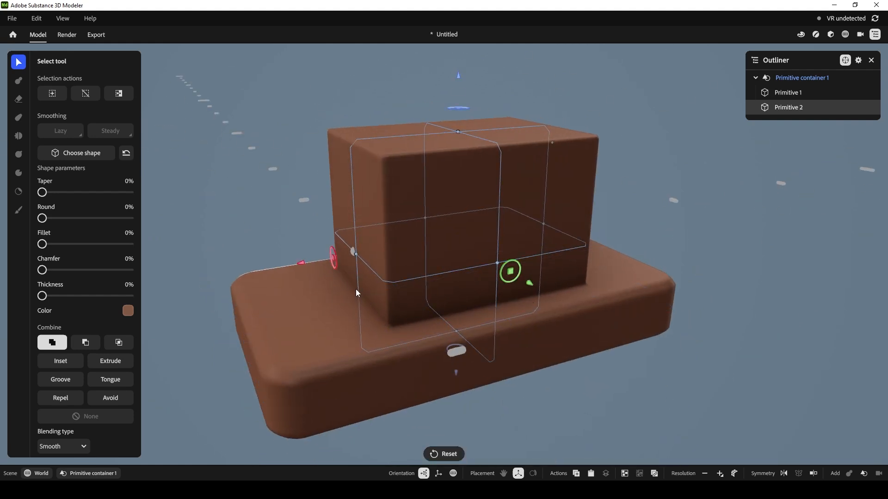
left_click_drag(640, 231, 647, 209, "alt")
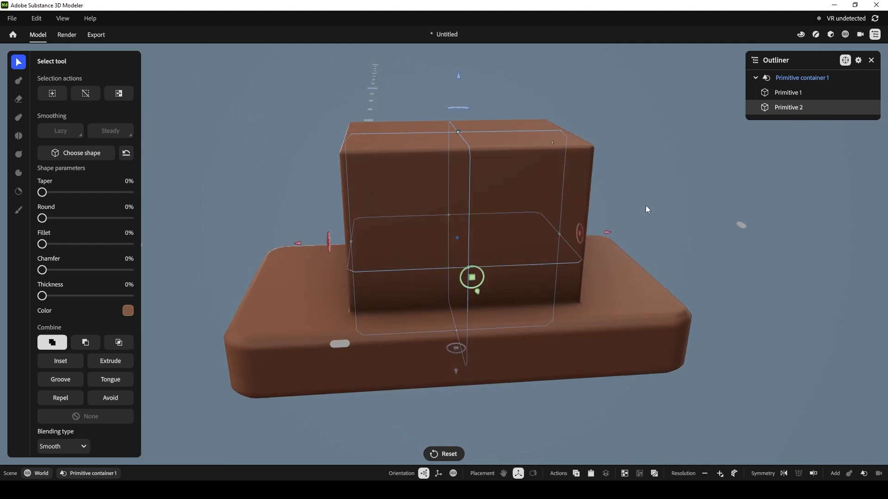
left_click_drag(461, 79, 522, 126, "alt")
Try the subtract and intersect combine modes on the second cube, ending on subtract
left_click(85, 342)
left_click_drag(606, 273, 599, 302)
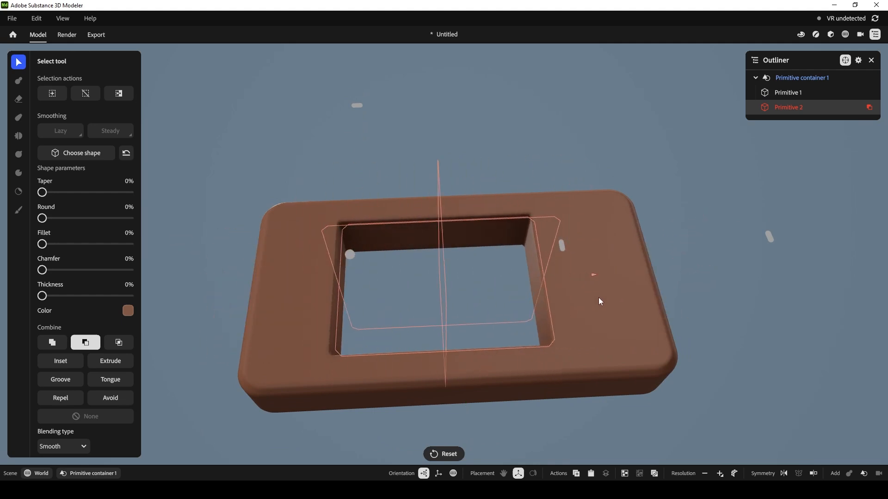
left_click_drag(522, 359, 500, 356, "alt")
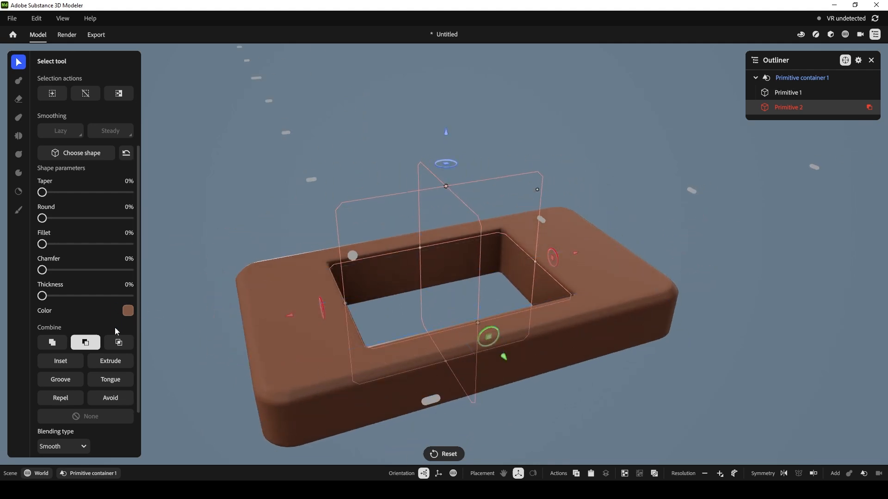
left_click(114, 345)
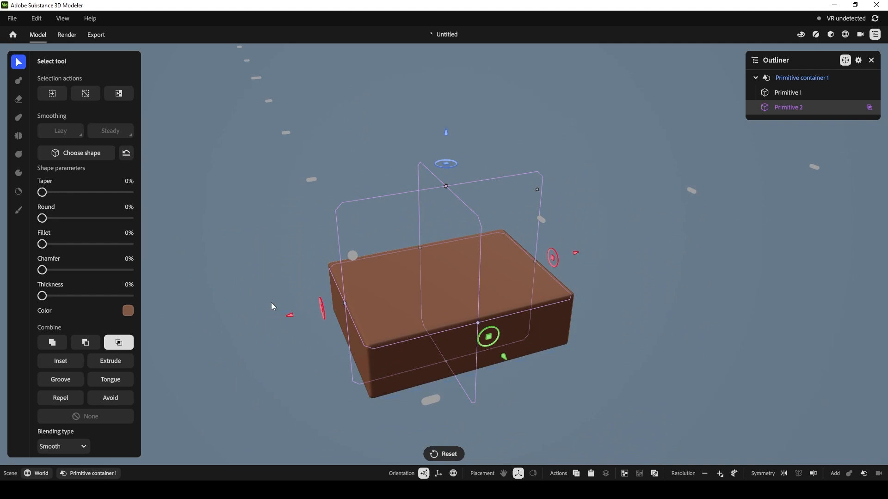
left_click(86, 342)
scroll(78, 379, "down", 2)
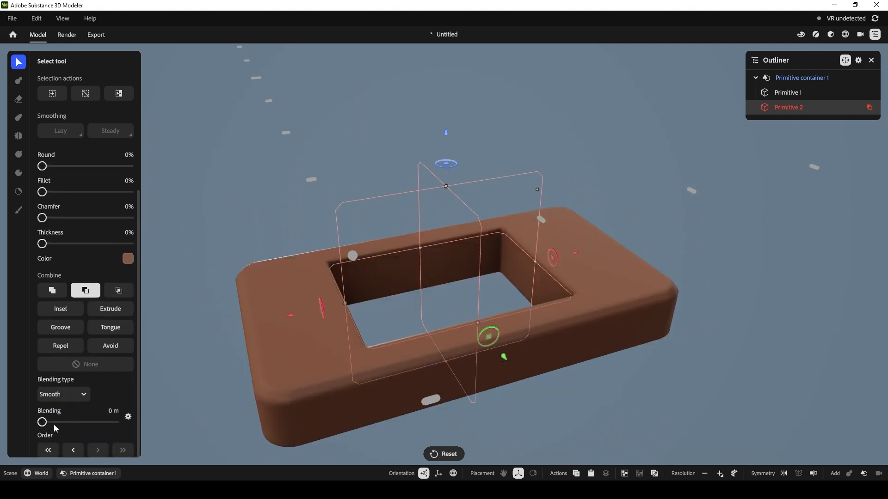
Switch the second cube to union, try smooth blending with the slab, and reset the blending to 0 m
mouse_move(42, 423)
left_mouse_down()
mouse_move(53, 421)
mouse_move(44, 420)
left_mouse_up()
left_click(52, 290)
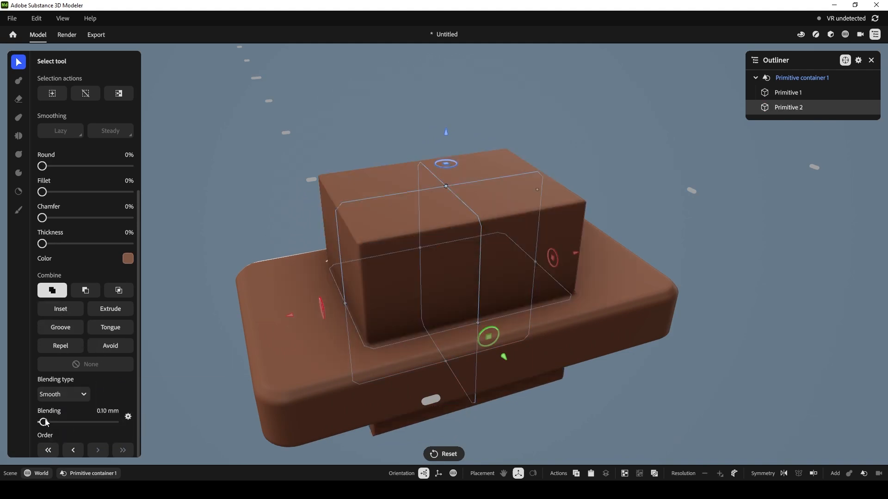
left_click_drag(50, 423, 57, 420)
left_click_drag(676, 206, 651, 183, "alt")
left_click_drag(55, 422, 41, 421)
Set the second cube's blending type to Chamfer with 5.73 mm blending and increase the container's resolution
left_click(62, 394)
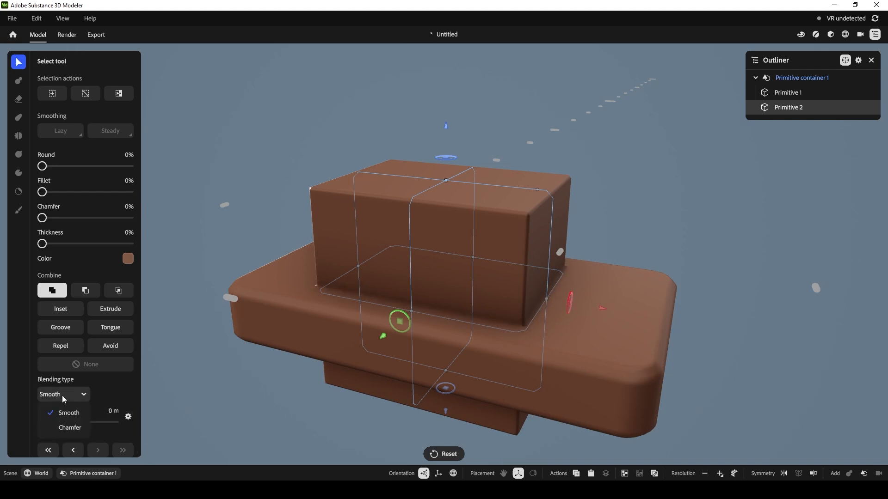
left_click(65, 429)
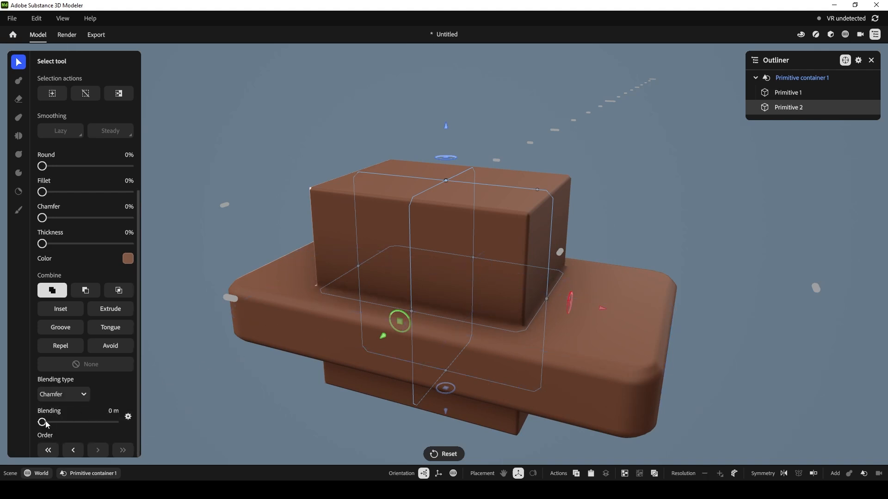
left_click_drag(49, 423, 52, 422)
middle_click_drag(209, 195, 305, 231)
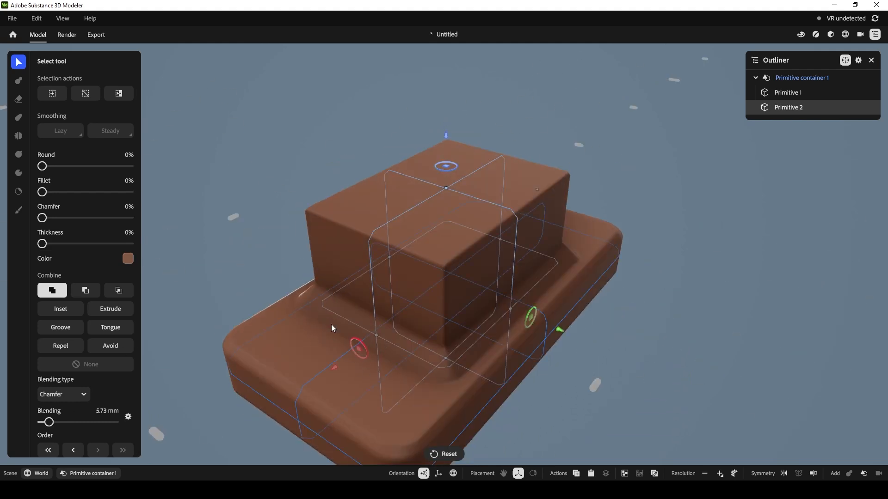
middle_click_drag(244, 239, 343, 265)
middle_click_drag(523, 288, 713, 453)
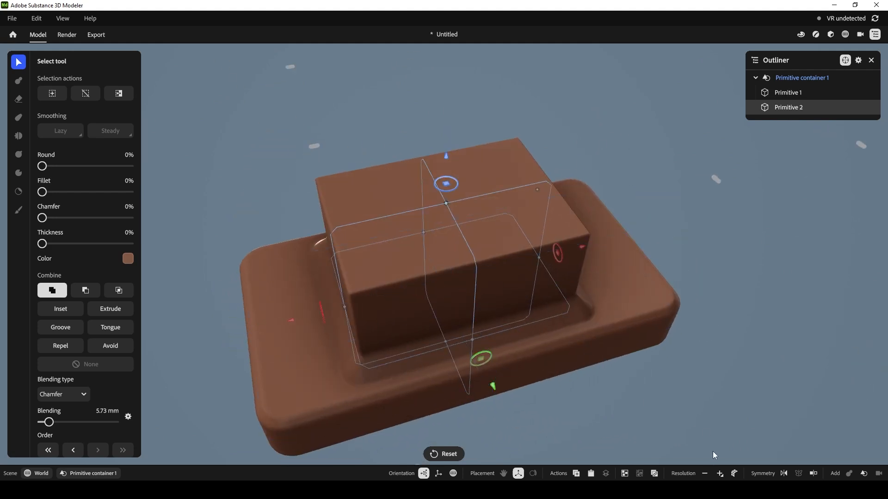
left_click(720, 474)
Flatten the second cube downward into a low plate just above the slab's top face
middle_click_drag(703, 444, 642, 307)
left_click_drag(453, 183, 450, 271)
middle_click_drag(517, 421, 446, 250)
left_click_drag(446, 248, 445, 277)
middle_click_drag(445, 278, 408, 240)
Stretch the plate at both ends and widen both sides so it covers most of the slab's top
left_click_drag(487, 245, 576, 224)
left_click_drag(378, 329, 311, 360)
middle_click_drag(328, 242, 430, 200)
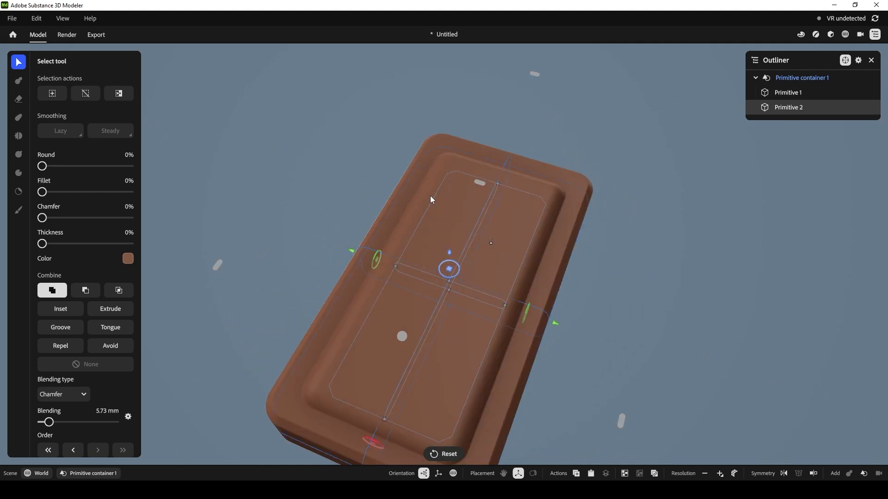
left_click_drag(503, 307, 512, 309)
left_click_drag(396, 266, 389, 267)
Set the plate's blending to 0 m and position it vertically so it protrudes only slightly from the slab
middle_click_drag(387, 265, 592, 192)
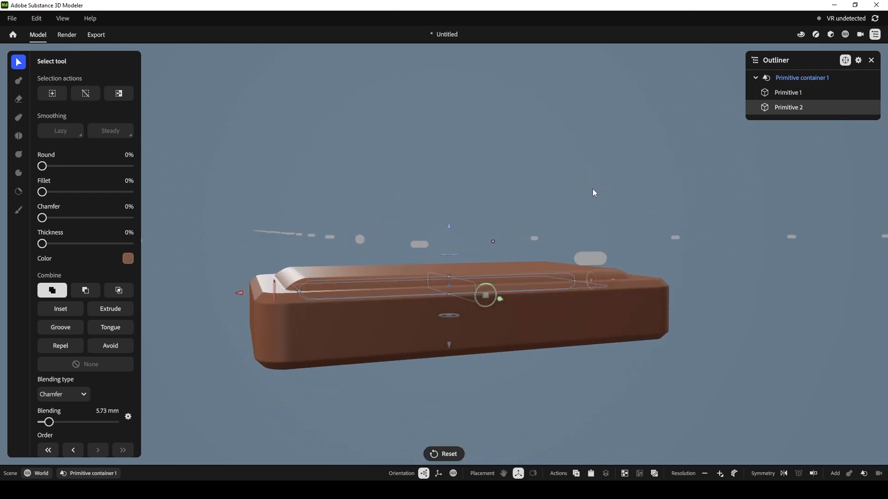
left_click_drag(449, 226, 455, 201)
left_click(74, 394)
left_click(75, 393)
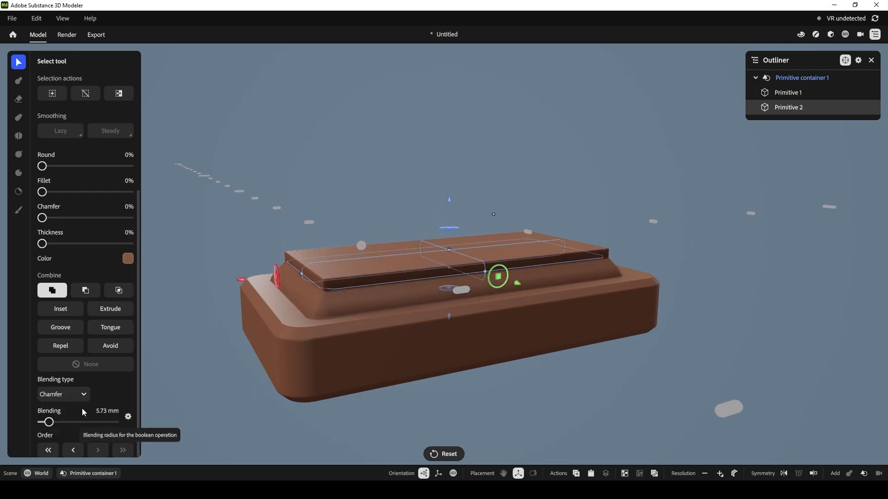
left_click_drag(49, 423, 40, 422)
left_click_drag(449, 201, 450, 223)
left_click_drag(421, 180, 437, 226, "alt")
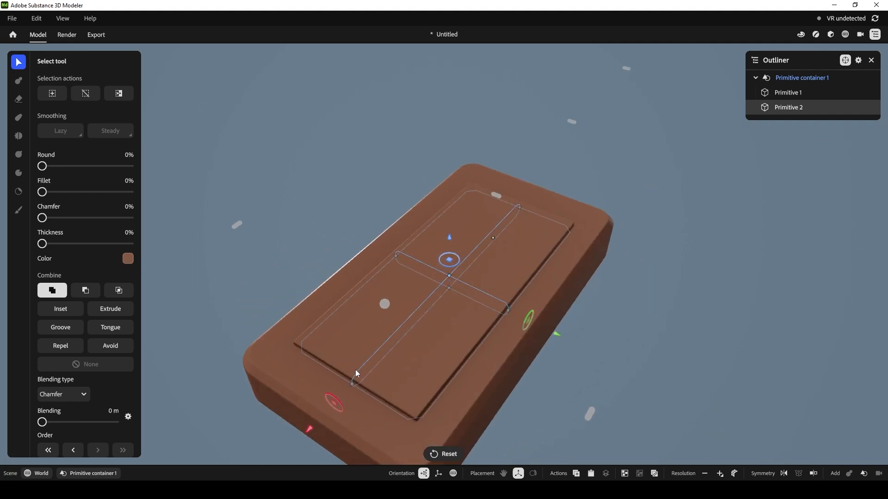
Shrink the plate in length and width and move it along the Y axis toward the slab's long front edge
left_click_drag(358, 379, 438, 309)
left_click_drag(530, 280, 491, 268)
left_click_drag(553, 157, 496, 249, "alt")
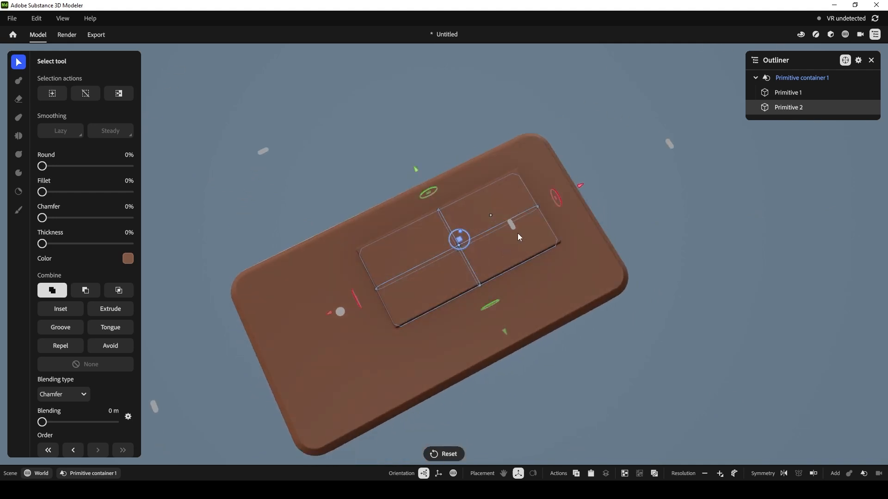
left_click_drag(536, 210, 517, 221)
left_click_drag(421, 216, 451, 314)
left_click_drag(587, 367, 583, 326, "alt")
Subtract the small plate from the slab to form a shallow pocket and set its round to 51%
left_click(92, 290)
left_click_drag(264, 203, 312, 150, "alt")
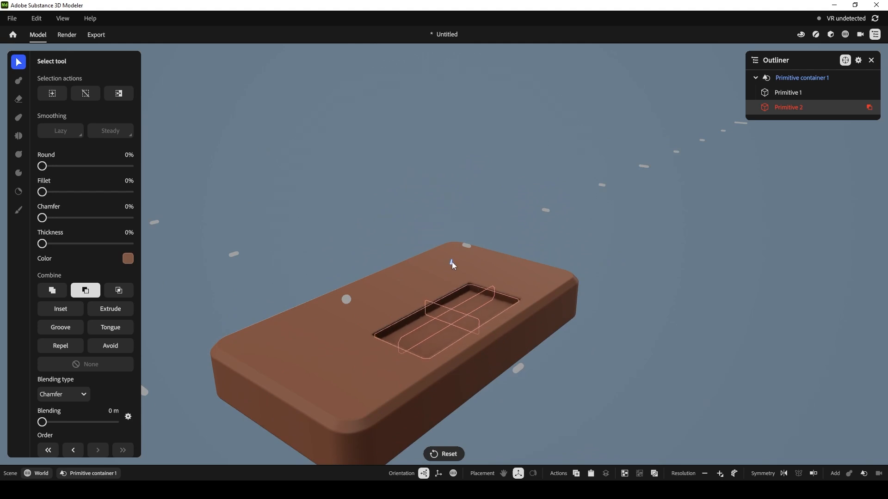
left_click_drag(459, 212, 397, 229, "alt")
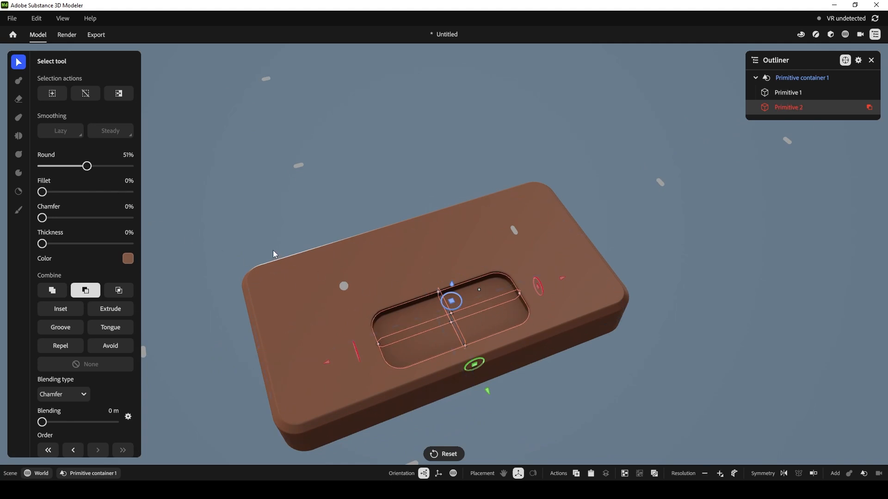
Narrow the pocket along the Y axis and reposition it closer to the slab's long front edge
left_click_drag(494, 339, 605, 349, "alt")
left_click_drag(481, 331, 465, 322)
left_click_drag(583, 277, 624, 320, "alt")
left_click_drag(496, 369, 508, 377)
left_click_drag(506, 273, 502, 276)
left_click_drag(517, 320, 507, 333, "alt")
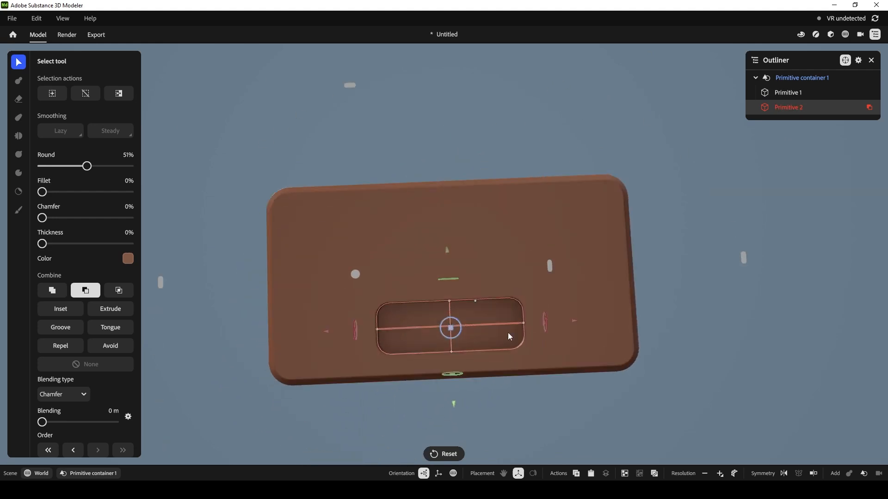
left_click_drag(452, 329, 451, 336)
left_click_drag(476, 392, 444, 299, "alt")
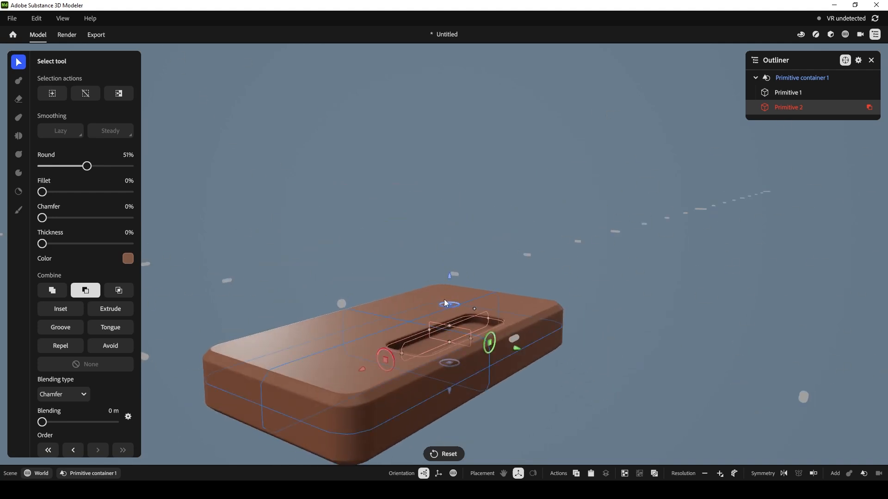
Give the pocket 3.28 mm of Smooth blending and shift it slightly along the Y axis
left_click_drag(42, 422, 50, 422)
left_click(69, 395)
left_click(74, 411)
left_click_drag(220, 220, 245, 246, "alt")
left_click_drag(526, 341, 517, 342)
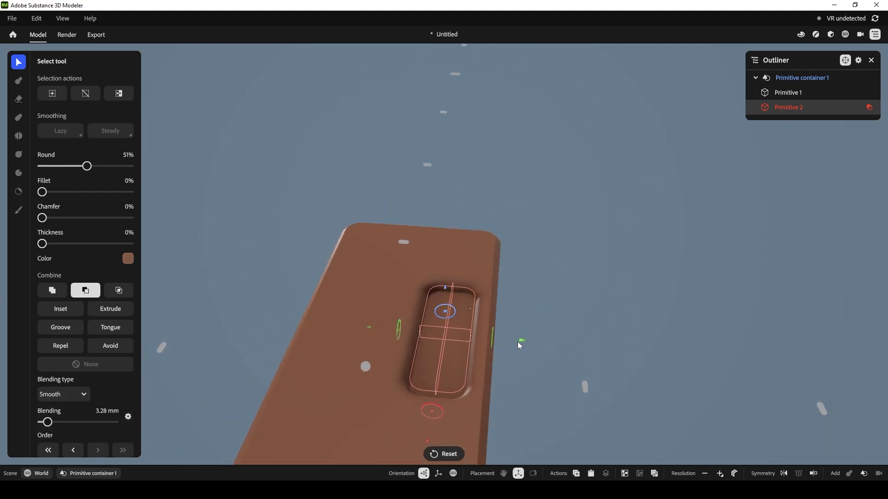
Reduce the pocket's blending to 1.60 mm and change its blending type to Chamfer
left_click_drag(47, 422, 45, 423)
left_click(59, 398)
left_click(72, 428)
right_click_drag(244, 337, 445, 287)
right_click_drag(500, 212, 453, 244)
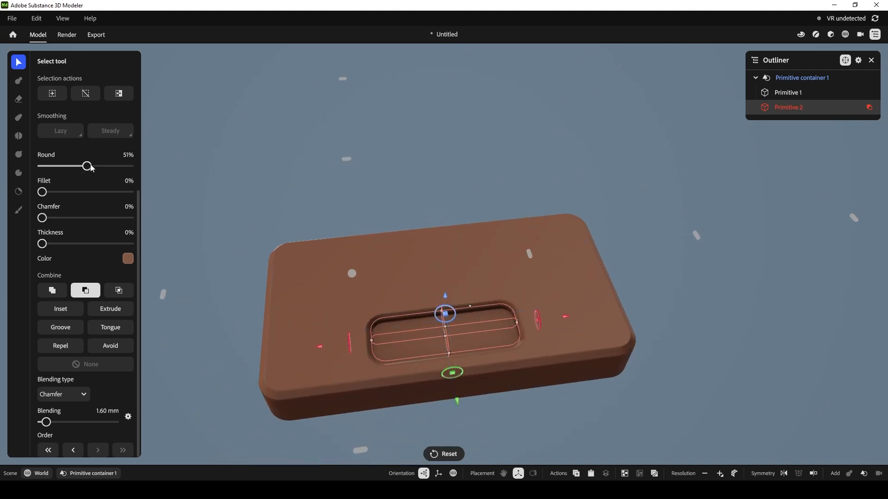
Set the pocket's round to 100% to form a slot with fully rounded ends
left_click_drag(117, 169, 138, 177)
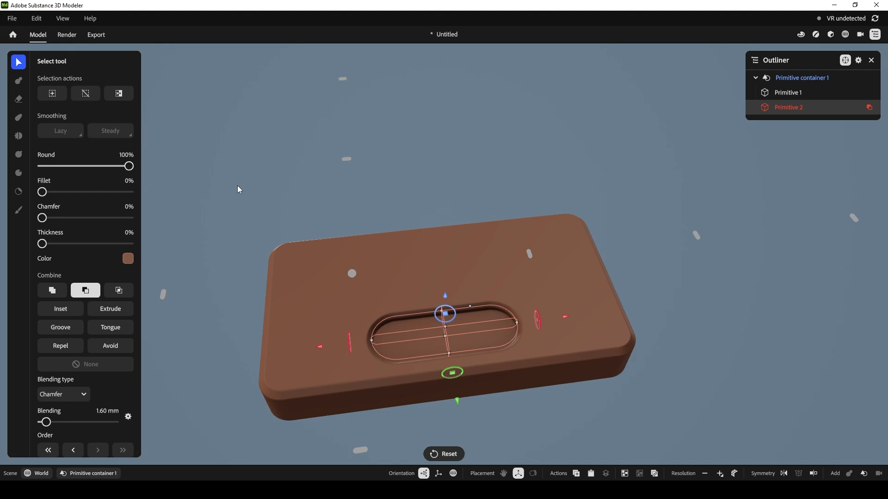
right_click_drag(417, 142, 430, 206)
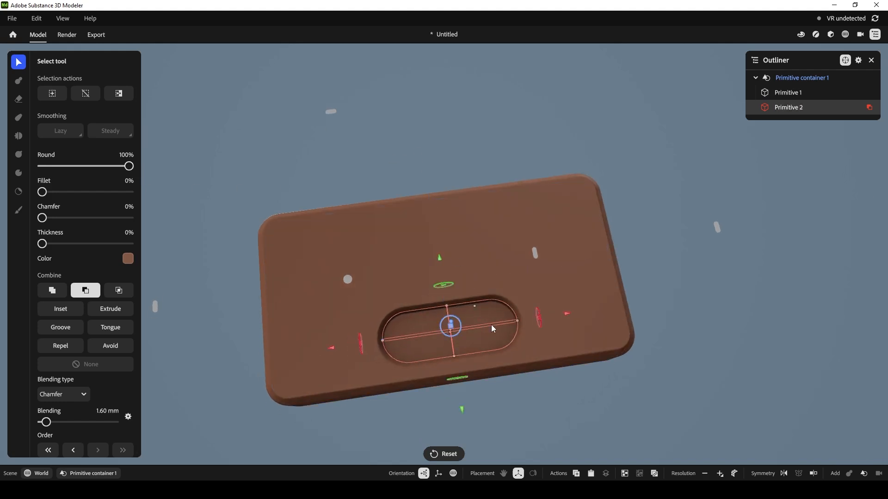
right_click_drag(417, 176, 425, 137)
right_click_drag(425, 203, 456, 260)
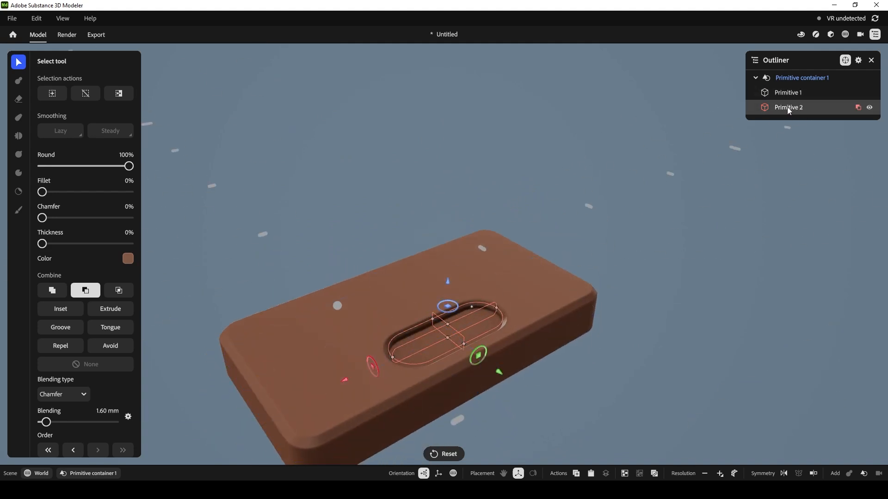
left_click(863, 473)
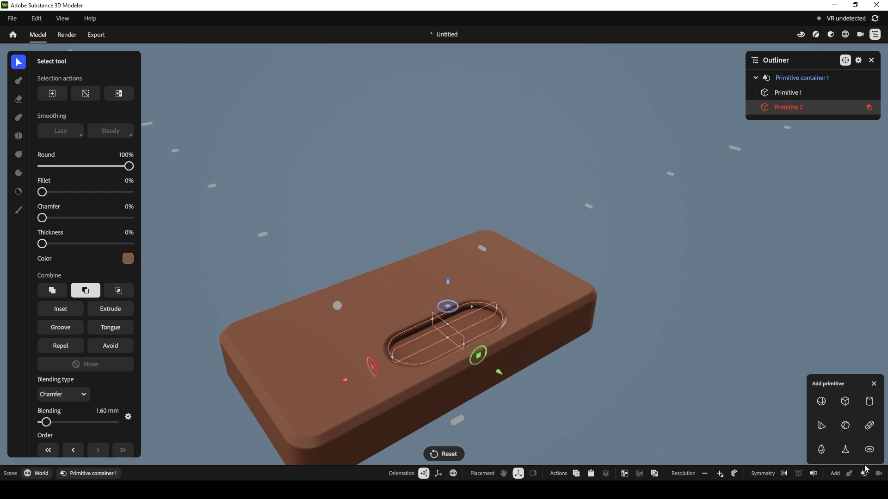
left_click(845, 402)
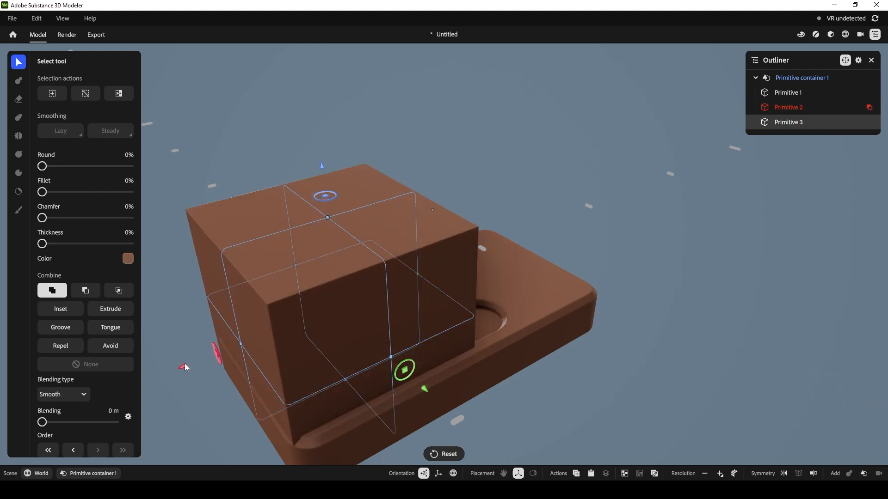
left_click_drag(185, 364, 240, 350)
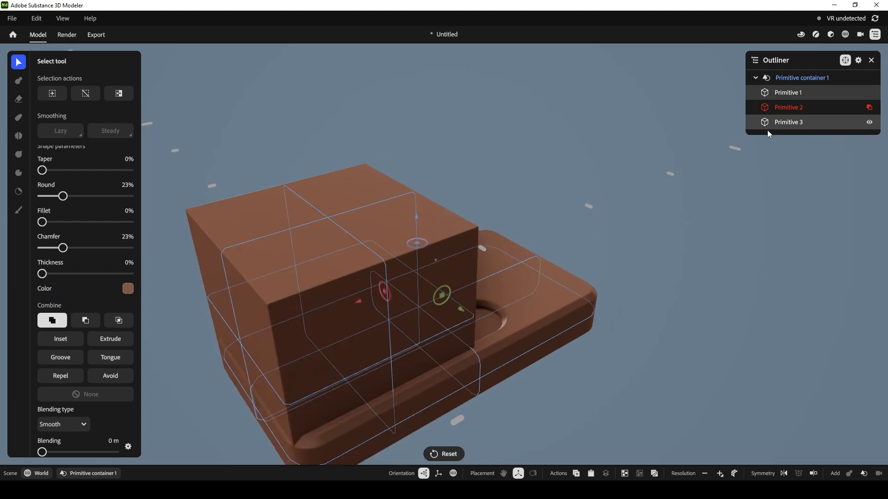
left_click(788, 108)
Collapse the slab's container, add a cube in a new primitive container, and move it along the X axis over the slot
left_click(796, 78)
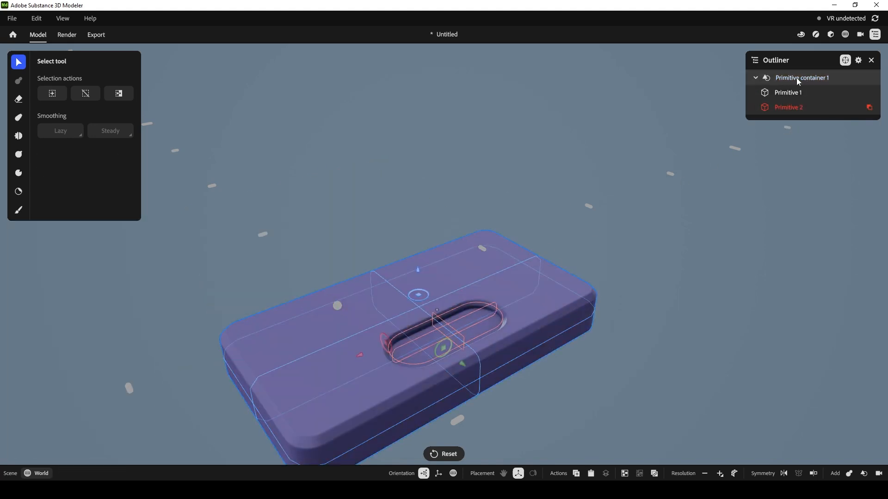
left_click(755, 77)
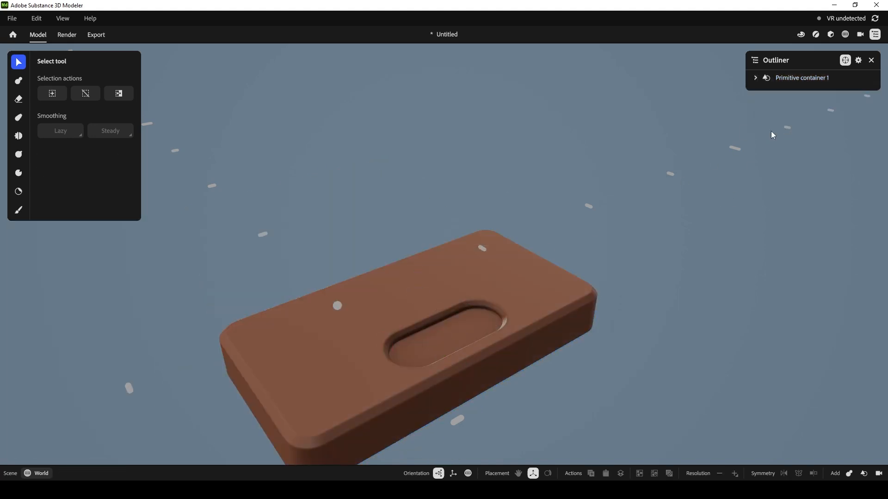
left_click(863, 474)
left_click(828, 405)
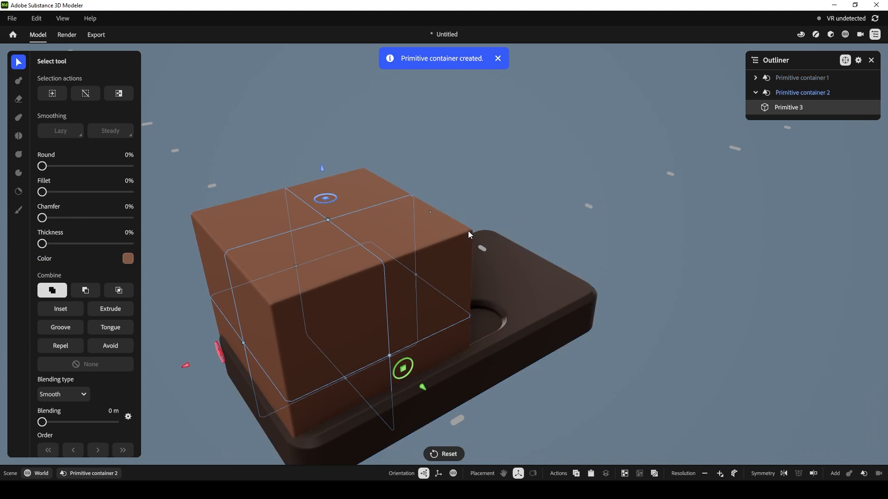
left_click_drag(186, 366, 277, 341)
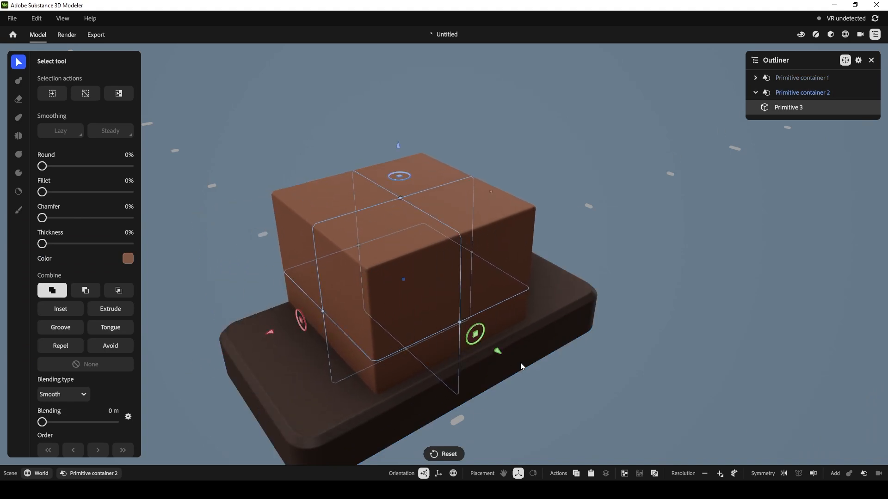
Reduce the new cube's width, height and length to form a low bar over the slot
left_click_drag(520, 362, 494, 314, "alt")
left_click_drag(327, 261, 436, 286)
left_click_drag(568, 291, 364, 303, "alt")
left_click_drag(463, 216, 462, 302)
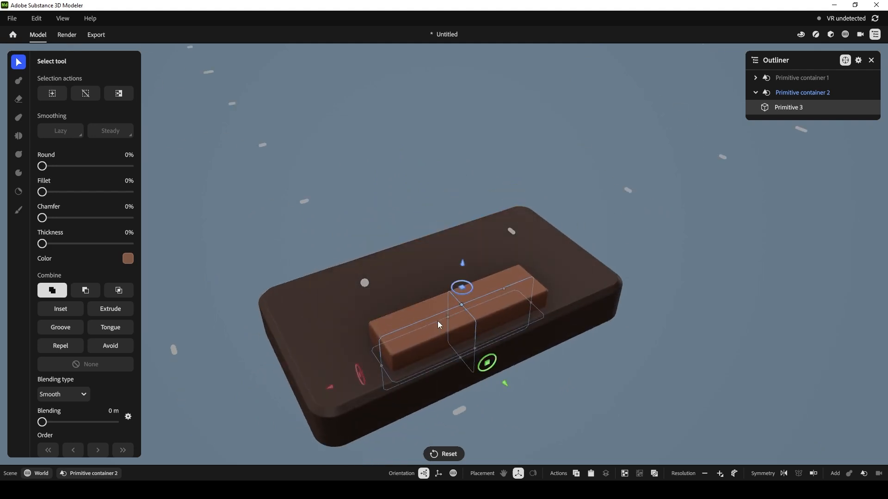
left_click_drag(380, 368, 418, 345)
Fine-tune the bar's length and width so it fits inside the slot with a small gap around it
left_click_drag(603, 244, 545, 328, "alt")
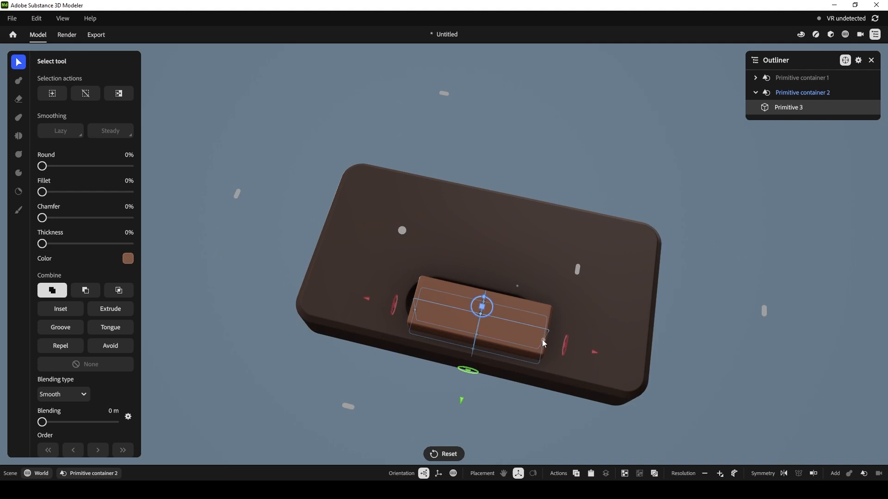
left_click_drag(501, 180, 506, 204, "alt")
left_click_drag(411, 316, 408, 315)
left_click_drag(511, 146, 463, 272, "alt")
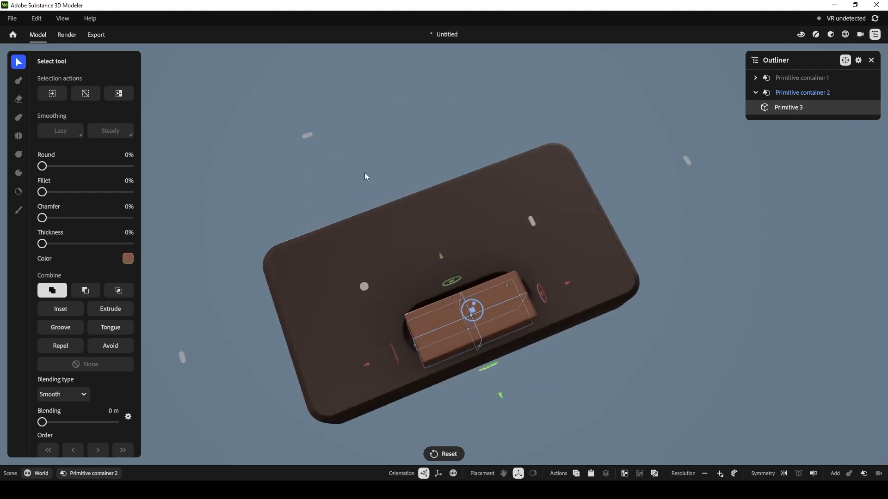
left_click_drag(365, 176, 449, 201, "alt")
left_click_drag(445, 324, 440, 323)
left_click_drag(495, 324, 477, 254)
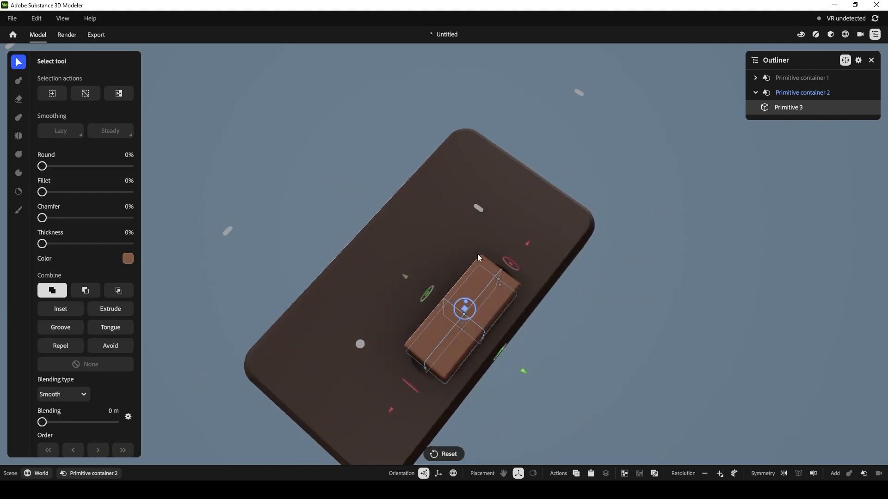
Set the bar's round to 100% and increase its resolution to form a smooth button
left_click_drag(46, 165, 131, 165)
left_click_drag(336, 195, 465, 259, "alt")
left_click_drag(527, 195, 576, 210, "alt")
left_click(719, 475)
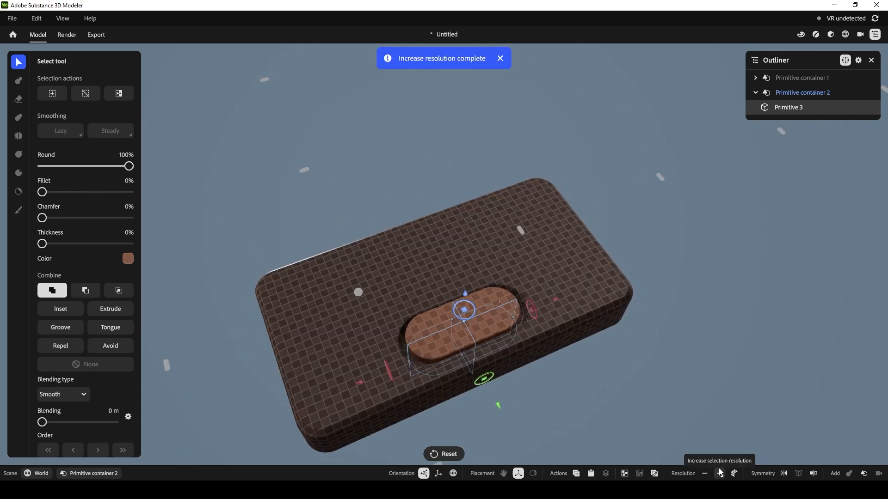
left_click_drag(691, 385, 702, 359, "alt")
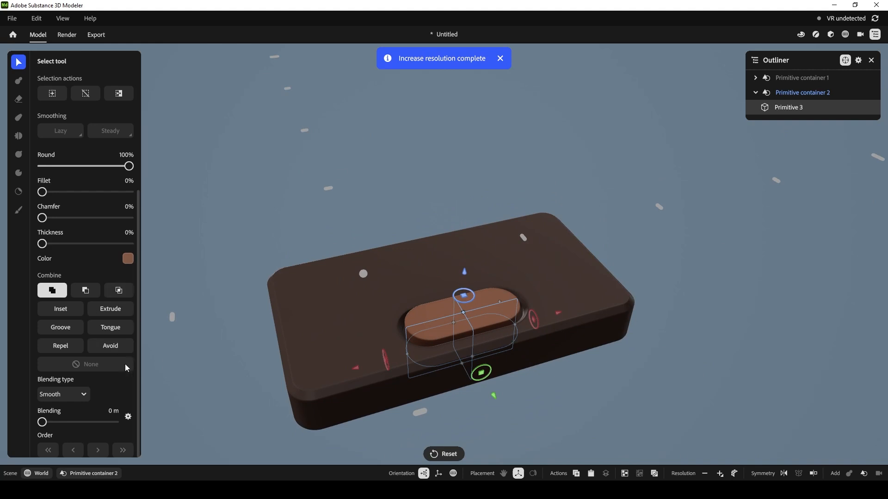
Give the button's edges an 18% chamfer
left_click(73, 397)
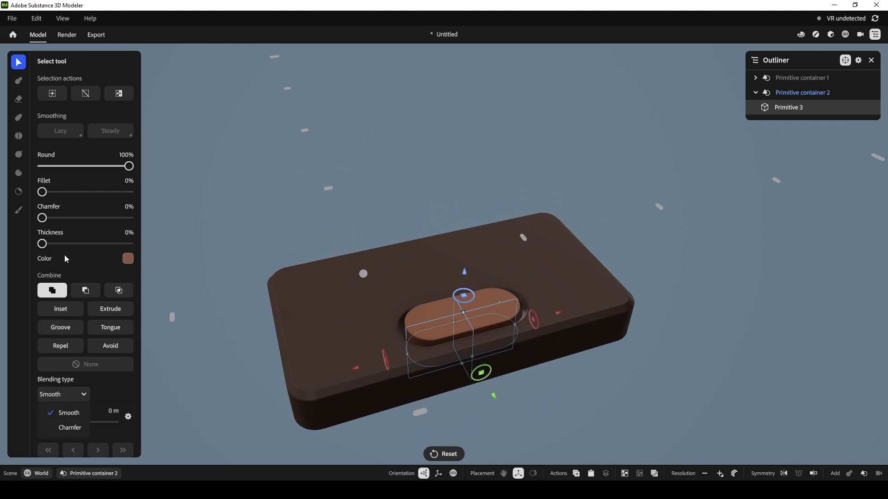
left_click(45, 219)
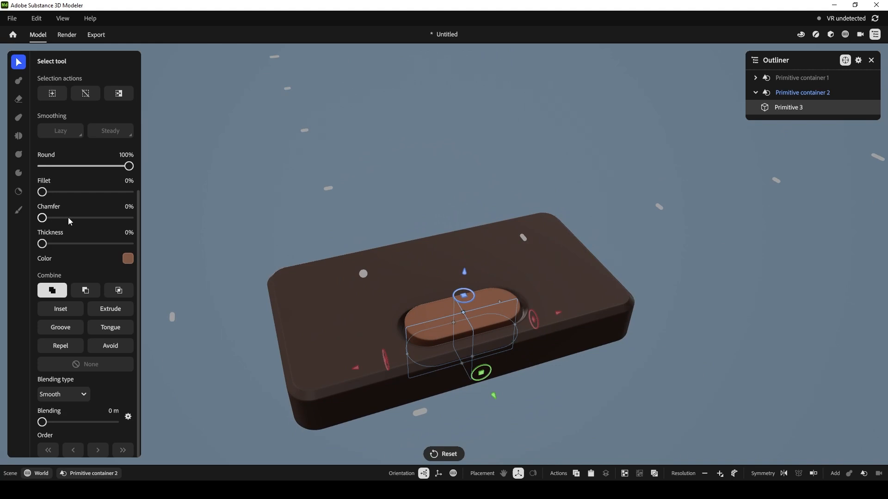
left_click_drag(43, 218, 62, 219)
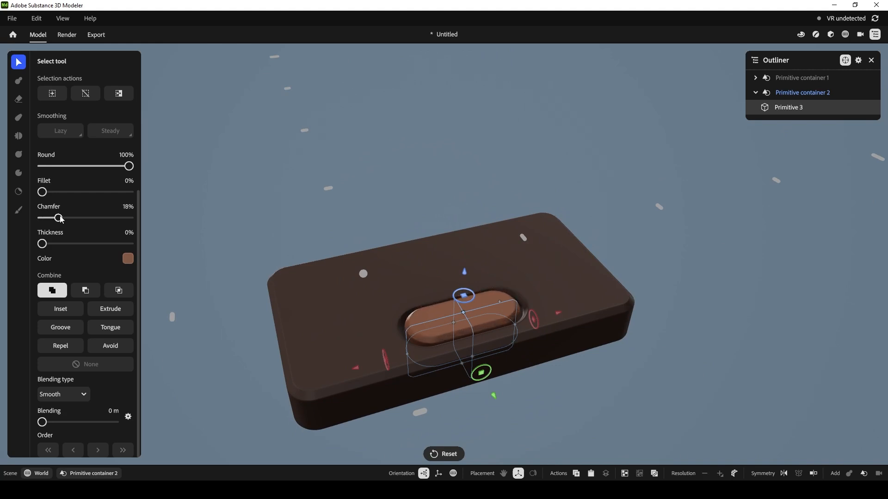
left_click_drag(532, 263, 546, 302, "alt")
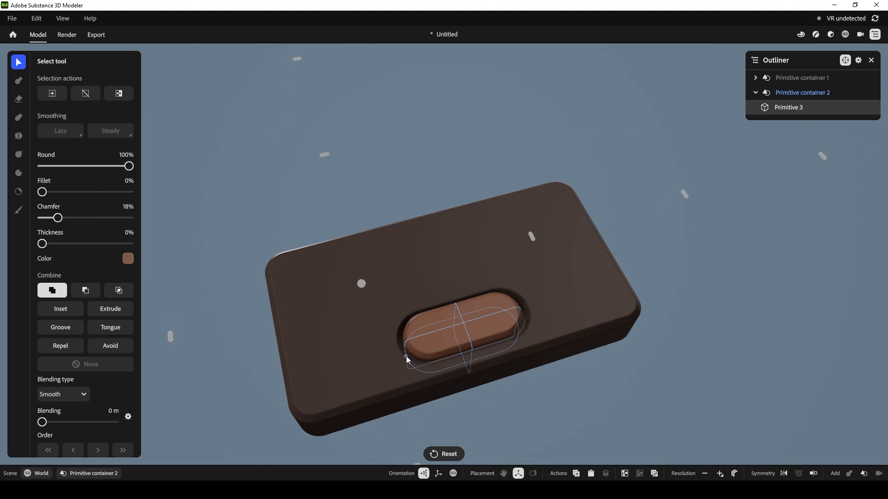
left_click_drag(468, 128, 459, 136, "alt")
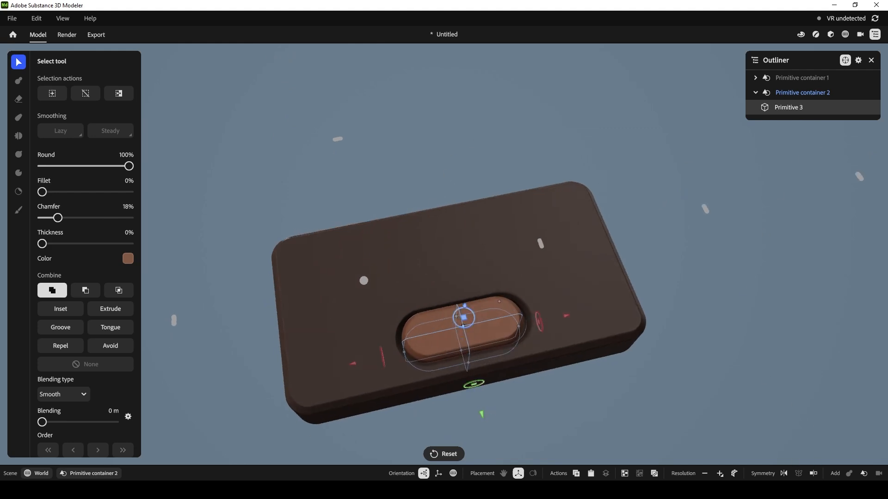
Add a second cube to the button's container and narrow it along the X axis into an upright plate
left_click(864, 474)
left_click(846, 401)
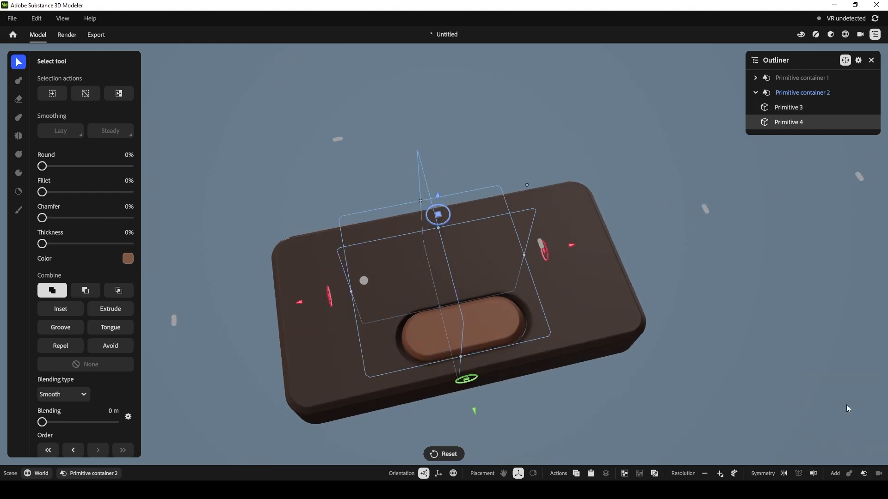
left_click_drag(351, 291, 518, 279)
Adjust the plate's thickness and position so it stands across the middle of the button
left_click_drag(709, 283, 592, 188, "alt")
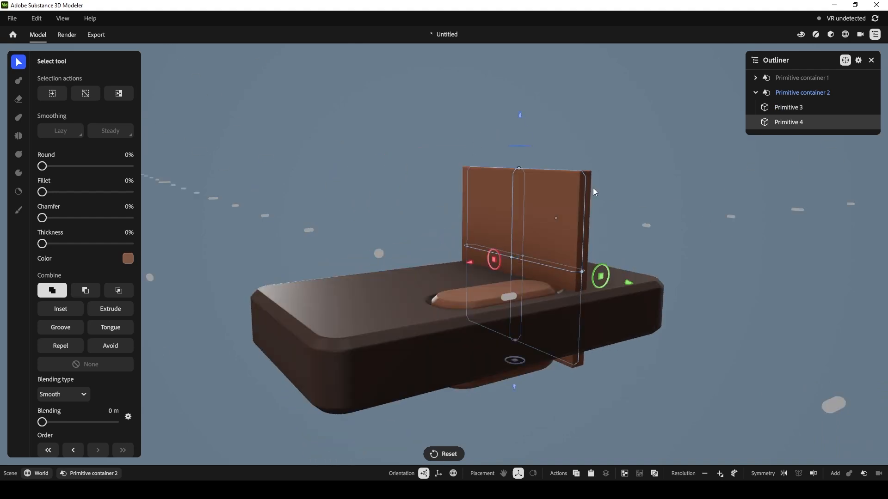
left_click_drag(655, 168, 601, 172, "alt")
left_click_drag(578, 260, 443, 263)
left_click_drag(553, 353, 596, 394)
left_click_drag(596, 393, 526, 277, "alt")
left_click_drag(579, 204, 535, 259, "alt")
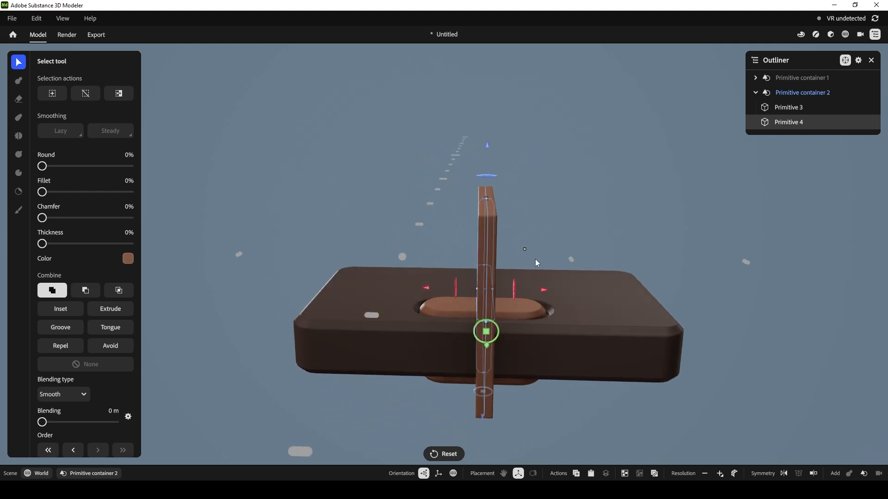
left_click_drag(493, 290, 484, 288)
Raise the button's underside so it stays within the slab, and lower the plate's top edge closer to the button
left_click_drag(541, 293, 648, 166, "alt")
left_click(789, 108)
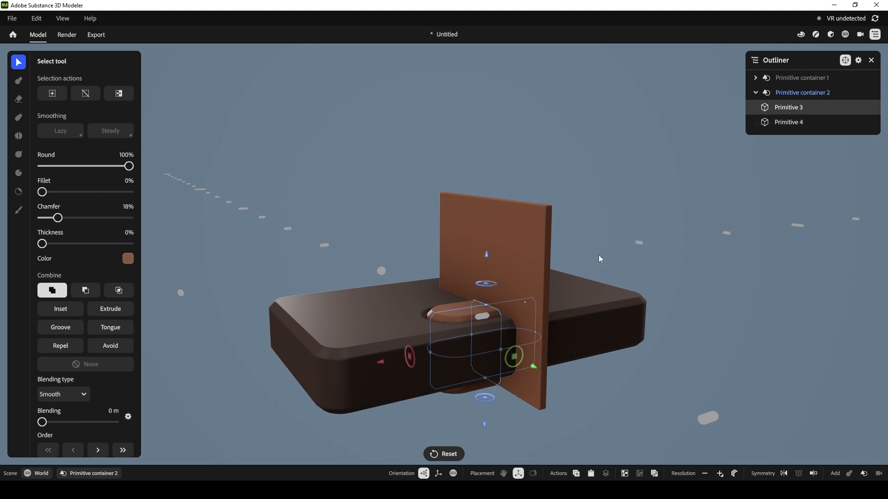
left_click_drag(483, 374, 486, 335)
left_click(515, 244)
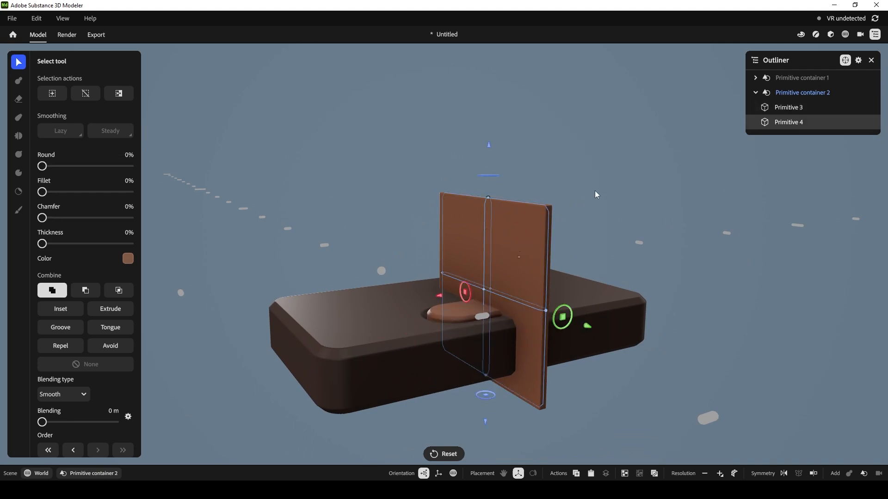
left_click_drag(594, 191, 556, 151, "alt")
left_click_drag(491, 203, 488, 285)
Shorten the plate from both ends along the Y axis to just span the button, and fine-tune its thickness
left_click_drag(457, 187, 438, 301, "alt")
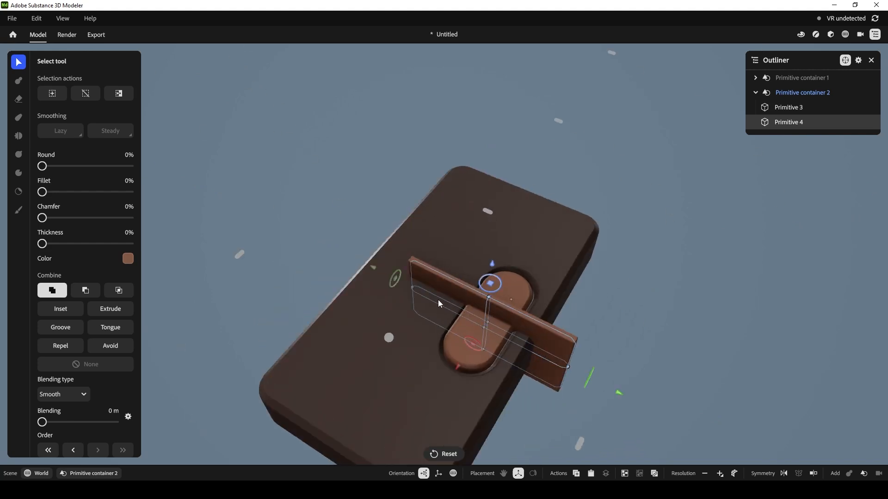
left_click_drag(570, 365, 526, 345)
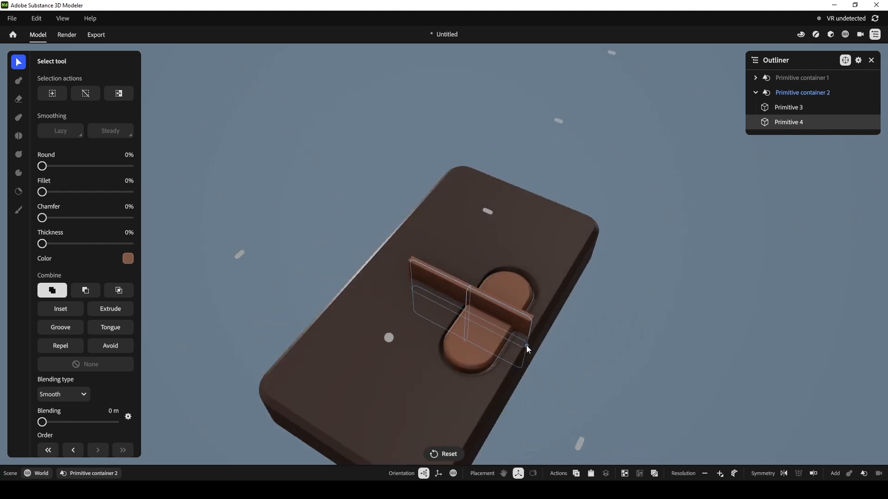
left_click_drag(412, 287, 462, 312)
left_click_drag(578, 267, 641, 297, "alt")
left_click_drag(584, 124, 571, 129, "alt")
left_click_drag(497, 334, 490, 332)
left_click_drag(479, 122, 531, 119, "alt")
left_click(521, 120)
left_click_drag(606, 410, 695, 254, "alt")
Subtract the plate from the button with Chamfer blending of 1.19 mm to split it in two
left_click(780, 121)
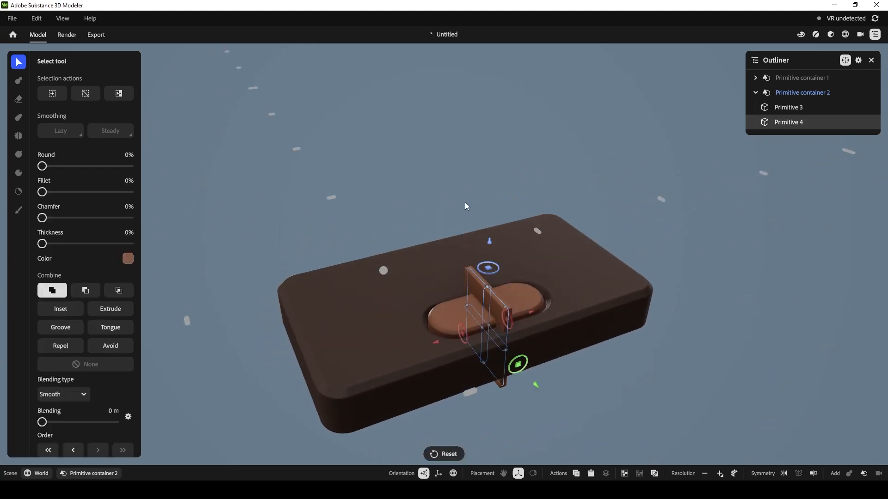
left_click(85, 290)
left_click_drag(545, 143, 525, 166, "alt")
left_click(69, 394)
left_click(75, 426)
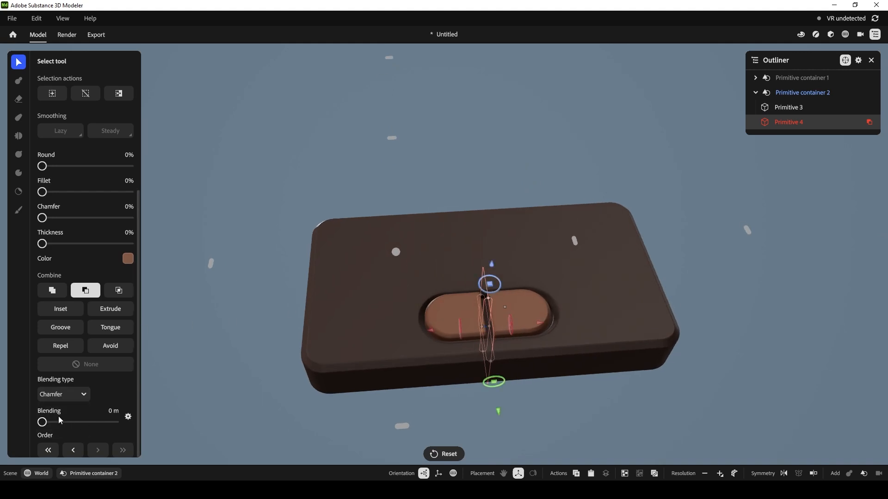
left_click_drag(42, 422, 45, 422)
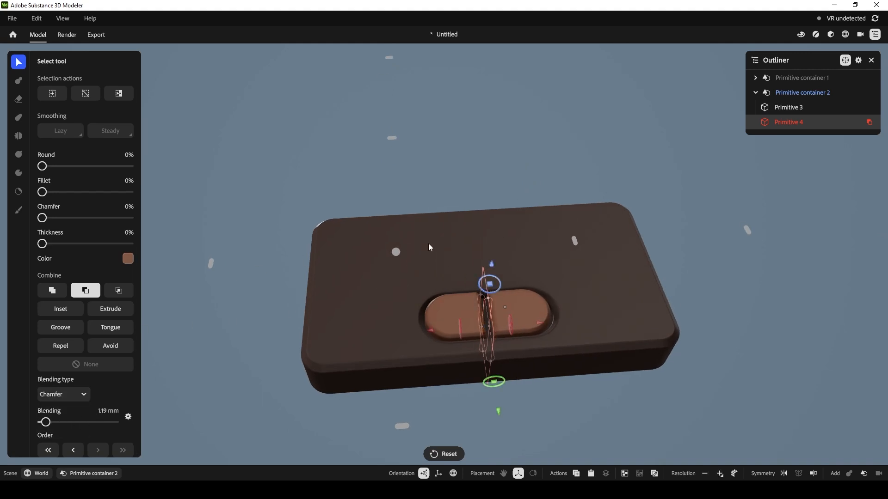
Narrow the subtracting plate slightly from both sides to tighten the gap between the button halves
scroll(737, 368, "up", 5)
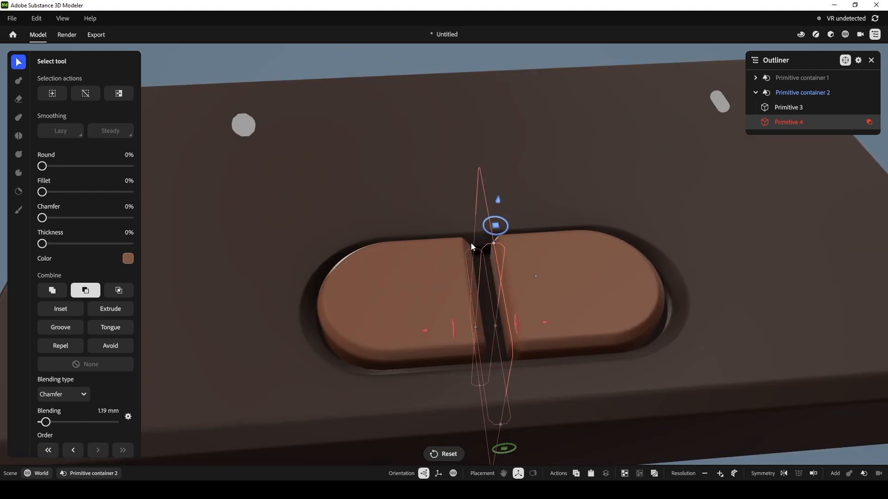
left_click_drag(476, 326, 481, 327)
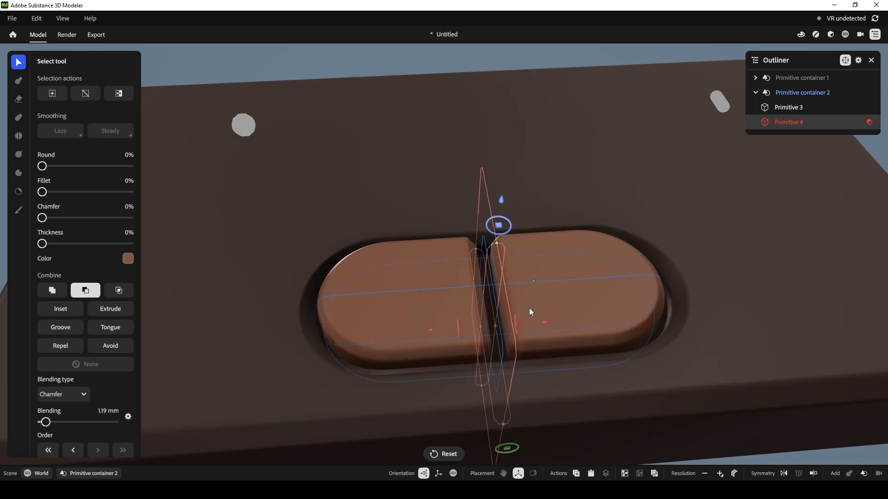
left_click_drag(534, 280, 529, 285)
left_click_drag(473, 58, 464, 60)
left_click_drag(495, 329, 490, 326)
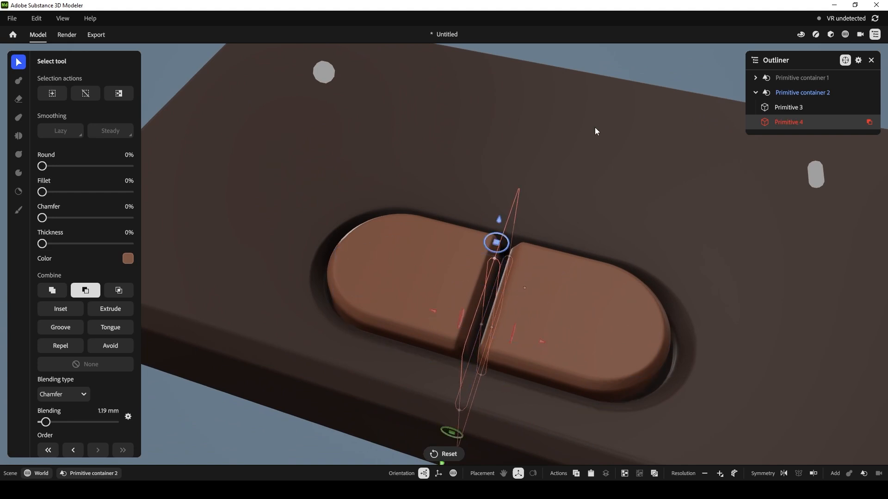
Leave the button's container and examine the whole slab with its split button from several angles
left_click(798, 78)
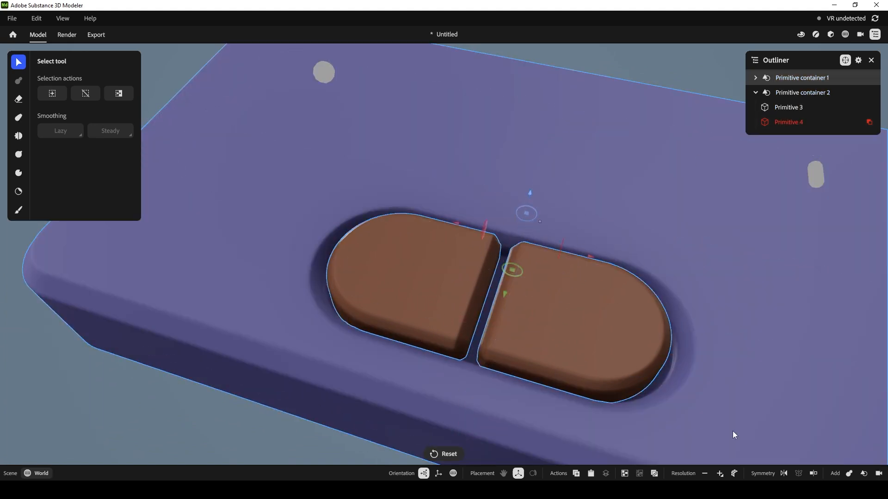
scroll(820, 332, "down", 5)
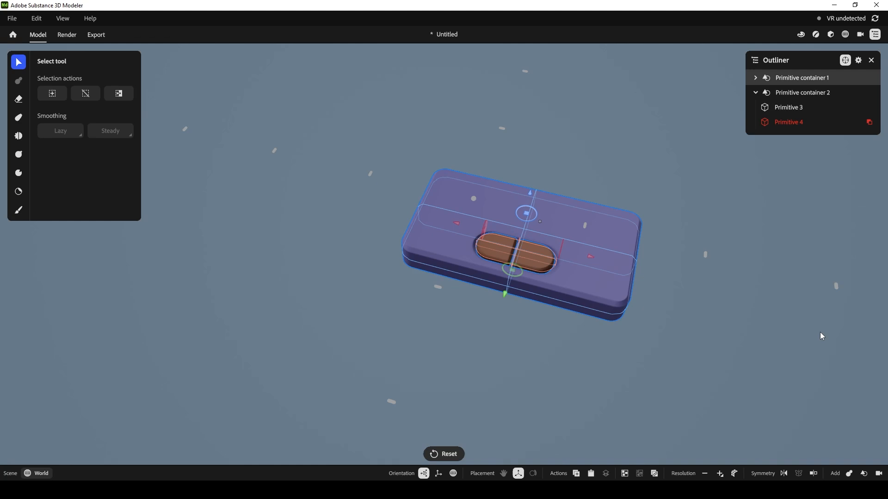
left_click(529, 375)
left_click_drag(529, 374, 606, 291, "alt")
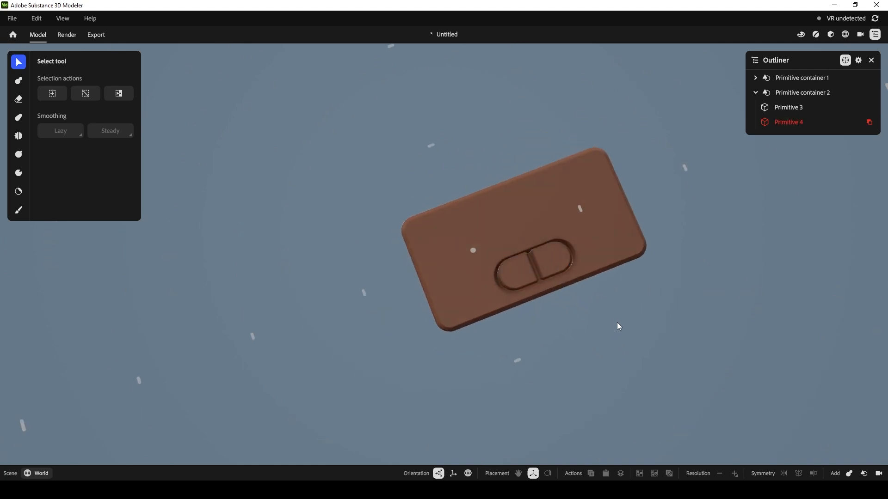
left_click_drag(618, 326, 613, 316, "alt")
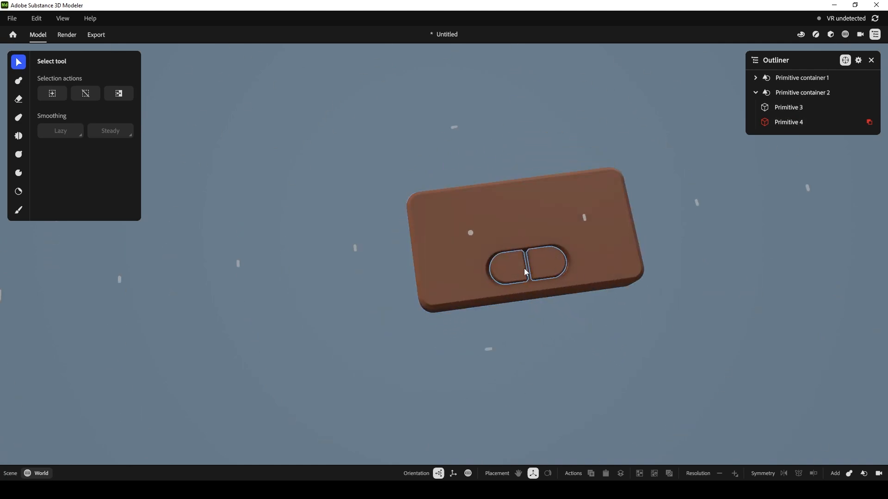
Narrow the button slightly from its inner long side and recentre it across the width of the slot
left_click_drag(539, 293, 531, 260, "alt")
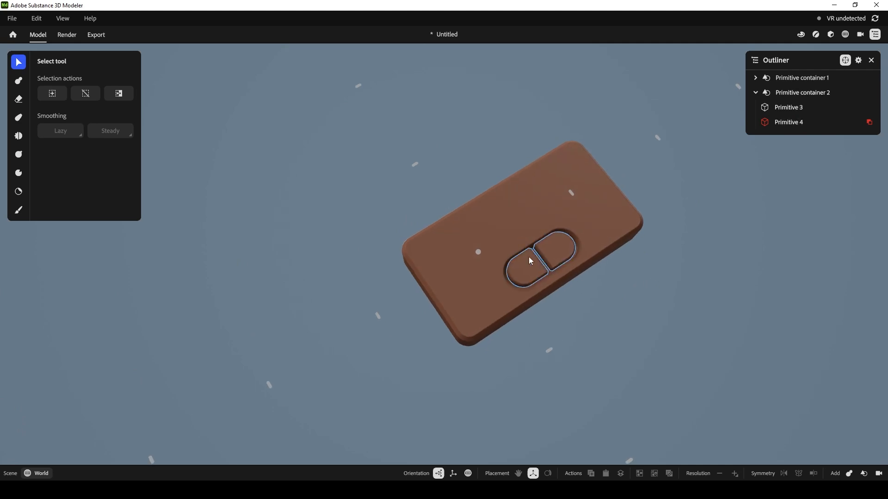
left_click(533, 270)
left_click_drag(617, 274, 560, 274, "alt")
left_click_drag(630, 271, 516, 274, "alt")
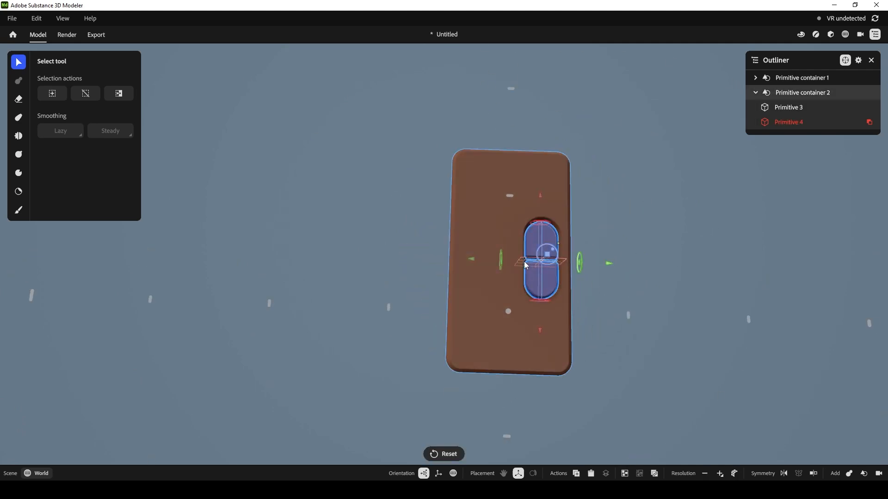
left_click(789, 94)
left_click_drag(526, 263, 537, 259)
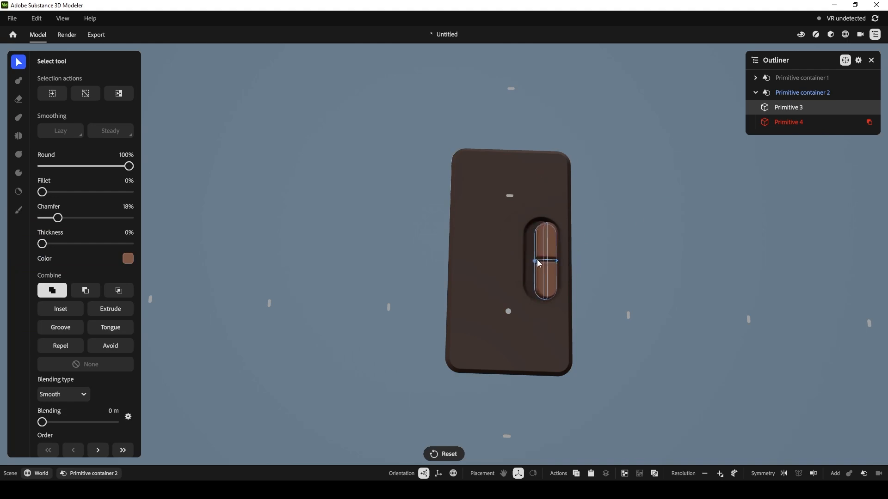
left_click_drag(603, 263, 601, 261)
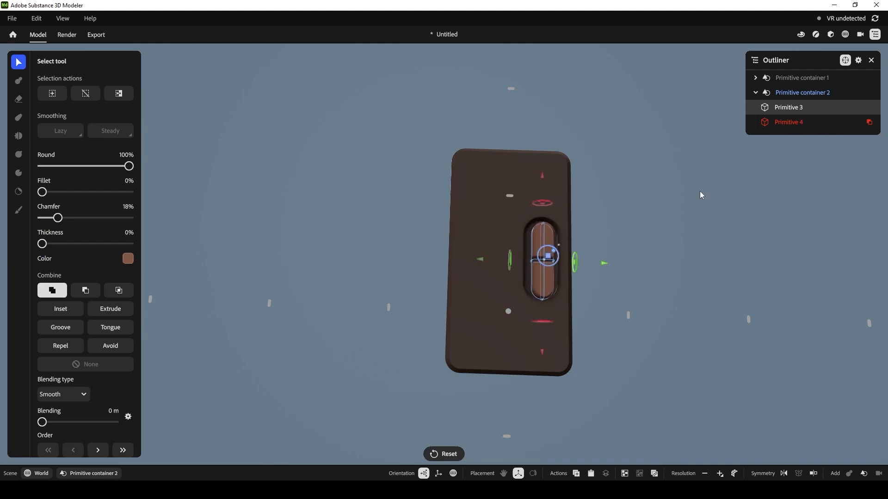
Narrow the slot's subtracting shape from the same side and align it with the button
left_click(789, 78)
left_click(789, 107)
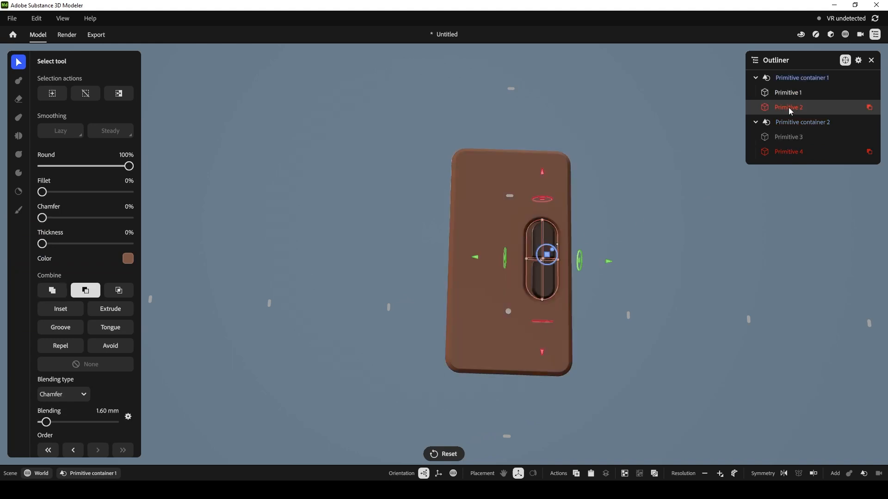
left_click_drag(525, 262, 531, 259)
left_click_drag(609, 260, 609, 261)
left_click(656, 294)
Duplicate the main slab primitive and hollow the copy with a Thickness of 13%
left_click_drag(656, 294, 601, 261, "alt")
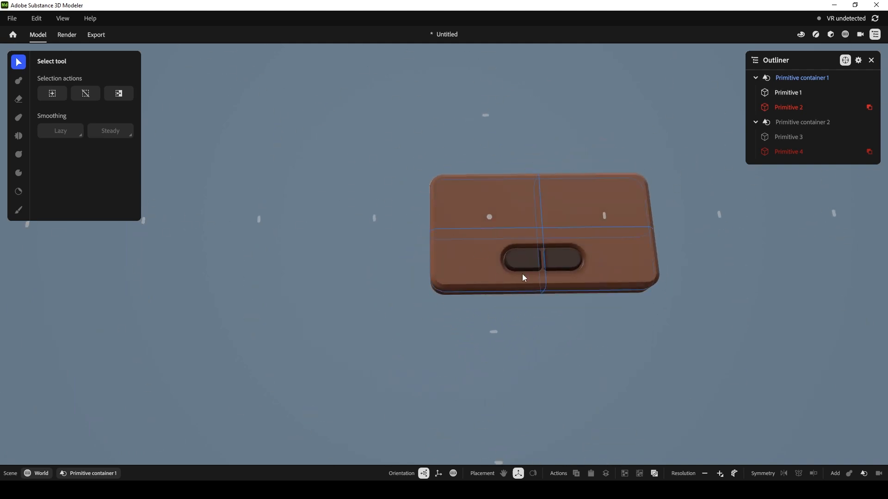
left_click_drag(543, 328, 539, 219, "alt")
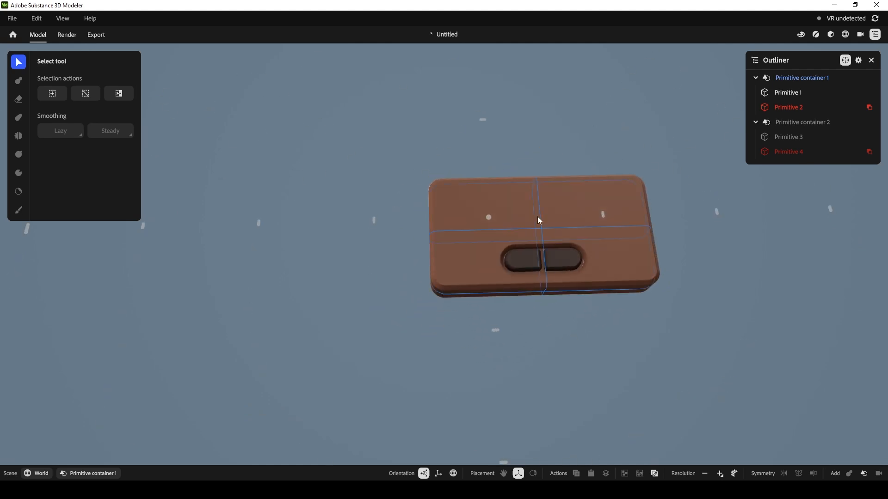
left_click_drag(557, 312, 562, 286, "alt")
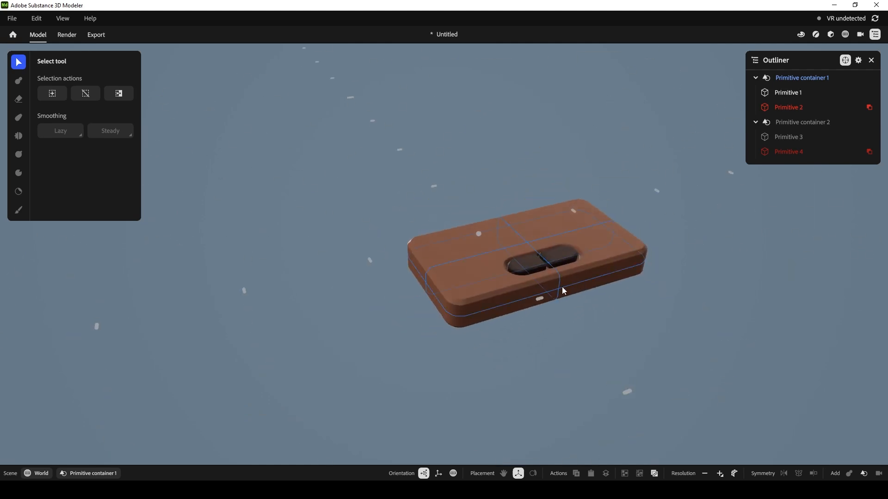
left_click(788, 93)
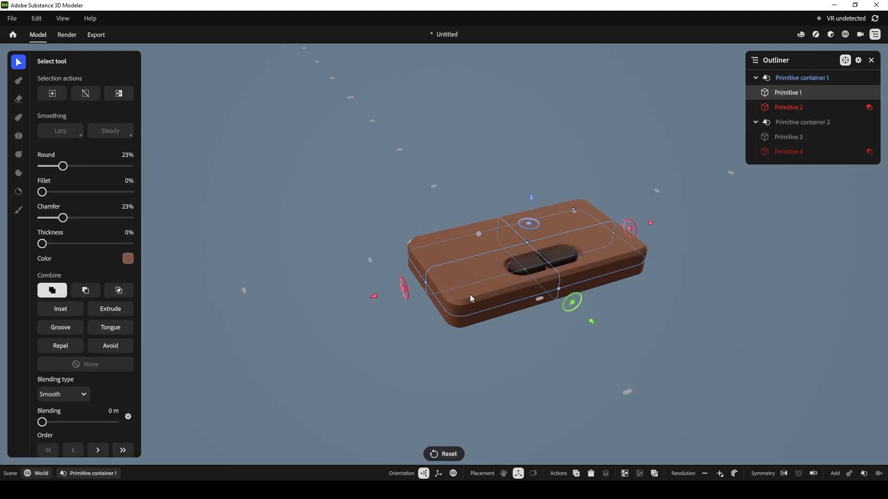
key("ctrl+d")
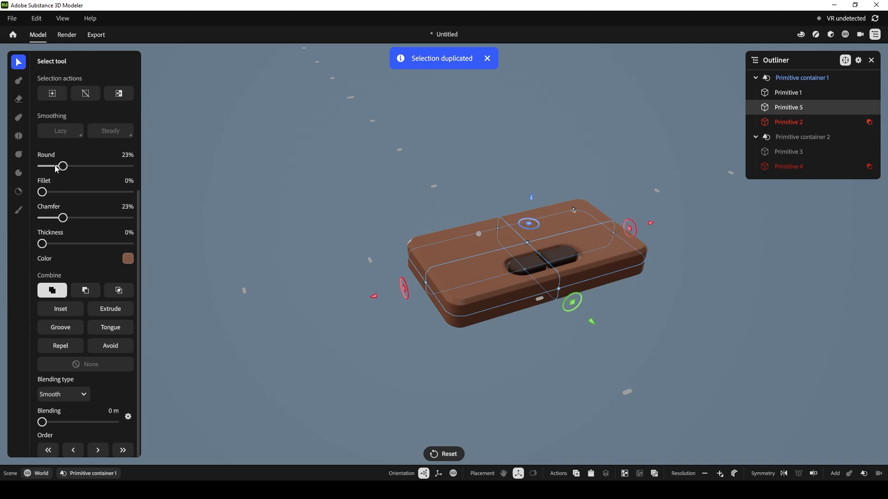
left_click_drag(137, 213, 139, 153)
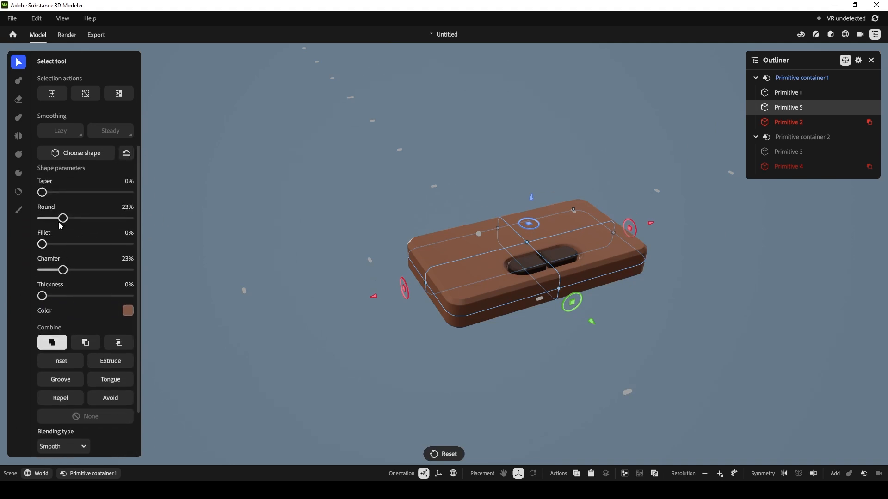
left_click_drag(42, 296, 59, 299)
Enlarge and flatten the hollow copy so it just extends past the slab, and subtract it to cut a groove around the sides
left_click_drag(493, 133, 494, 139, "alt")
mouse_move(575, 209)
left_mouse_down()
mouse_move(600, 180)
mouse_move(575, 198)
left_mouse_up()
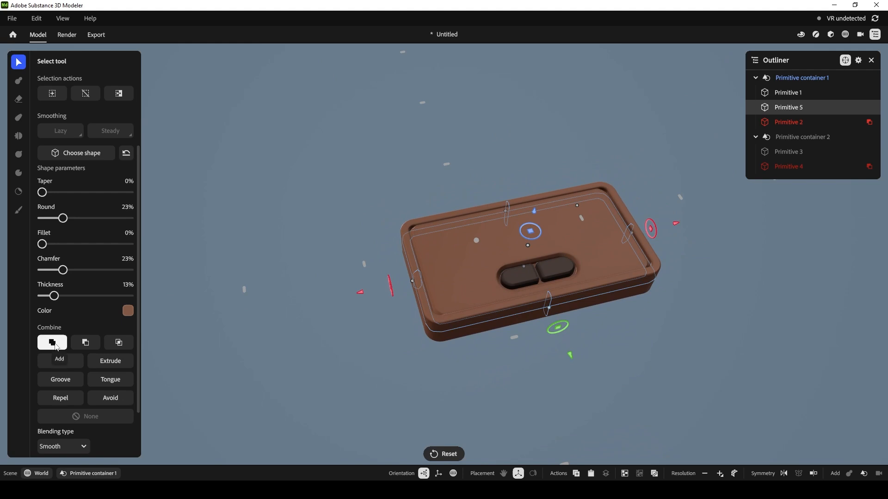
left_click(85, 342)
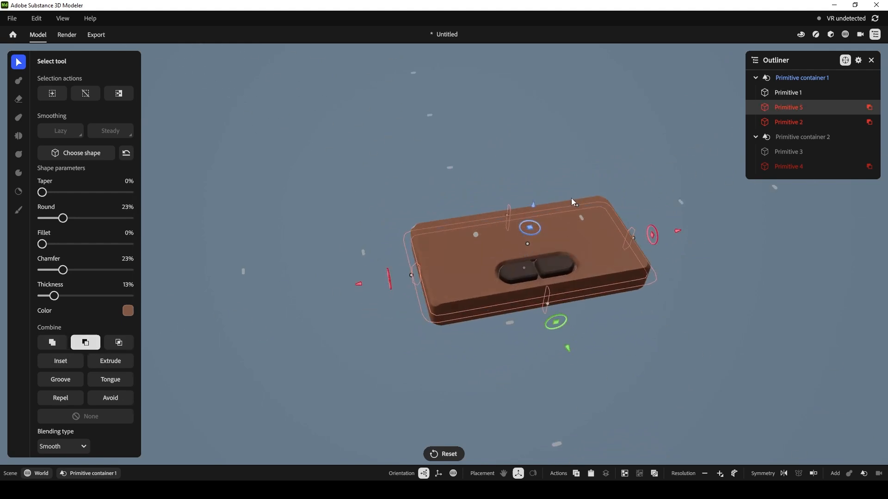
left_click_drag(608, 183, 602, 131, "alt")
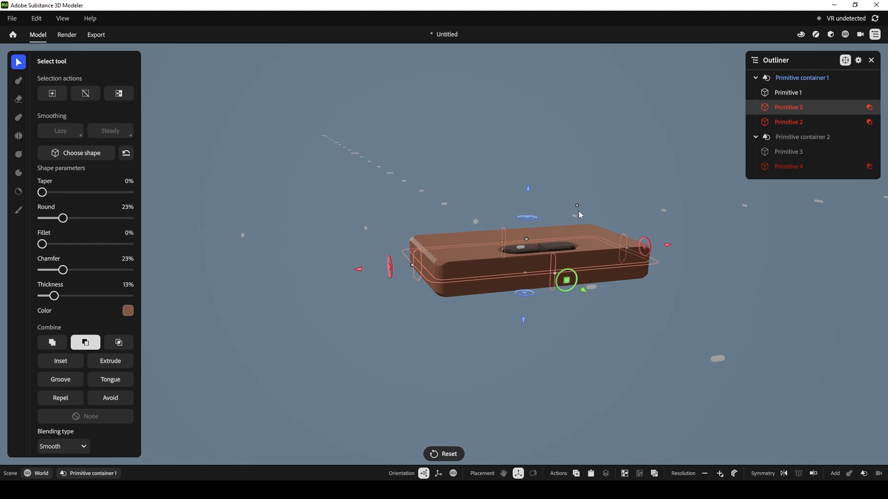
left_click_drag(577, 205, 555, 243, "alt")
left_click_drag(612, 330, 636, 265)
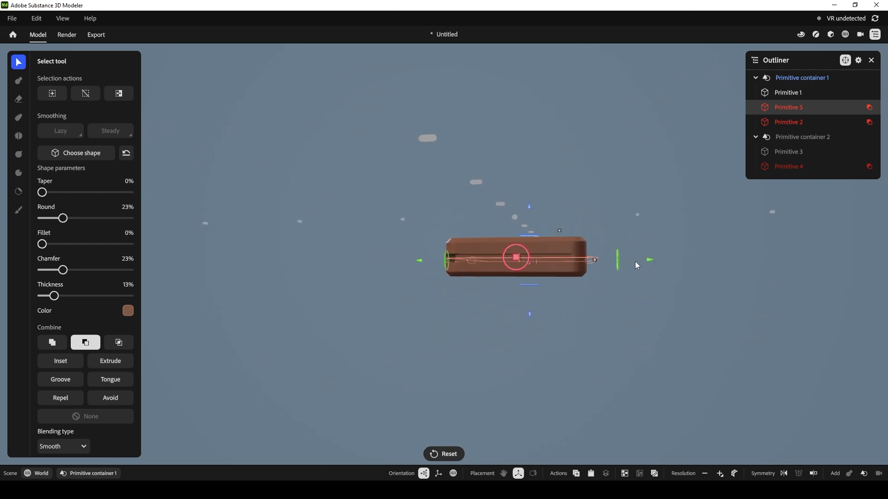
left_click(646, 257)
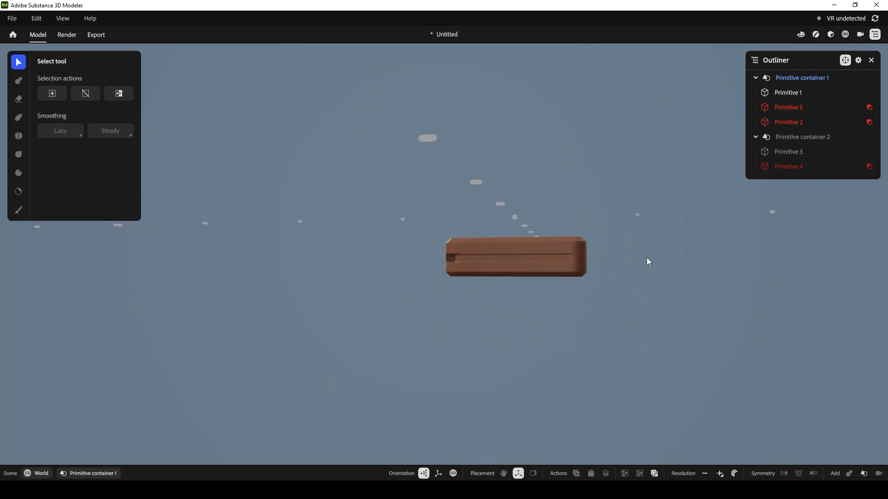
Reselect the groove-cutting copy and reduce its Thickness to 11%
left_click(785, 96)
mouse_move(638, 257)
left_mouse_down()
mouse_move(653, 259)
mouse_move(642, 263)
left_mouse_up()
left_click(782, 109)
right_click_drag(646, 255, 629, 270)
left_click_drag(641, 284, 643, 285)
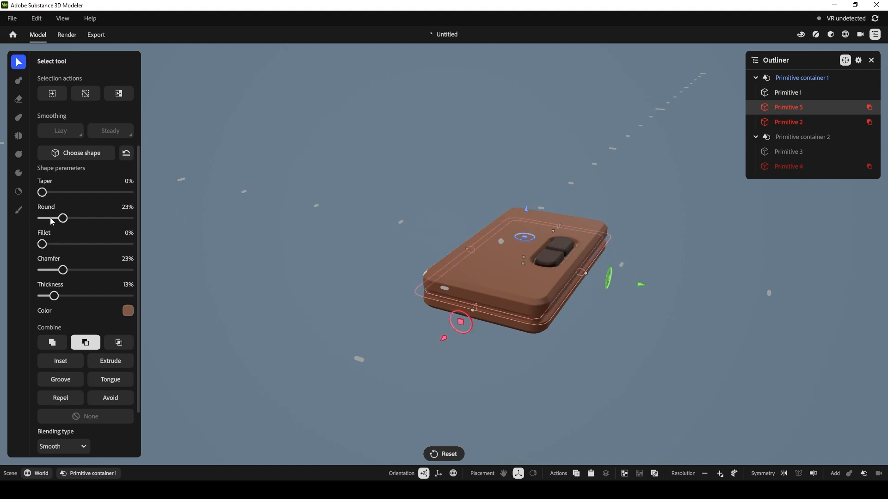
left_click_drag(55, 298, 54, 297)
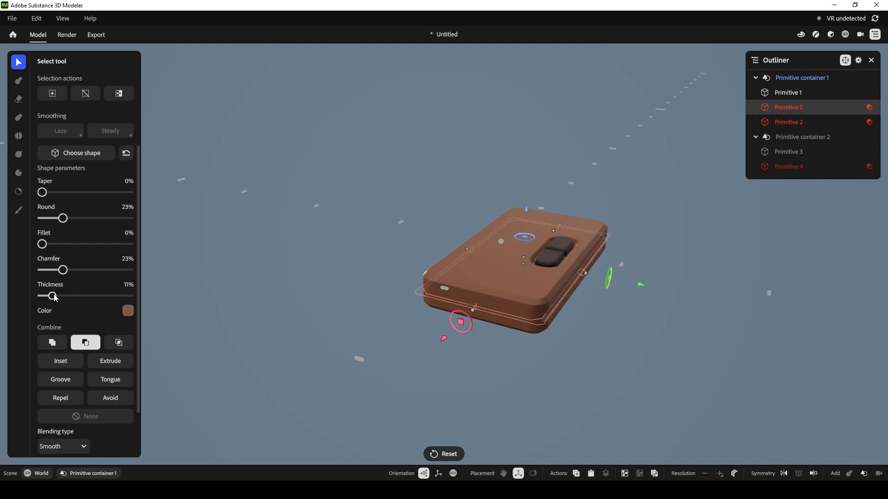
Pull in both ends of the groove cutter, fine-tune its height, and nudge it vertically on the slab's sides
right_click_drag(424, 254, 555, 291)
scroll(740, 314, "up", 3)
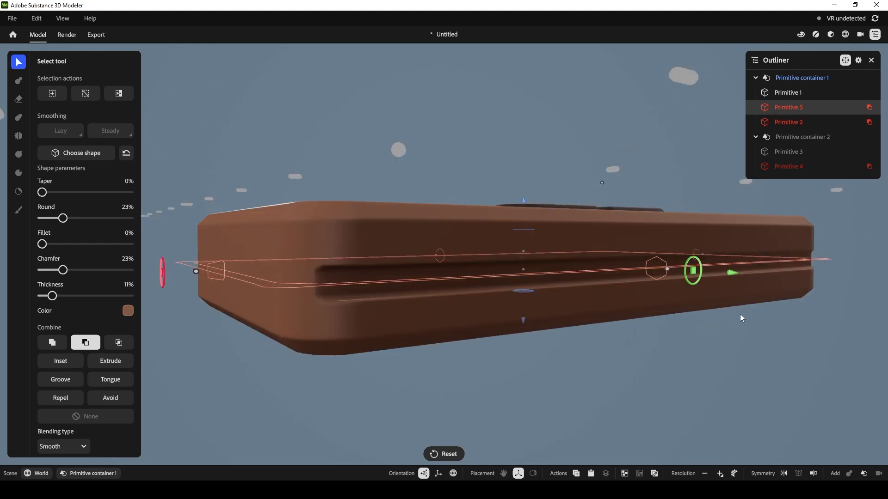
mouse_move(194, 271)
left_mouse_down()
mouse_move(171, 270)
mouse_move(207, 273)
left_mouse_up()
left_click_drag(640, 112, 566, 125, "alt")
left_click_drag(886, 310, 846, 301)
left_click_drag(539, 127, 584, 129, "alt")
left_click_drag(523, 254, 524, 260)
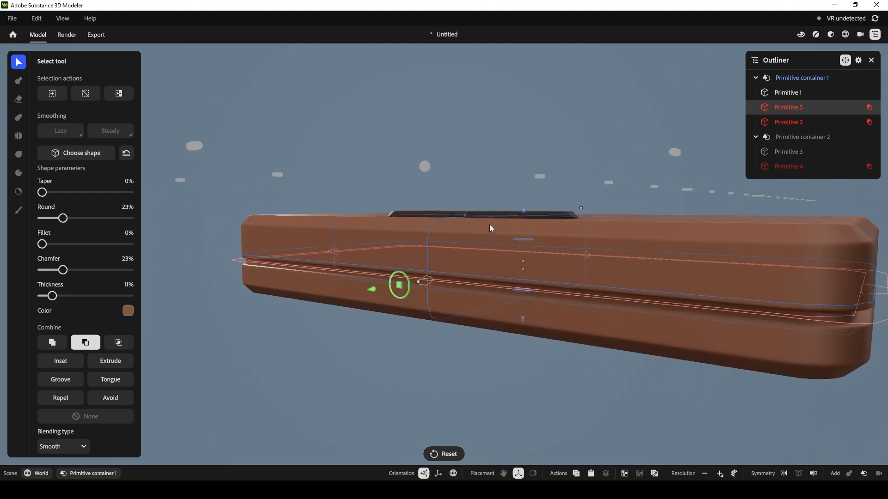
left_click_drag(523, 210, 523, 202)
left_click_drag(540, 124, 572, 129, "alt")
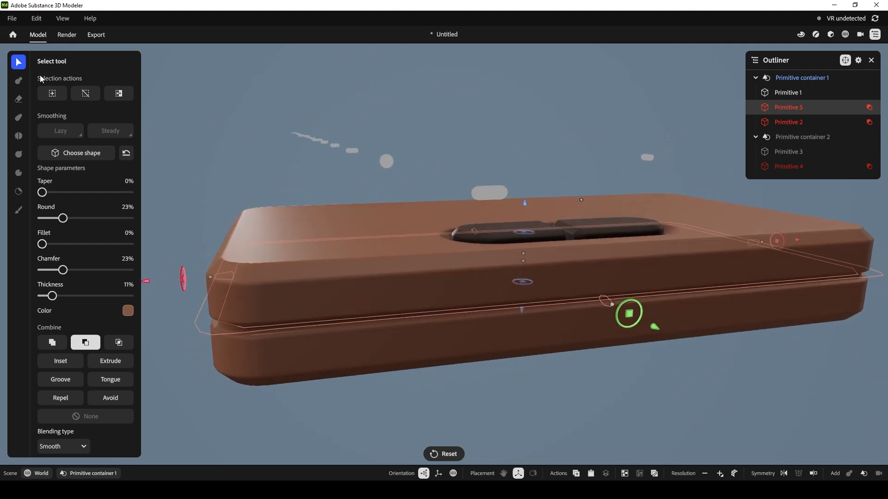
Leave the slab's container and add a cylinder primitive in a new container
left_click(268, 133)
left_click_drag(512, 129, 615, 240, "alt")
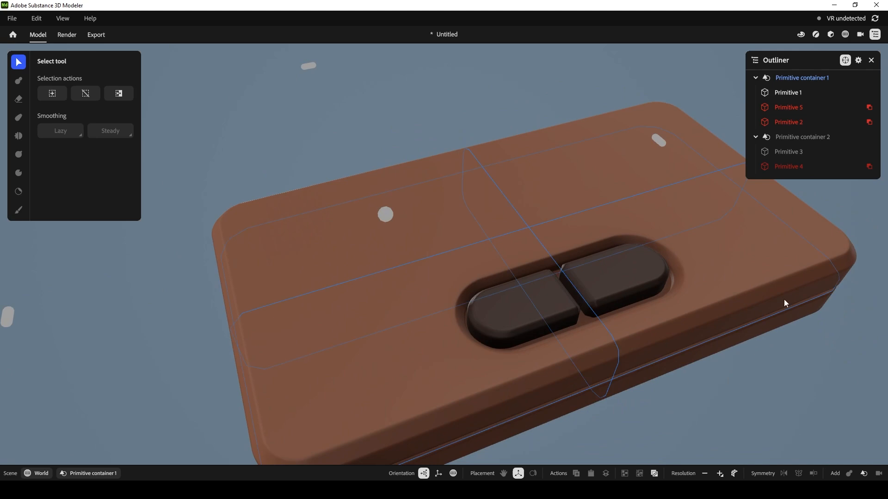
scroll(784, 299, "up", 4)
scroll(784, 300, "down", 7)
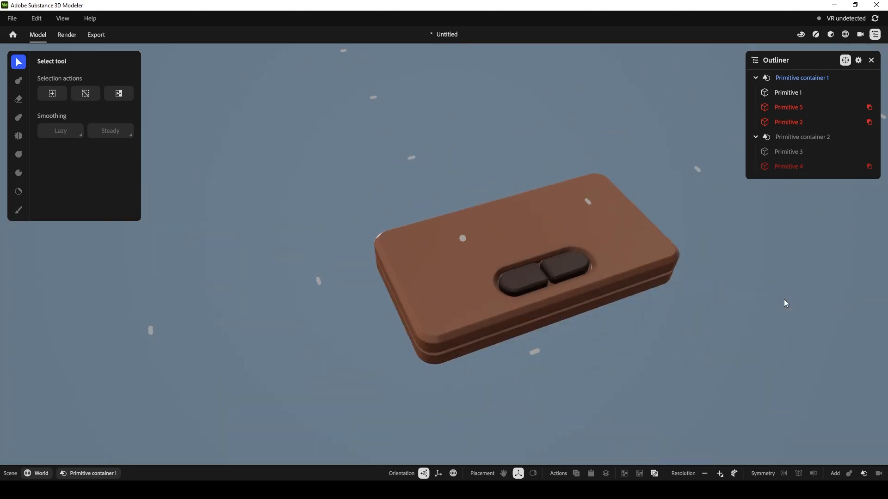
left_click_drag(471, 201, 597, 143, "alt")
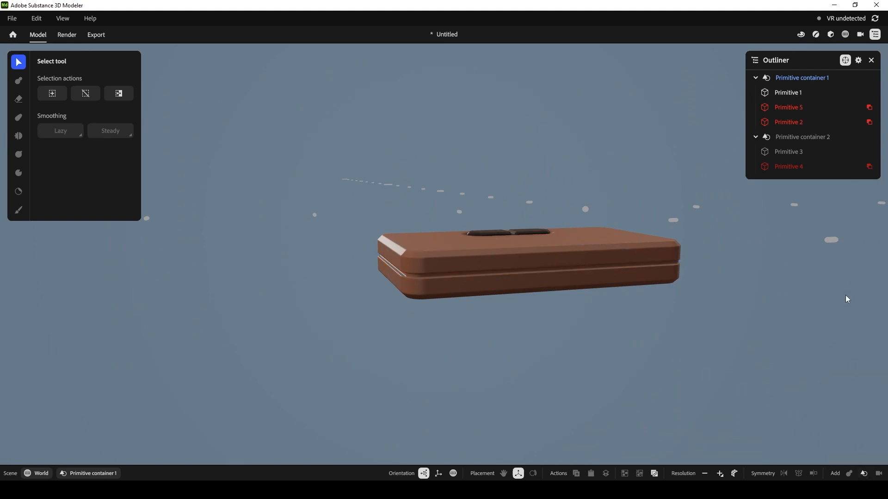
left_click(803, 82)
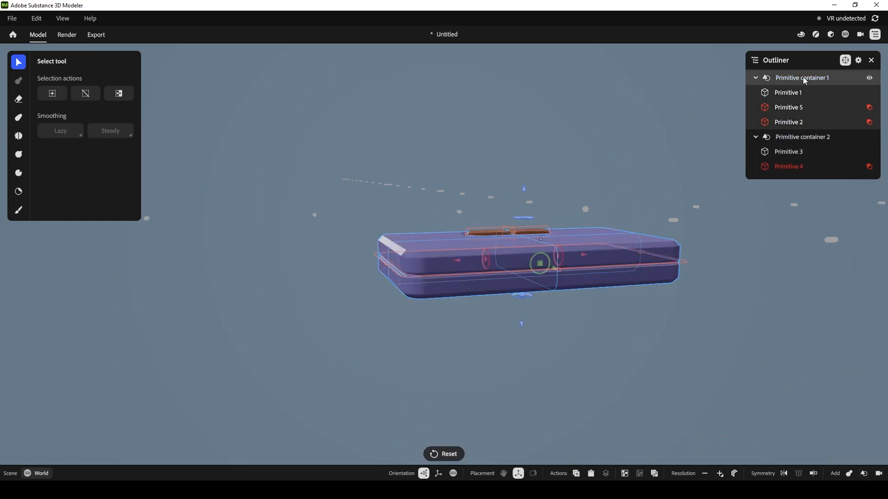
left_click(863, 473)
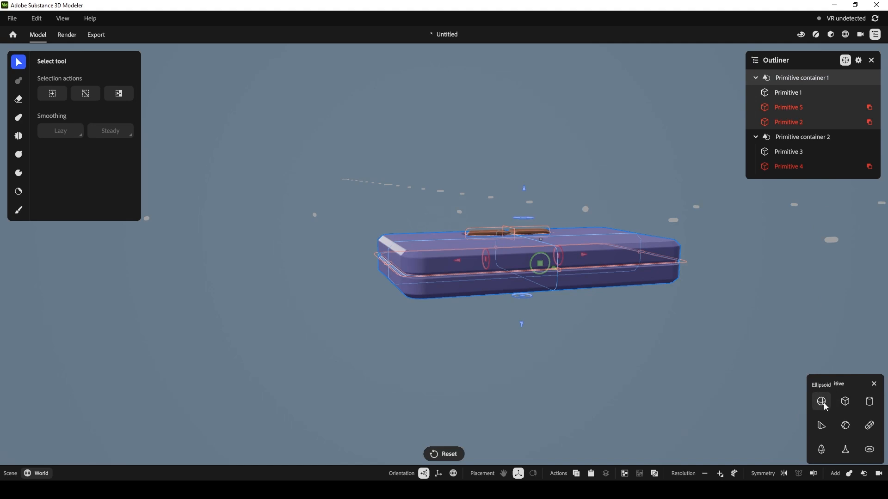
left_click(868, 403)
middle_click_drag(617, 247, 569, 294)
middle_click_drag(679, 187, 634, 267)
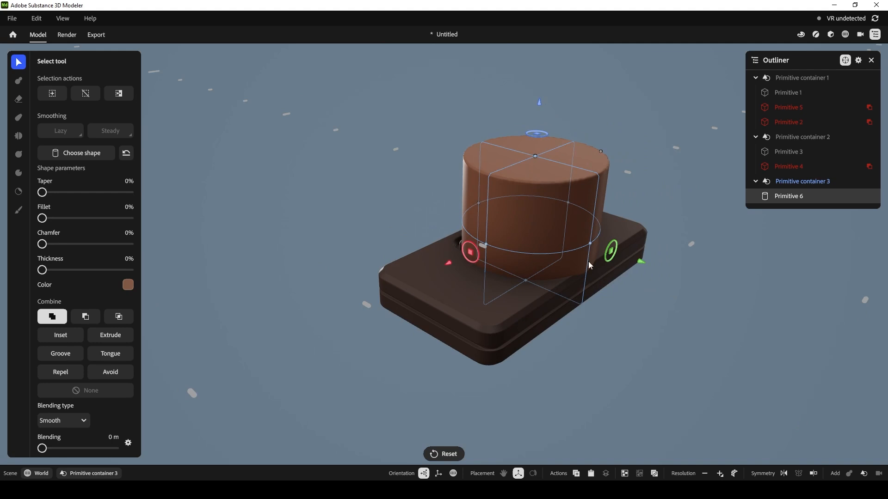
Shrink the cylinder, lay it on its side, and place it at the slab's long edge opposite the button
left_click_drag(478, 248, 518, 301)
middle_click_drag(632, 309, 656, 304)
left_click_drag(657, 235, 787, 269)
middle_click_drag(717, 339, 628, 225)
middle_click_drag(700, 116, 698, 229)
middle_click_drag(646, 336, 605, 317)
left_click_drag(714, 156, 659, 208)
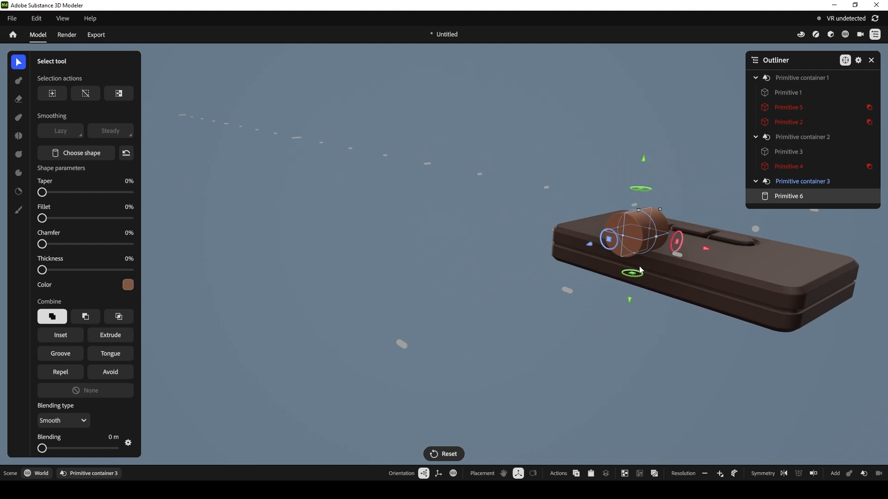
Lower the cylinder to the level of the side groove and slide it partly into the slab's long side
middle_click_drag(639, 267, 645, 313)
left_click_drag(639, 308, 632, 355)
middle_click_drag(631, 354, 661, 285)
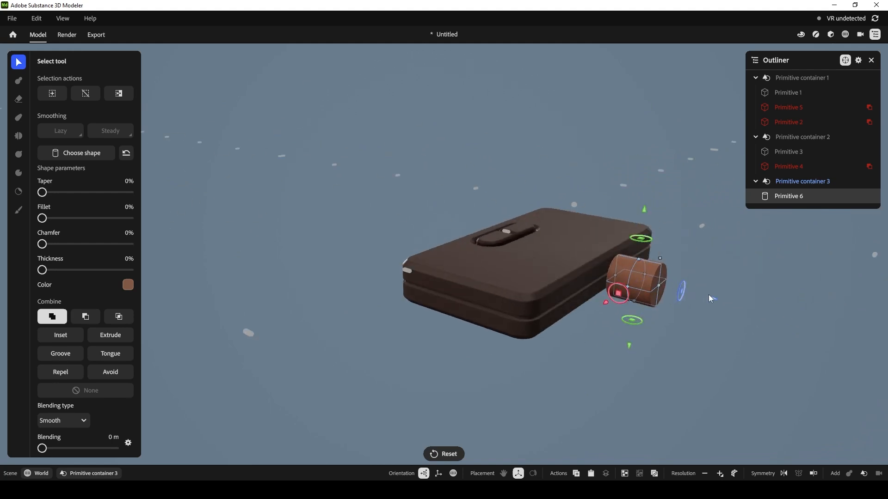
left_click(709, 296)
left_click(647, 289)
left_click(705, 299)
left_click(654, 287)
left_click_drag(715, 300, 690, 293)
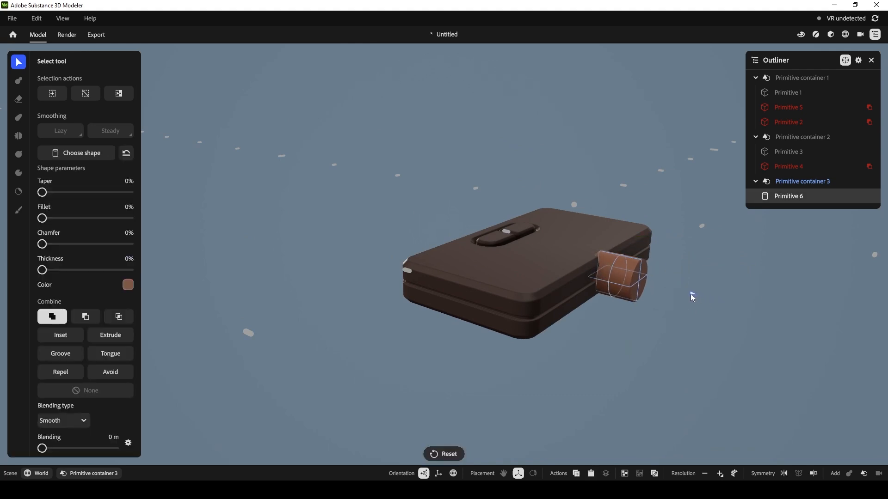
Scale the cylinder down slightly and centre it vertically on the slab's side groove
middle_click_drag(690, 293, 641, 302)
middle_click_drag(695, 252, 640, 263)
left_click_drag(640, 255, 634, 266)
middle_click_drag(633, 337, 672, 294)
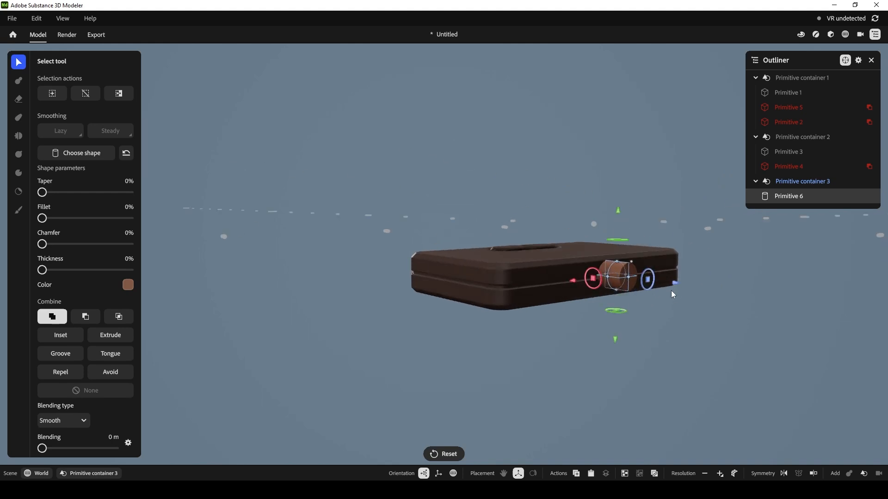
left_click_drag(618, 210, 617, 214)
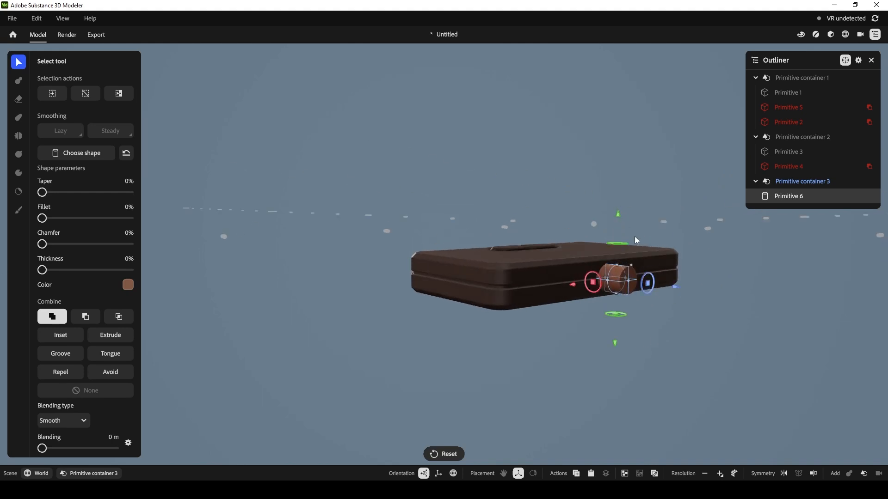
middle_click_drag(634, 237, 618, 223)
left_click_drag(618, 214, 617, 211)
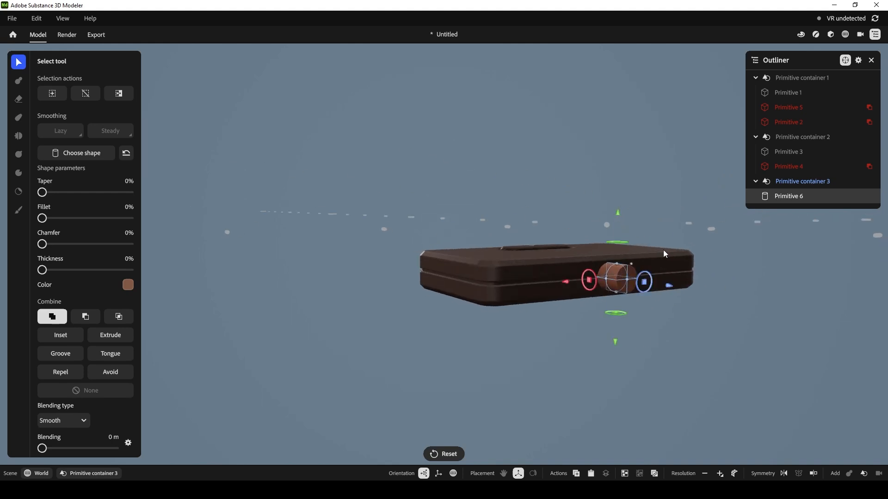
Set the cylinder to Subtract, move it into Primitive container 1 above the slab primitive, and select it there
left_click(86, 317)
mouse_move(707, 199)
middle_mouse_down()
mouse_move(659, 195)
mouse_move(714, 214)
middle_mouse_up()
left_click_drag(795, 199, 827, 160)
left_click_drag(803, 95, 800, 91)
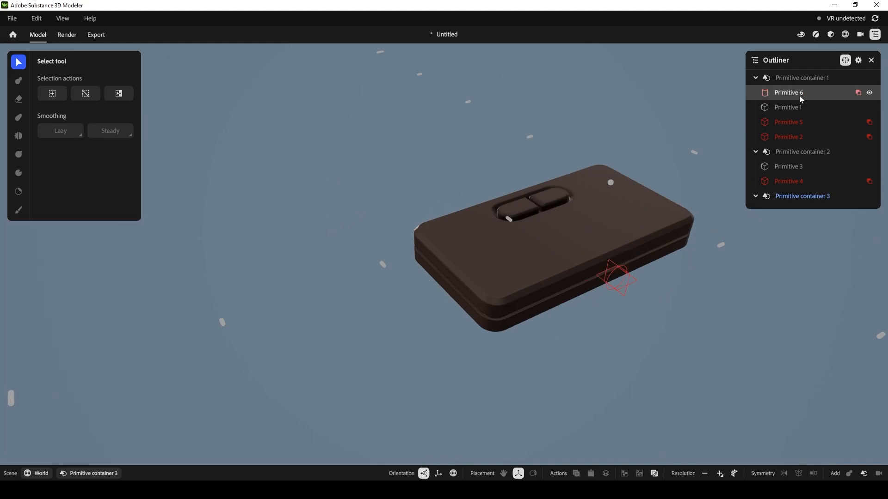
left_click(789, 93)
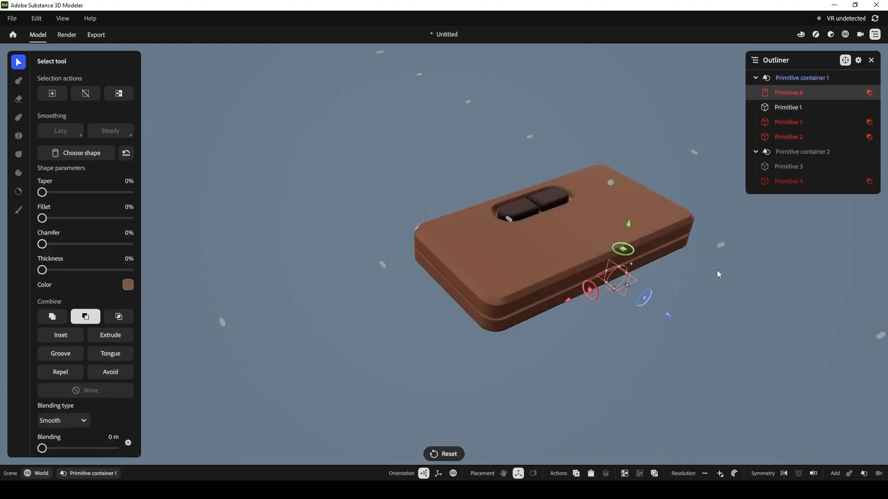
Move the cylinder cut below all the other primitives in Primitive container 1
left_click_drag(690, 309, 688, 280, "alt")
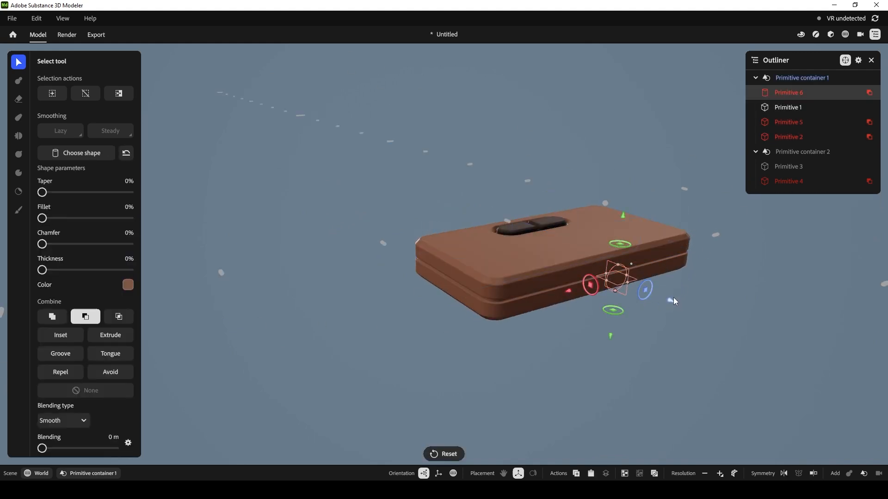
left_click_drag(791, 92, 789, 144)
left_click_drag(666, 287, 711, 281, "alt")
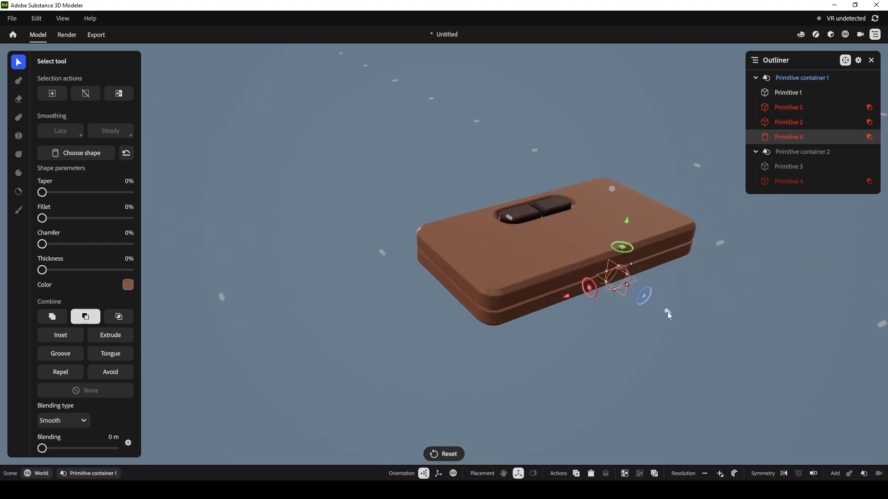
left_click_drag(665, 311, 611, 331, "alt")
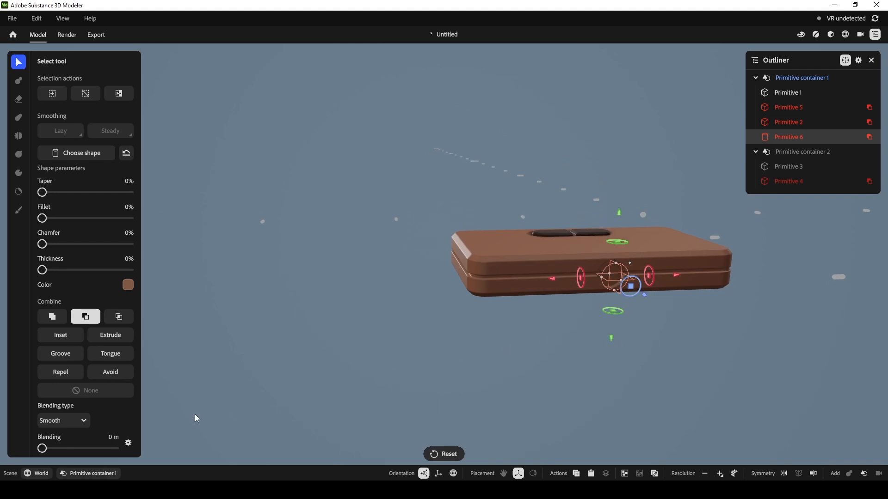
Set the cylinder cut's blending type to Chamfer with a slight blending amount, and scale the cylinder down slightly
left_click(70, 421)
left_click(70, 454)
scroll(56, 429, "down", 2)
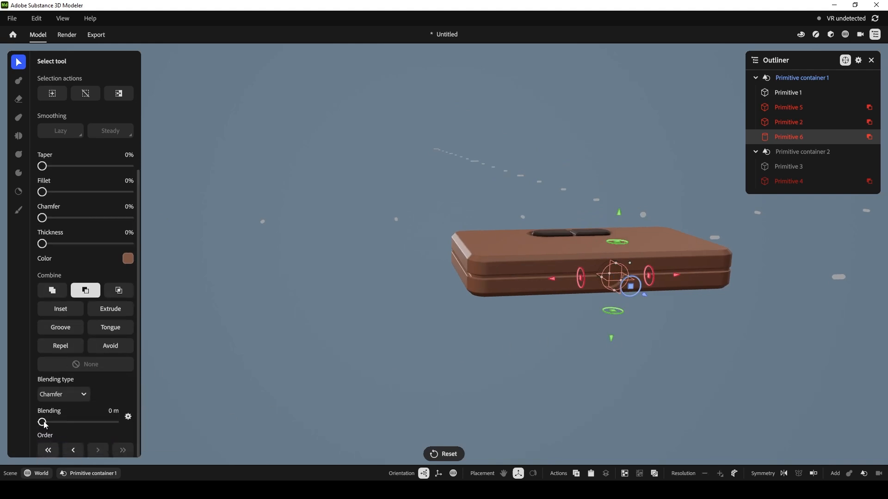
left_click_drag(48, 422, 47, 422)
left_click_drag(630, 263, 623, 269)
Reorder the cylinder cut directly below the slab primitive in Primitive container 1 and deselect it
left_click_drag(796, 134, 789, 102)
left_click_drag(679, 303, 664, 285, "alt")
left_click_drag(664, 326, 633, 340, "alt")
left_click(706, 342)
Examine the slab's side cut, groove and split button from several angles
left_click_drag(707, 342, 612, 267, "alt")
left_click_drag(621, 340, 606, 272, "alt")
left_click_drag(513, 235, 635, 210, "alt")
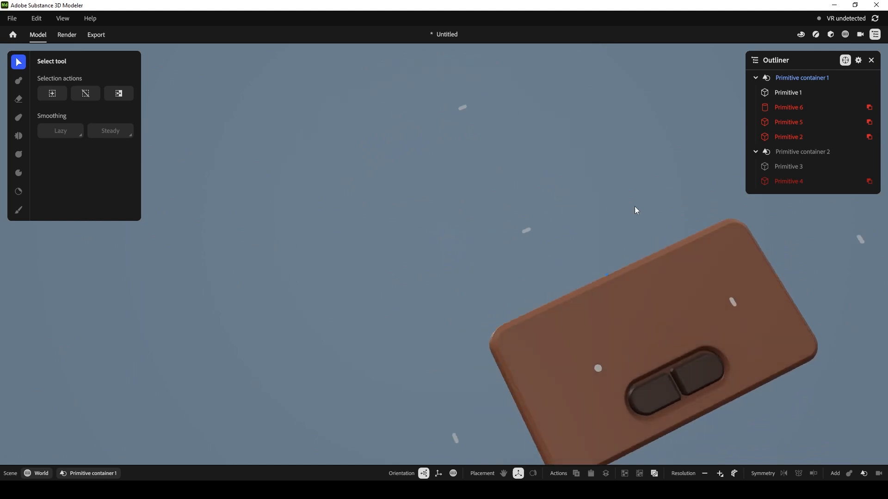
middle_click_drag(640, 232, 508, 134, "alt")
left_click_drag(623, 332, 622, 294, "alt")
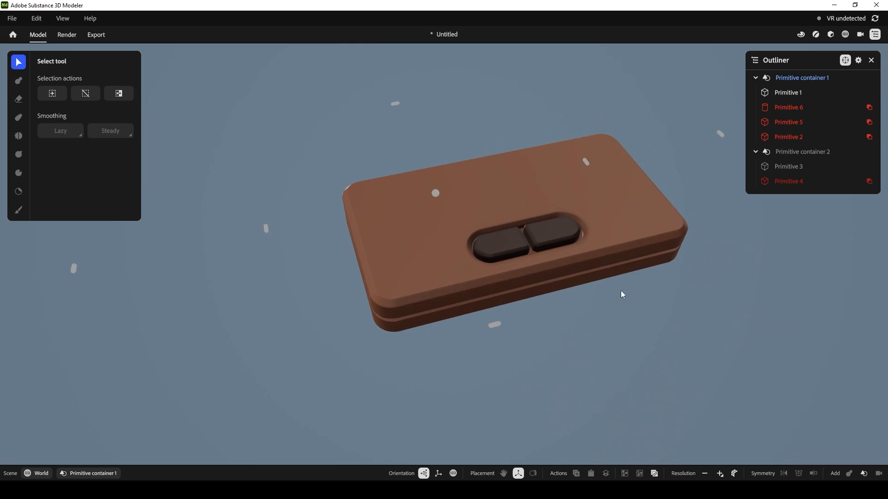
left_click_drag(513, 249, 576, 328, "alt")
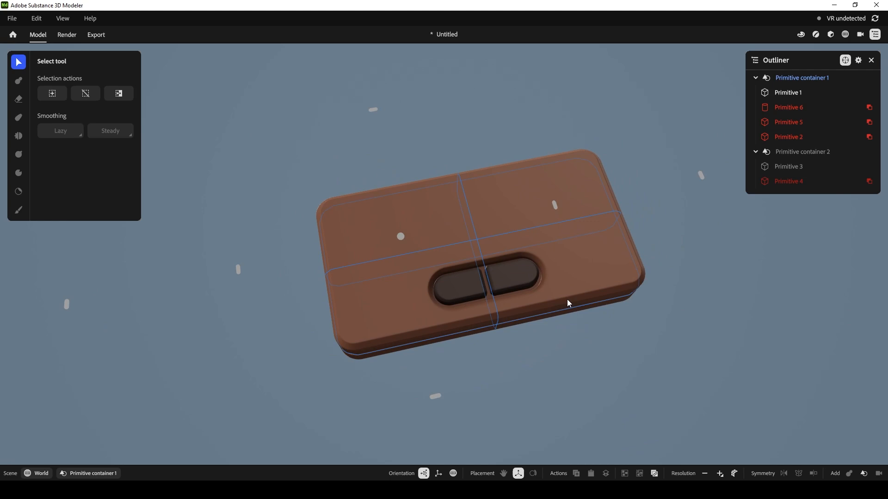
mouse_move(444, 150)
left_mouse_down("alt")
mouse_move(423, 130)
mouse_move(442, 139)
left_mouse_up("alt")
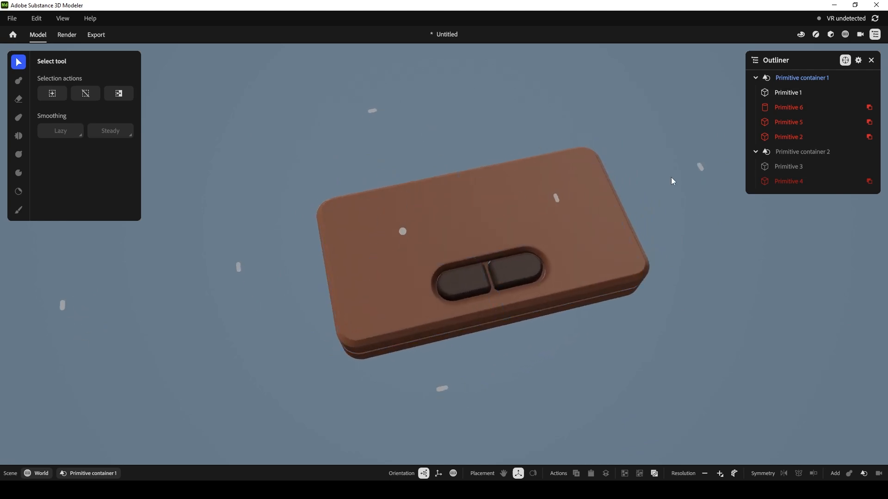
Collapse both primitive containers and add a cube primitive at scene level
left_click(755, 77)
left_click(757, 93)
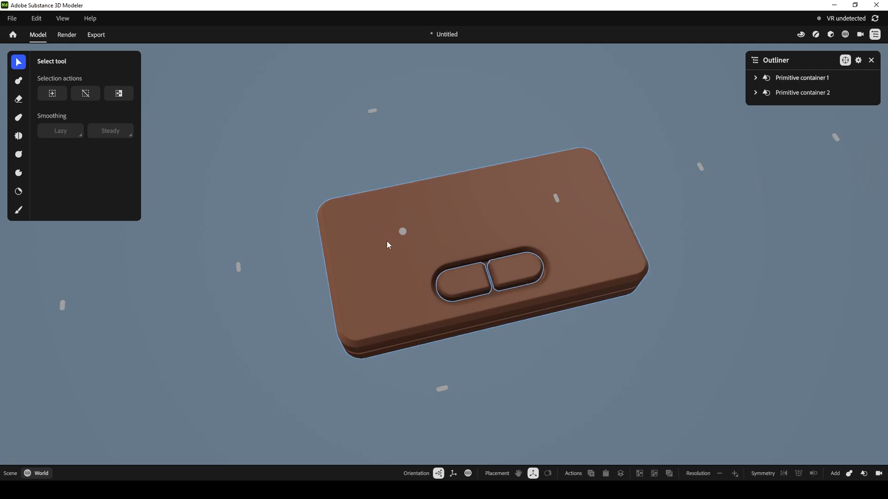
left_click_drag(474, 367, 498, 371, "alt")
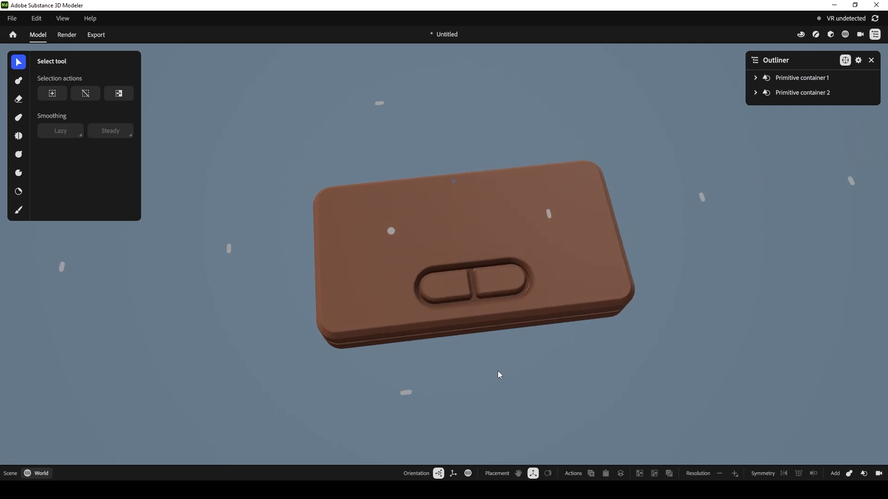
mouse_move(396, 135)
left_mouse_down("alt")
mouse_move(520, 105)
mouse_move(533, 88)
mouse_move(446, 108)
mouse_move(400, 145)
left_mouse_up("alt")
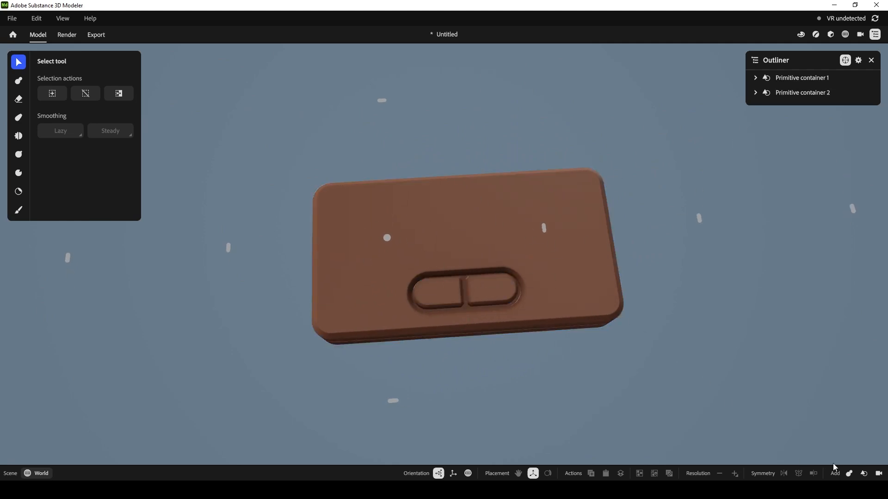
left_click(864, 477)
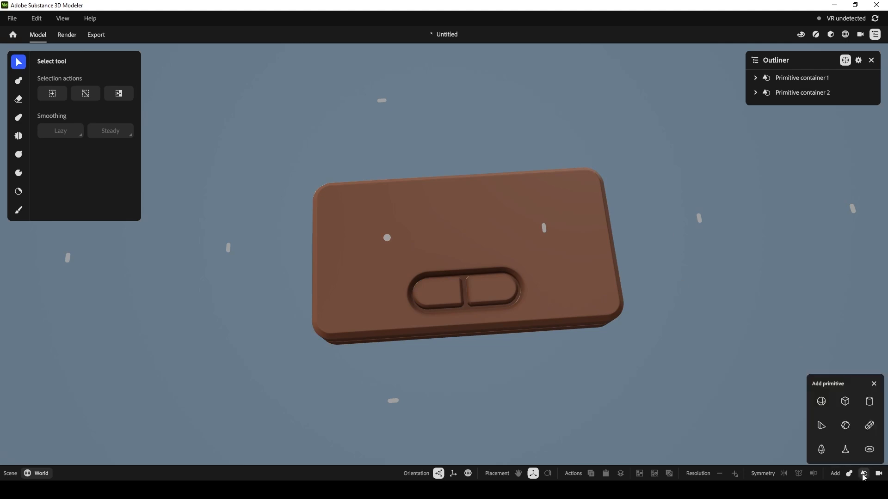
left_click(849, 403)
middle_click_drag(468, 379, 526, 334)
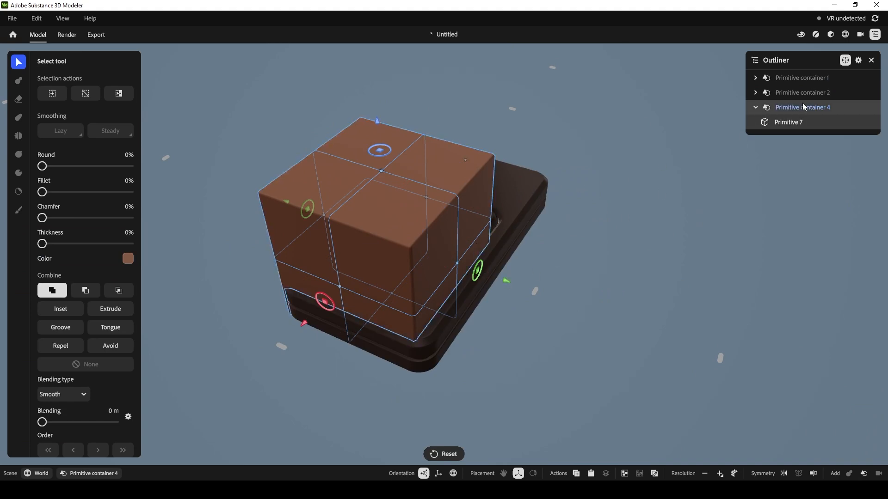
Move the new cube into Primitive container 1 below the existing cuts and select it there
left_click_drag(791, 126, 758, 82)
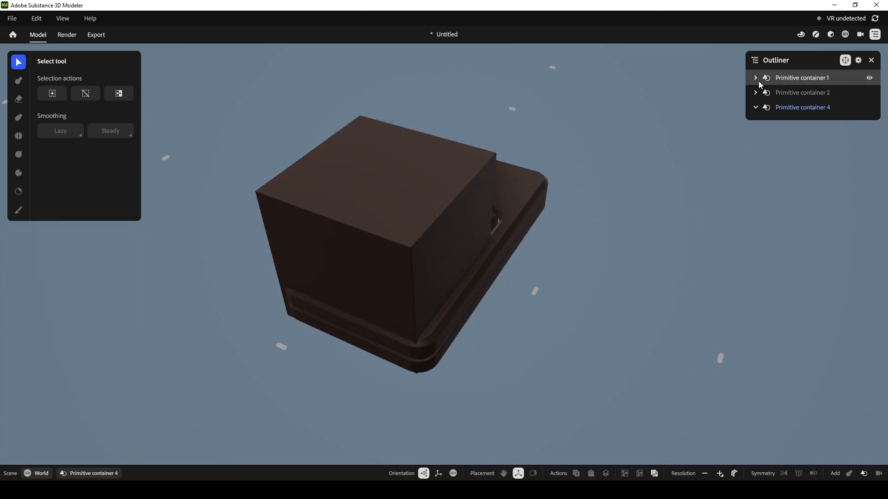
left_click(755, 77)
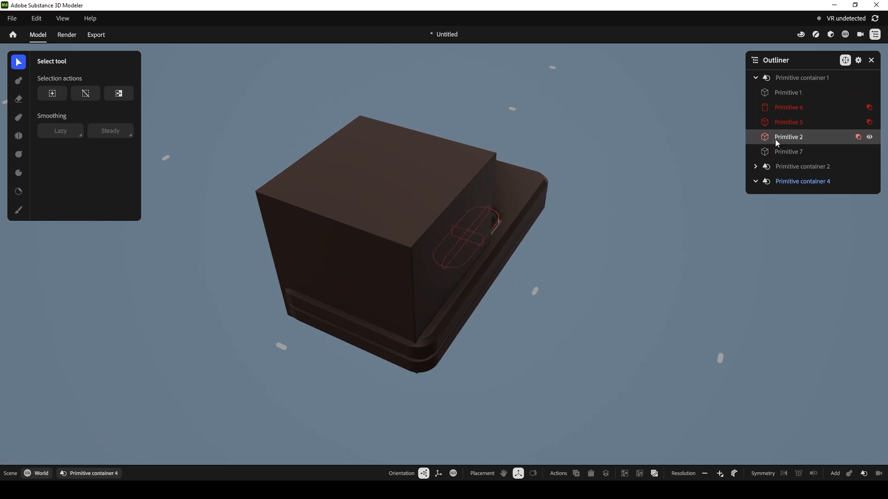
left_click(783, 152)
left_click_drag(553, 291, 590, 259, "alt")
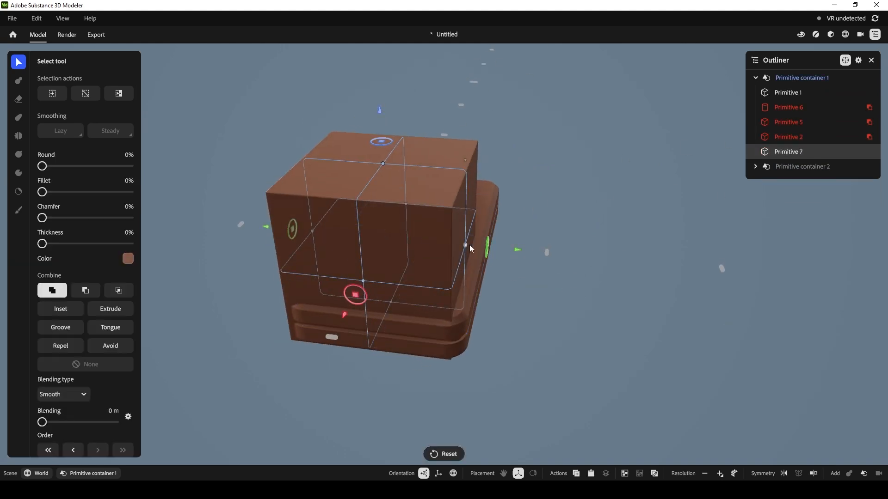
Pull the cube's side faces inward to make it slightly smaller than the slab's end area
left_click_drag(464, 244, 268, 225)
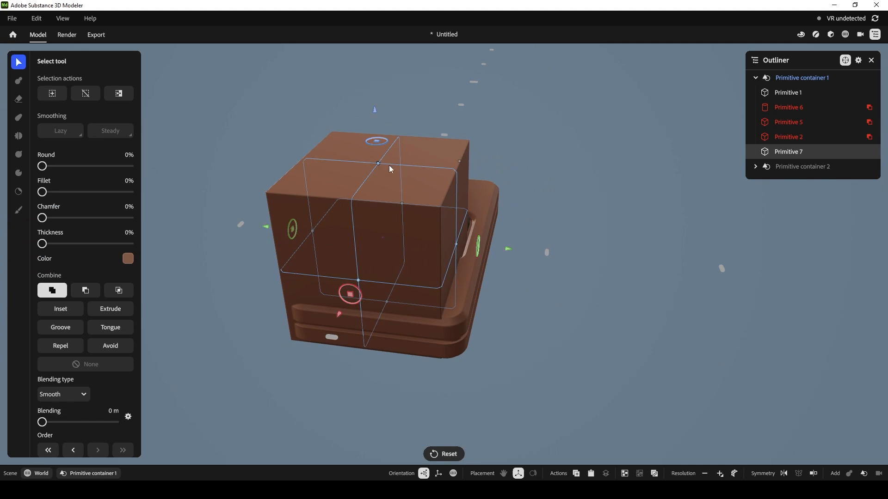
left_click_drag(389, 165, 450, 96, "alt")
left_click_drag(257, 239, 269, 239)
right_click_drag(484, 227, 491, 234)
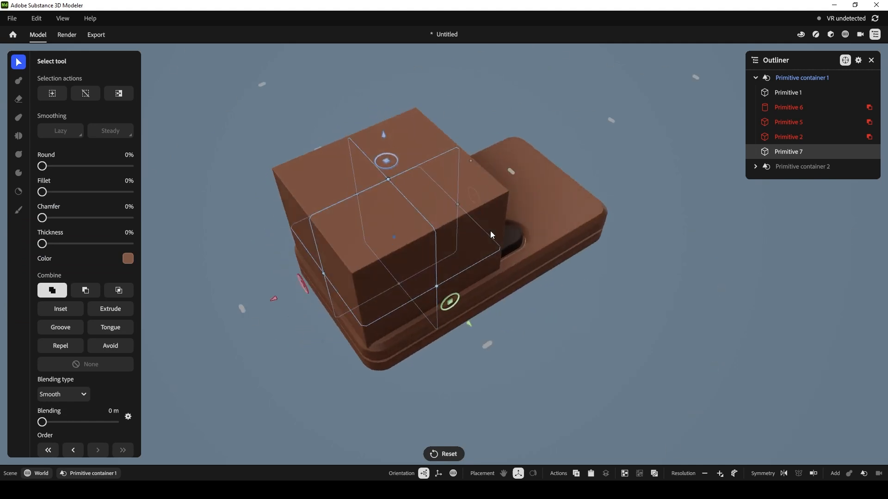
left_click_drag(324, 273, 336, 266)
right_click_drag(597, 114, 520, 92)
Narrow the cube along the slab's length and shorten it across the slab's width to form an upright block
left_click_drag(471, 236, 399, 245)
right_click_drag(229, 191, 277, 177)
left_click_drag(333, 236, 342, 236)
right_click_drag(249, 173, 370, 199)
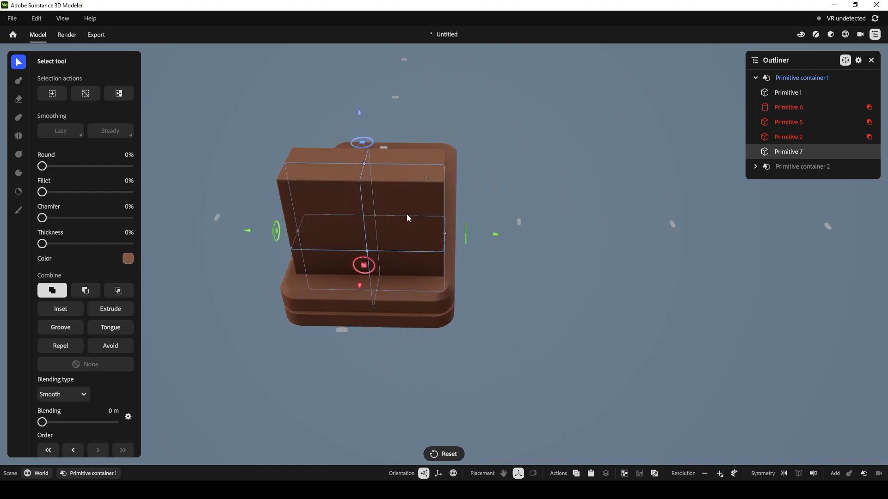
left_click_drag(445, 233, 420, 235)
right_click_drag(248, 214, 312, 242)
left_click_drag(312, 241, 309, 239)
Reduce the block's height and narrow it further into a slim bar protruding from the slab's top beside the split button
left_click_drag(364, 154, 379, 244)
right_click_drag(379, 244, 401, 253)
left_click_drag(406, 235, 399, 244)
right_click_drag(359, 160, 390, 271)
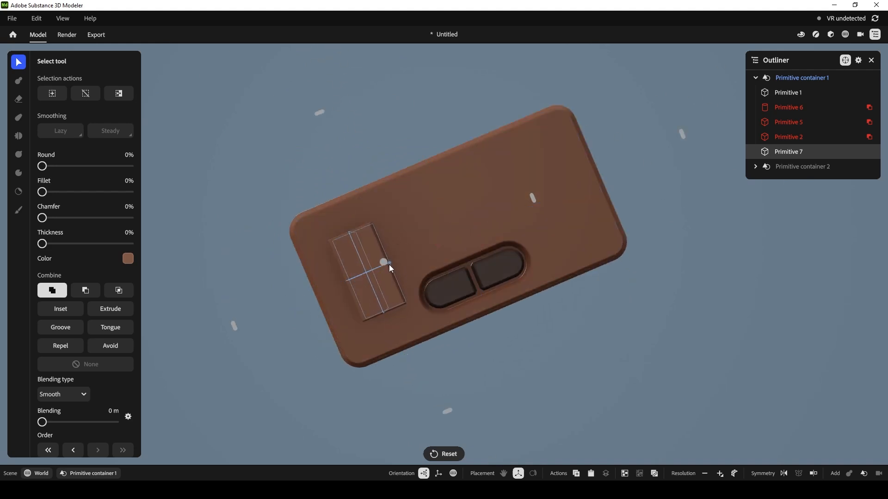
right_click_drag(423, 247, 392, 275)
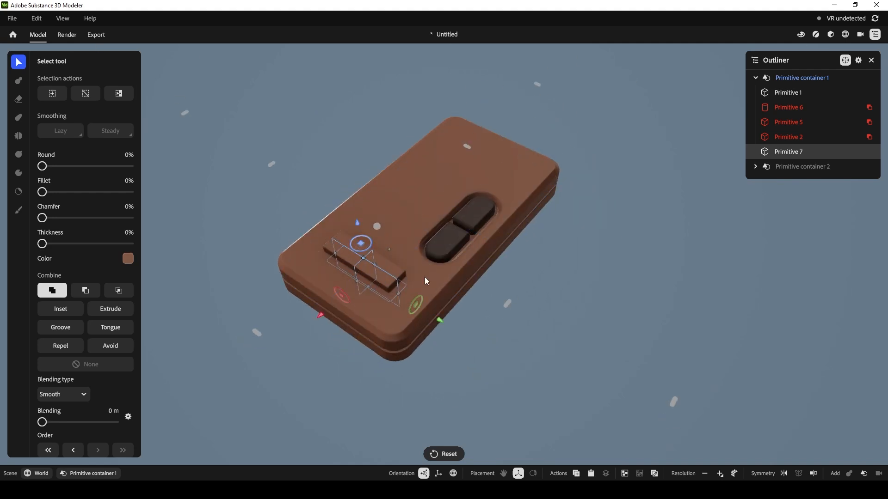
right_click_drag(515, 288, 528, 212)
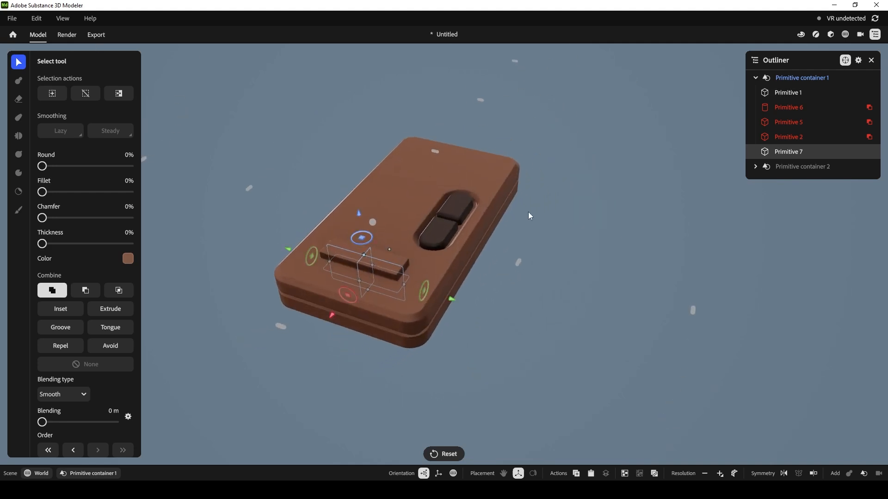
Set the bar to carve into the slab and raise it to make the slot shallower
left_click(85, 290)
right_click_drag(487, 265, 387, 203)
left_click_drag(361, 206, 359, 178)
right_click_drag(326, 126, 268, 171)
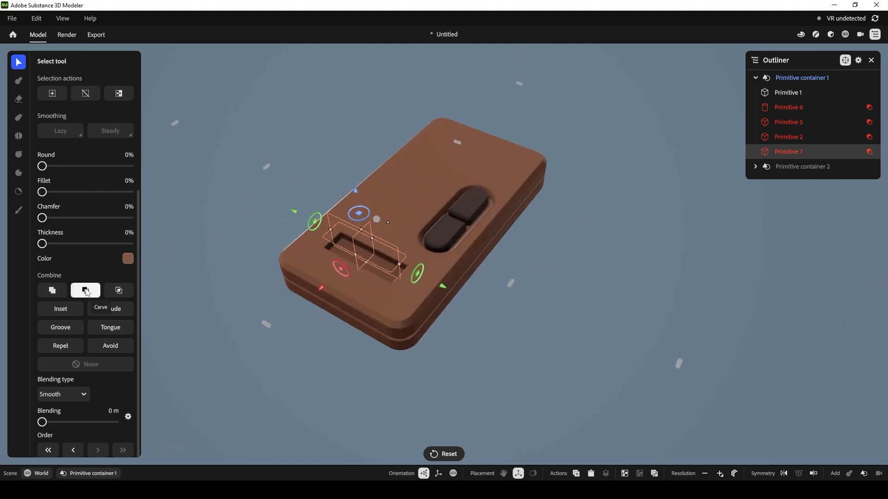
right_click_drag(576, 283, 538, 274)
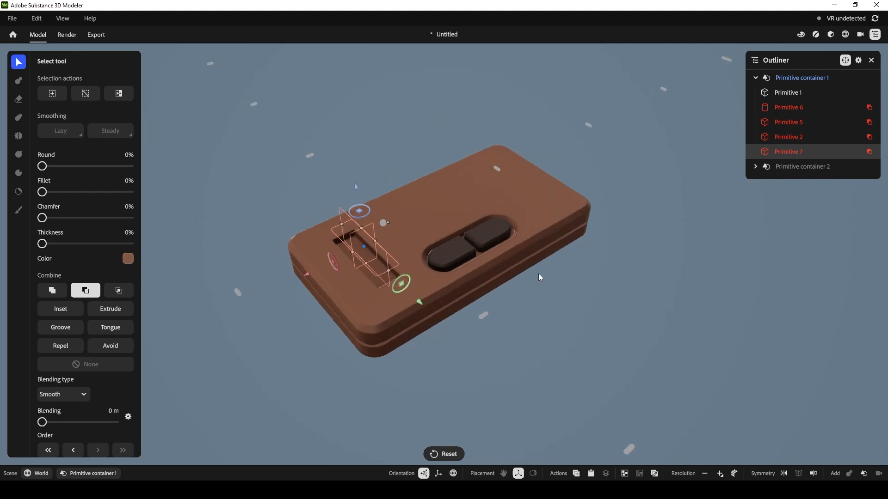
Duplicate the bar cut and rotate the copy 90 degrees to form a cross-shaped recess
key("ctrl+d")
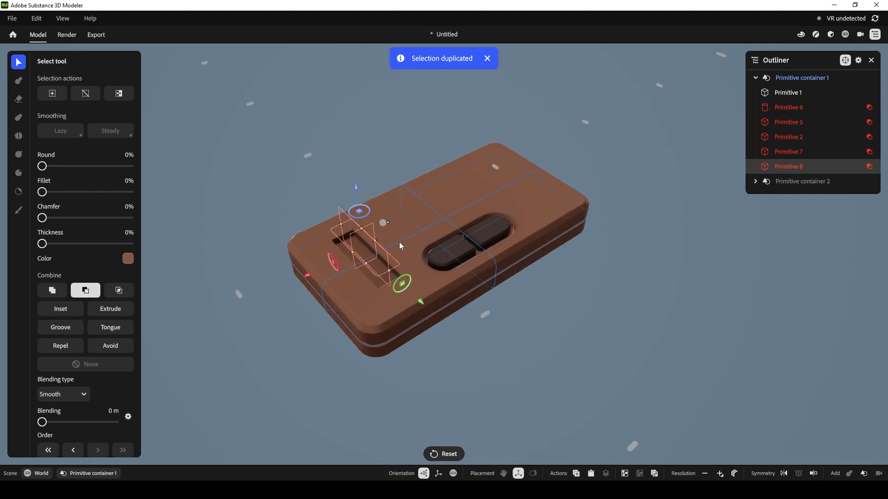
left_click_drag(365, 219, 330, 227)
right_click_drag(506, 323, 481, 307)
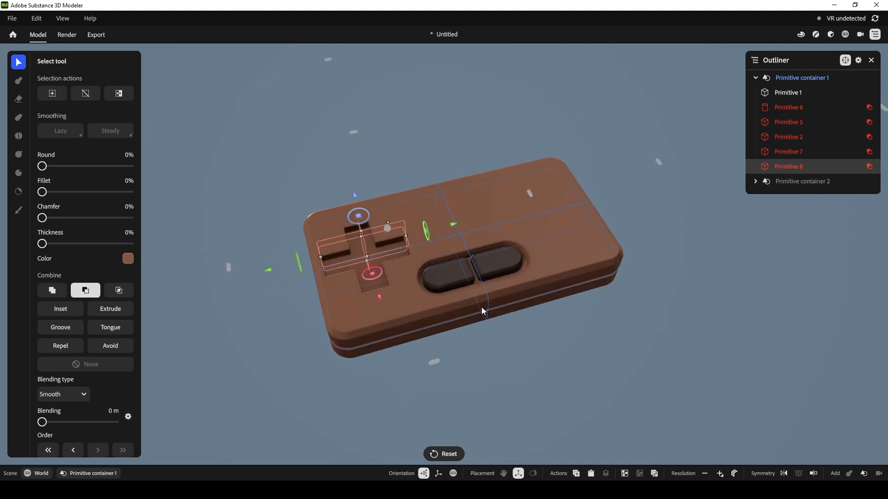
Select both bar cuts and set their blending type to Chamfer with 0.85 mm blending
left_click(782, 153)
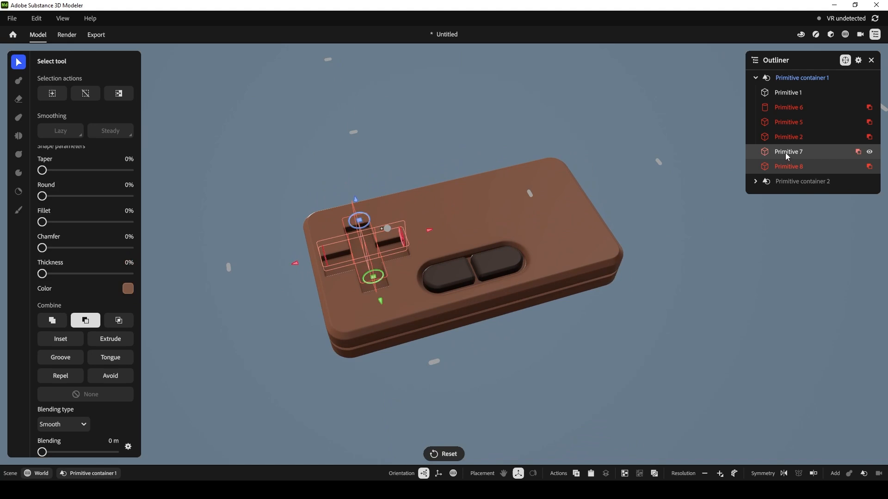
left_click(788, 168, "shift")
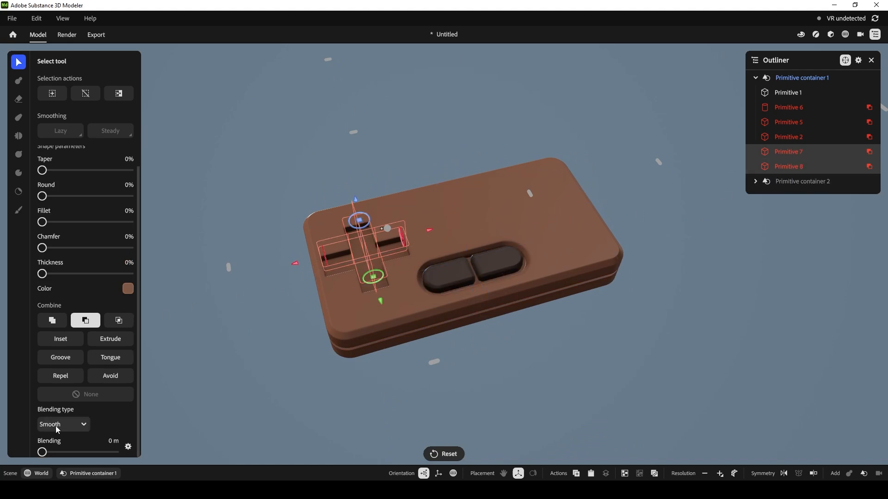
left_click(71, 426)
left_click(64, 456)
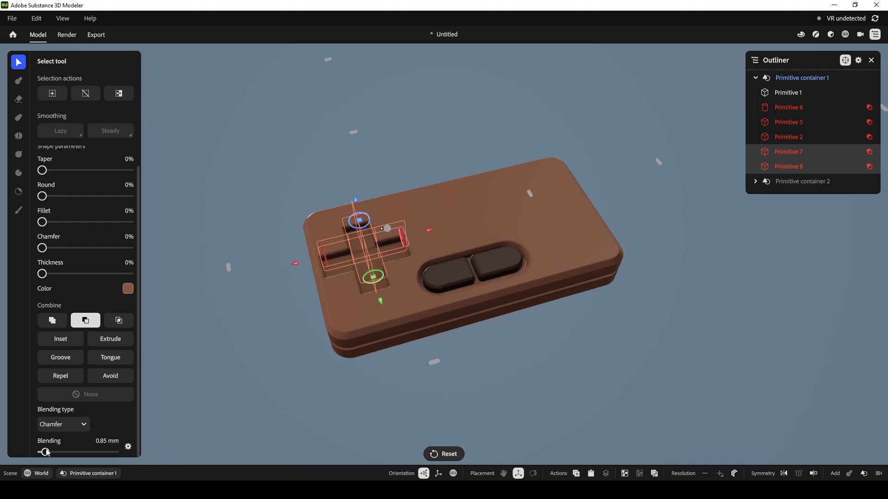
left_click_drag(43, 449, 46, 452)
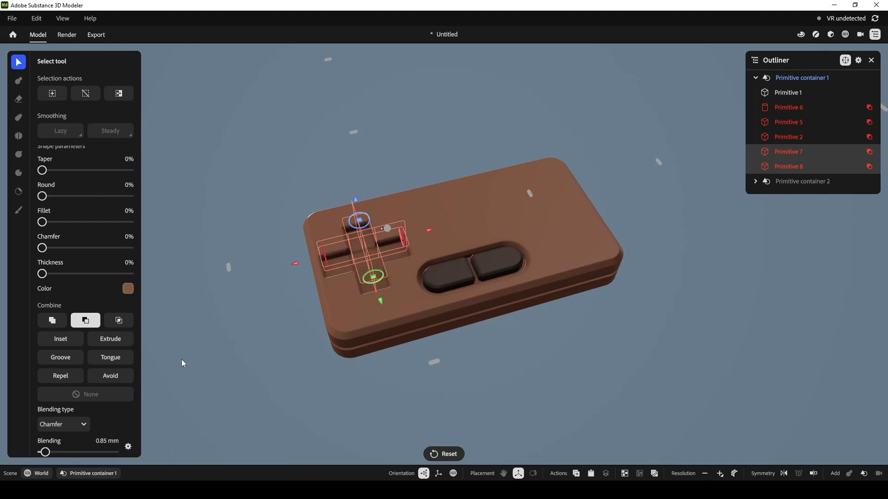
Shift the cross-shaped recess slightly toward the slab's centre, deselect it and check the result
left_click_drag(430, 230, 433, 231)
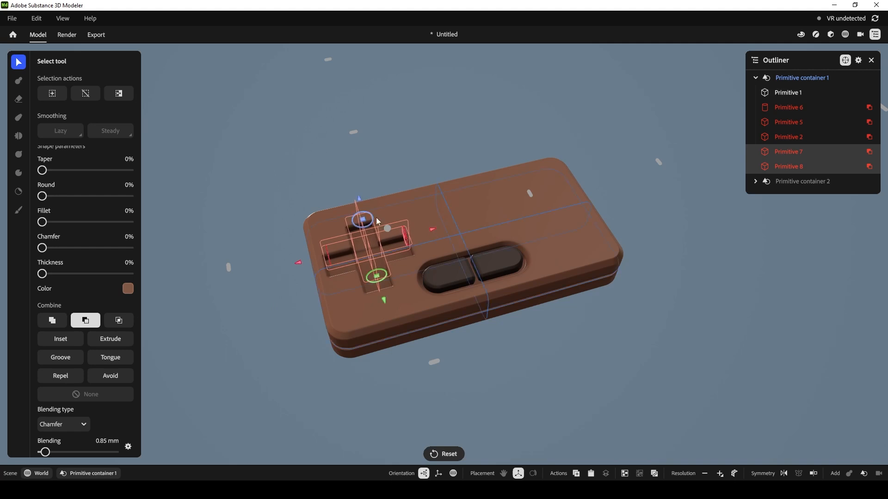
left_click(291, 193)
left_click_drag(296, 180, 298, 158, "alt")
left_click_drag(388, 265, 434, 265, "alt")
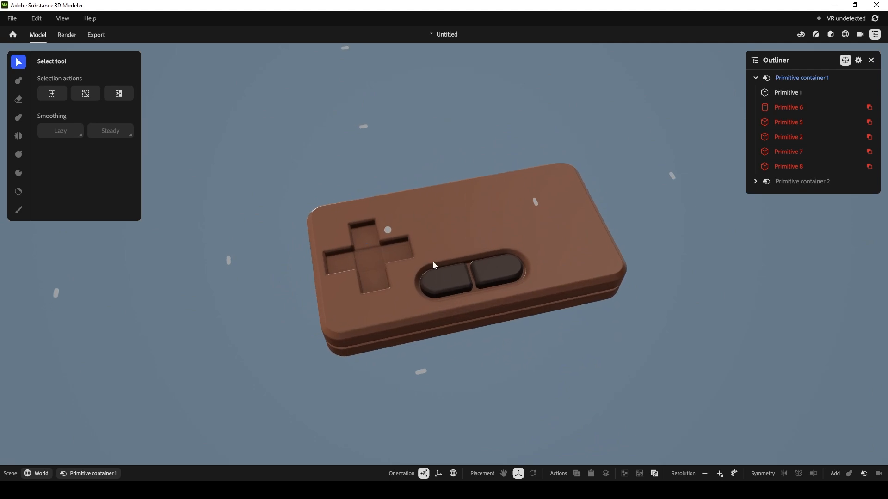
Collapse Primitive container 1 and add another cube primitive in its own new container
left_click(803, 166)
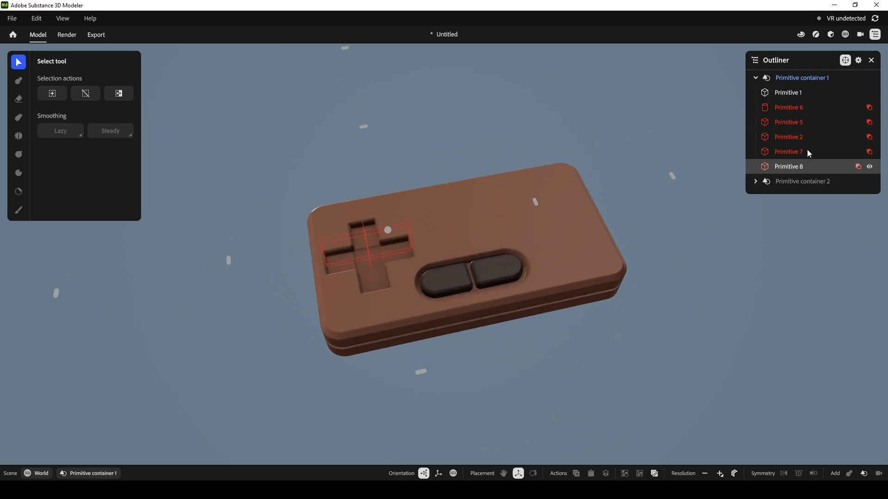
left_click(756, 78)
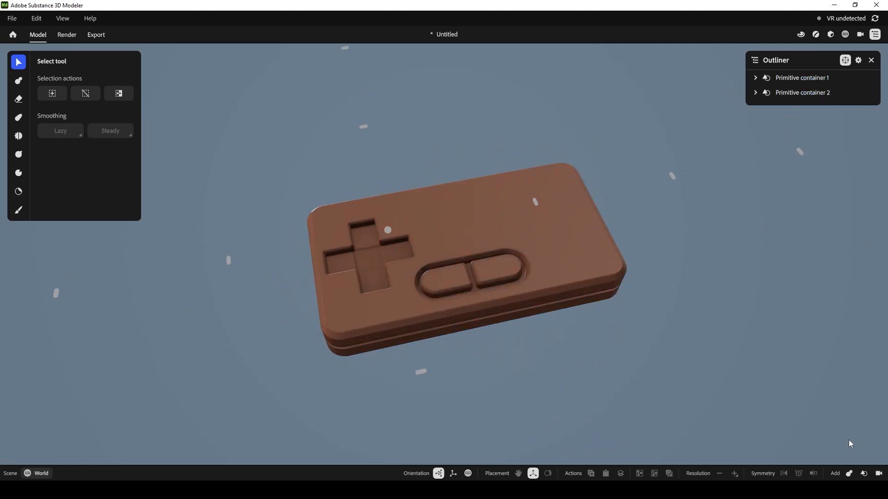
left_click(864, 474)
left_click(844, 402)
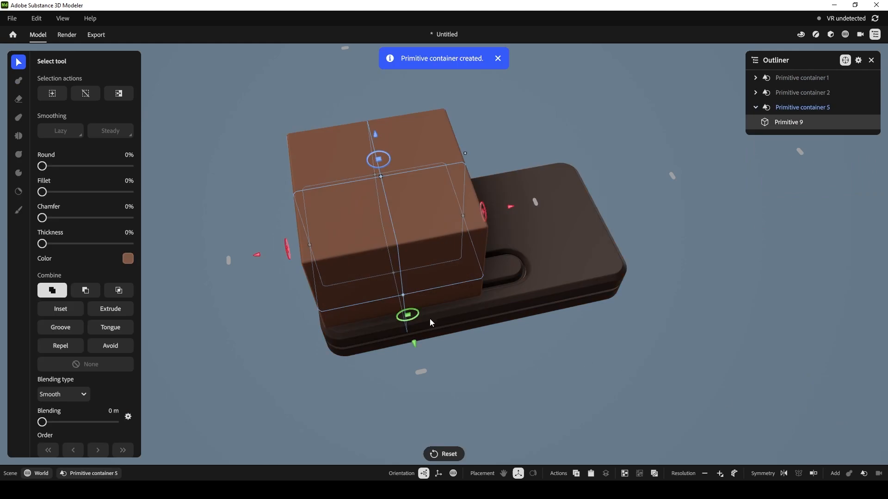
Scale the new cube down into a slim bar and fit it into one arm of the cross-shaped recess
left_click_drag(333, 269, 365, 249)
left_click_drag(583, 115, 499, 148, "alt")
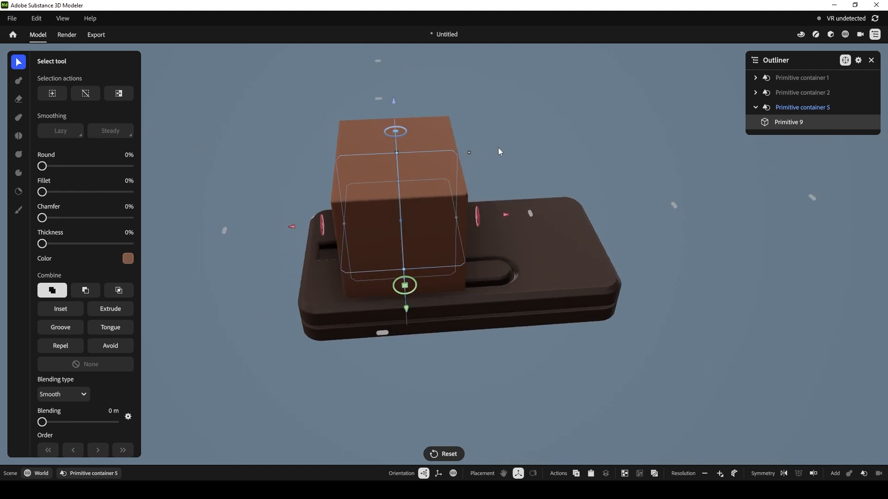
left_click_drag(455, 217, 367, 232)
left_click_drag(258, 202, 370, 232, "alt")
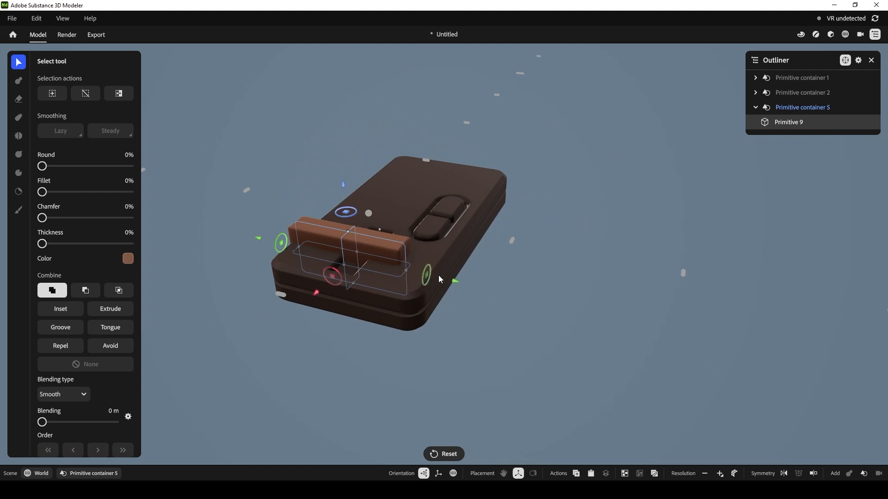
left_click_drag(439, 276, 414, 239, "alt")
left_click_drag(287, 264, 330, 255)
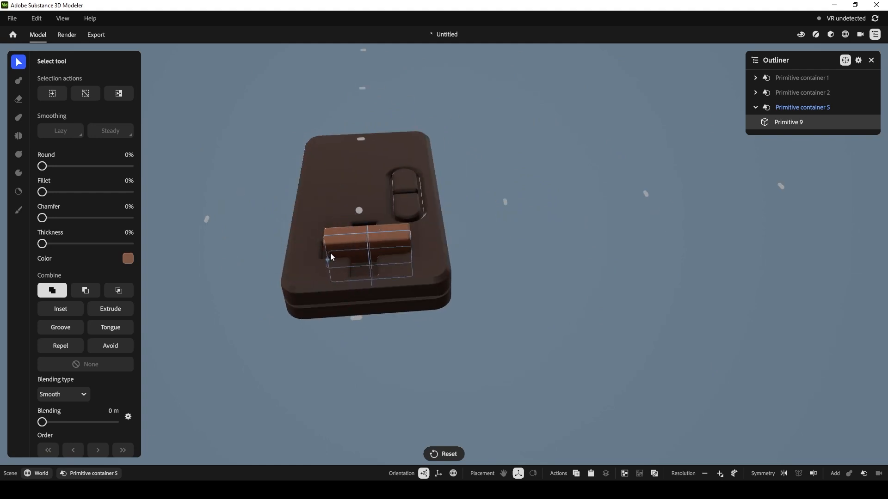
left_click_drag(403, 254, 358, 264, "alt")
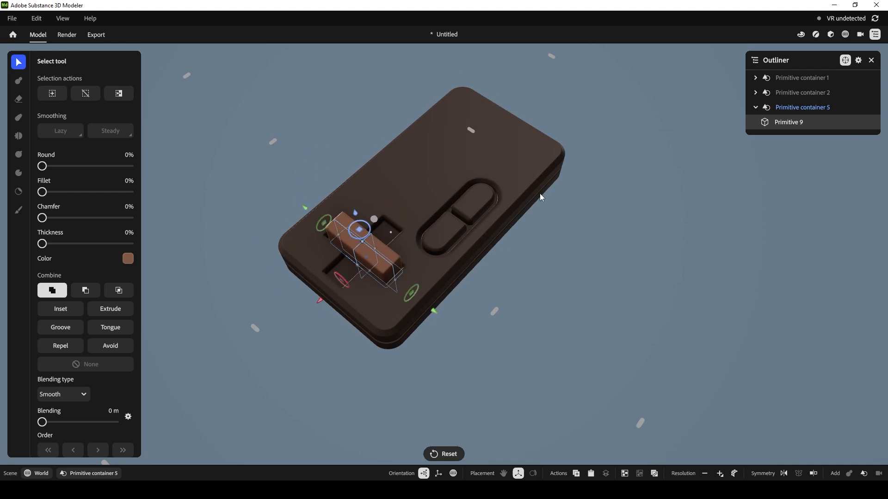
left_click_drag(540, 194, 378, 250, "alt")
left_click_drag(337, 170, 350, 138, "alt")
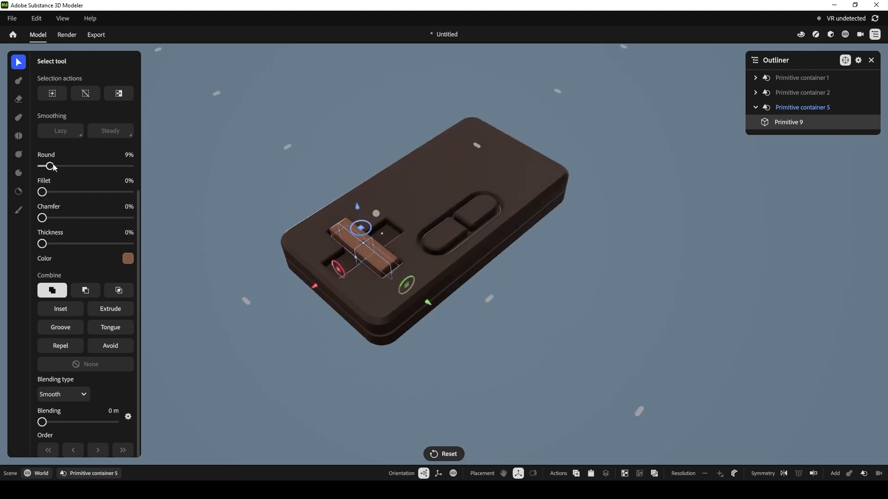
Give the bar an 18% chamfer and increase its resolution
left_click_drag(202, 133, 184, 147, "alt")
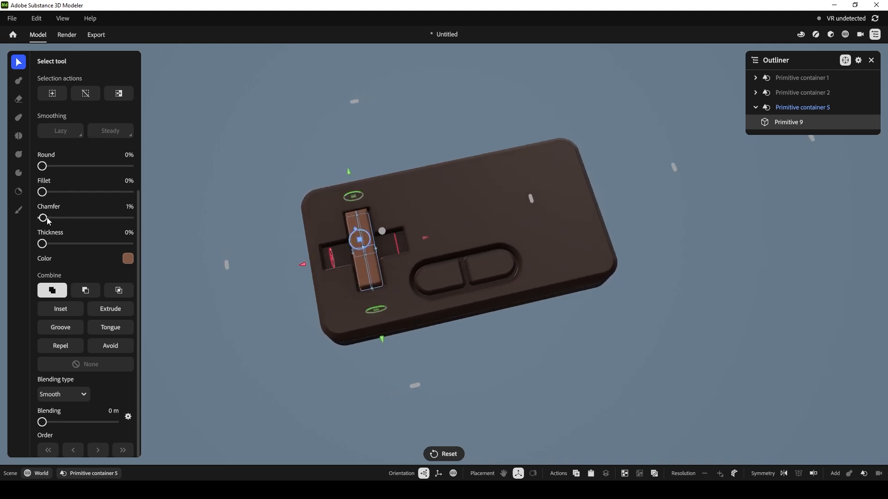
left_click_drag(398, 345, 482, 318, "alt")
left_click(482, 318)
left_click_drag(383, 294, 415, 283, "alt")
left_click(379, 247)
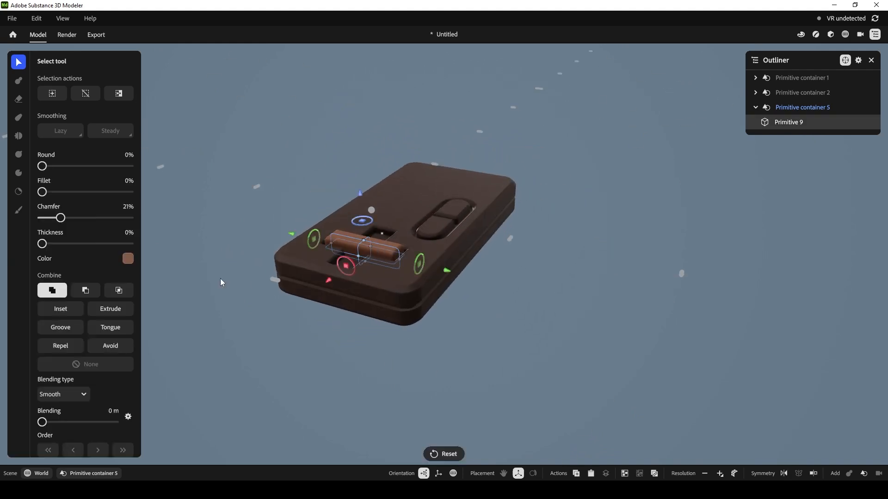
left_click_drag(71, 221, 57, 218)
left_click(720, 473)
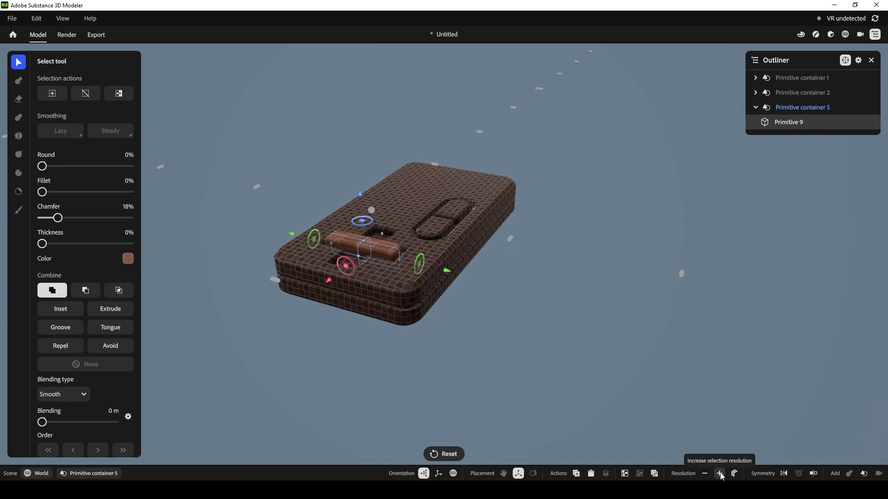
left_click_drag(620, 322, 594, 344, "alt")
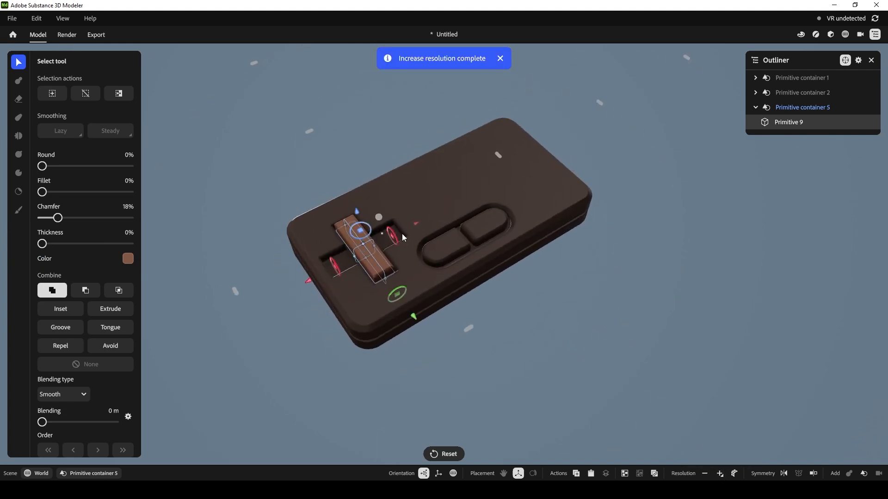
Duplicate the bar, rotate the copy 90 degrees to form a cross-shaped button in the recess, and inspect both bars together
key("ctrl+d")
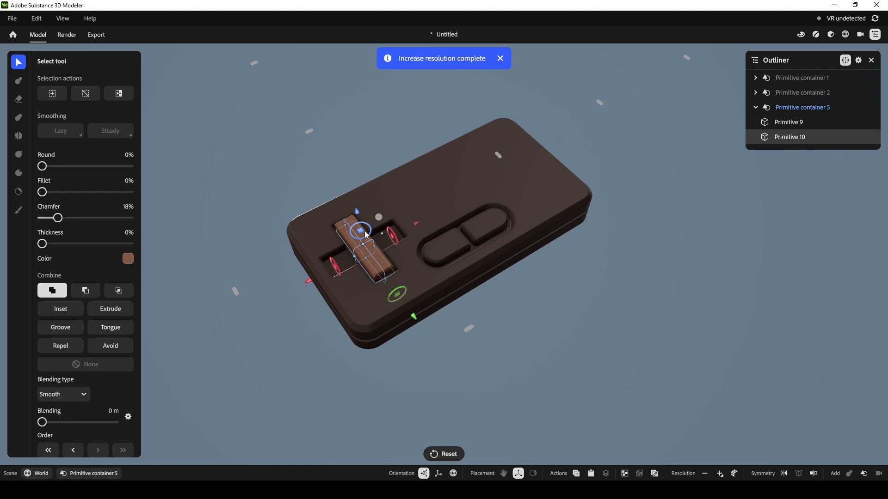
mouse_move(364, 237)
left_mouse_down()
mouse_move(336, 240)
mouse_move(358, 239)
left_mouse_up()
left_click(525, 341)
mouse_move(525, 341)
left_mouse_down("alt")
mouse_move(496, 342)
mouse_move(514, 344)
left_mouse_up("alt")
left_click(783, 126)
left_click(782, 138, "shift")
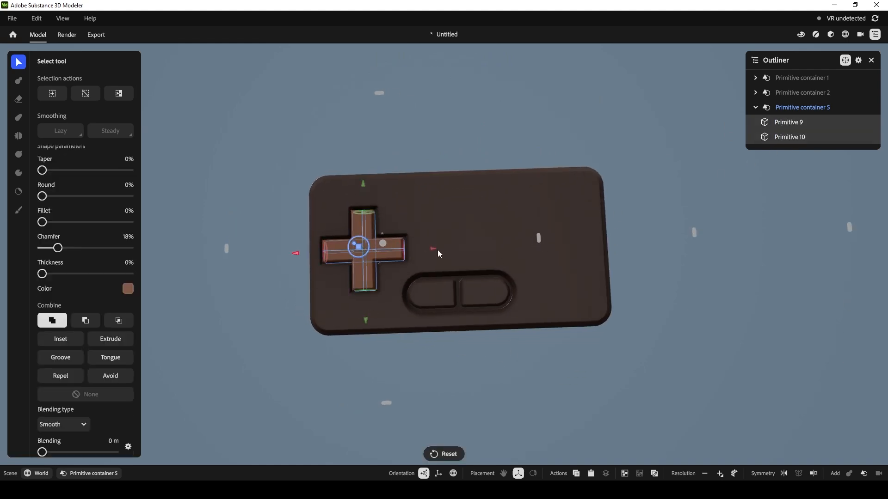
left_click(431, 215)
left_click_drag(472, 279, 487, 290, "alt")
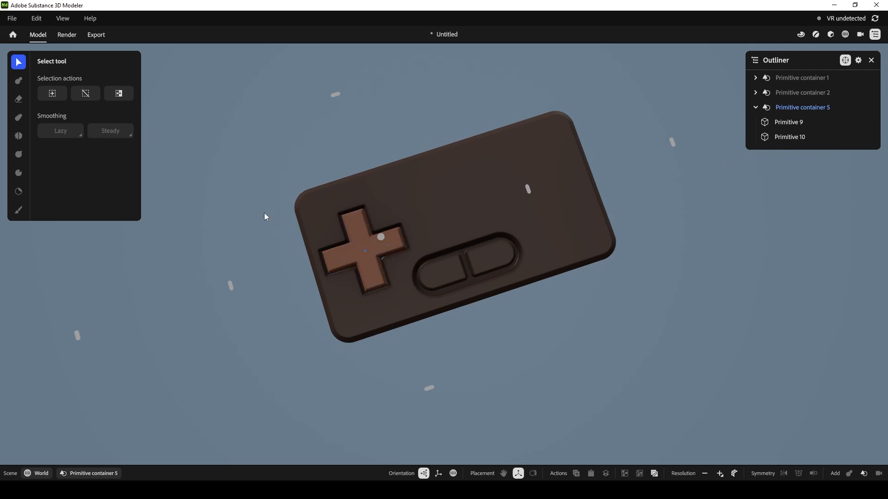
left_click_drag(265, 214, 344, 232, "alt")
left_click_drag(490, 304, 366, 252, "alt")
left_click(792, 123)
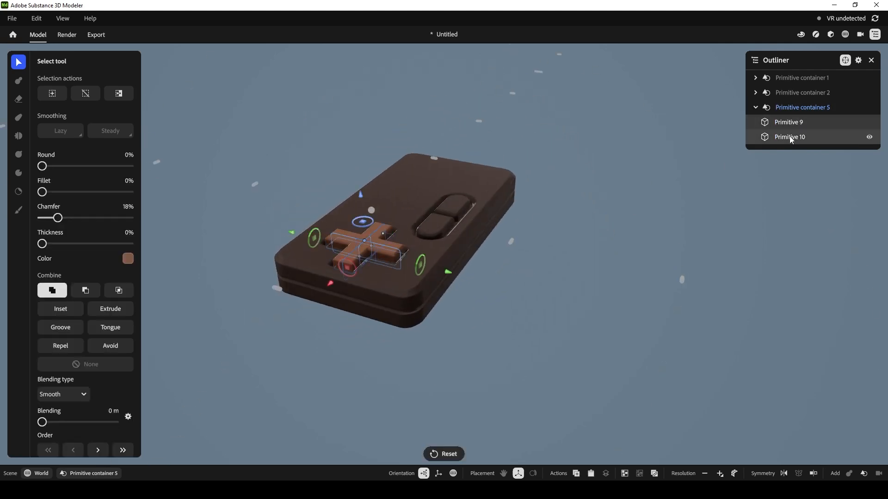
left_click(763, 193)
left_click(790, 122)
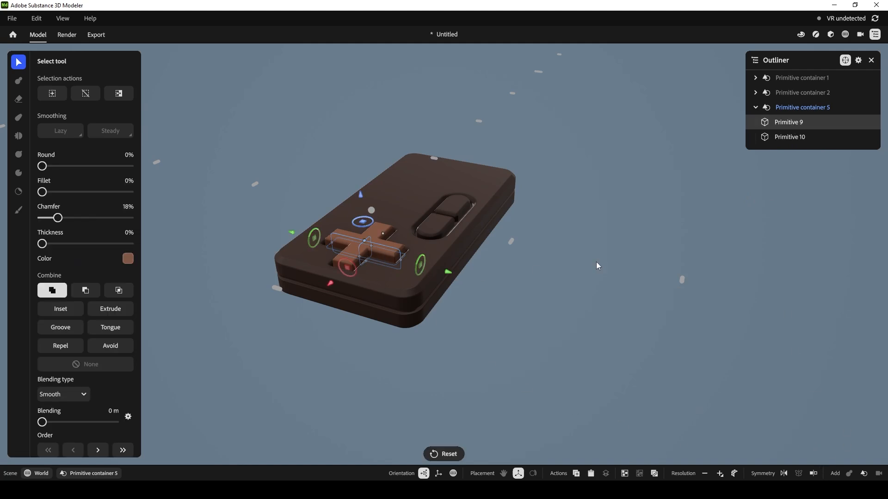
left_click(860, 473)
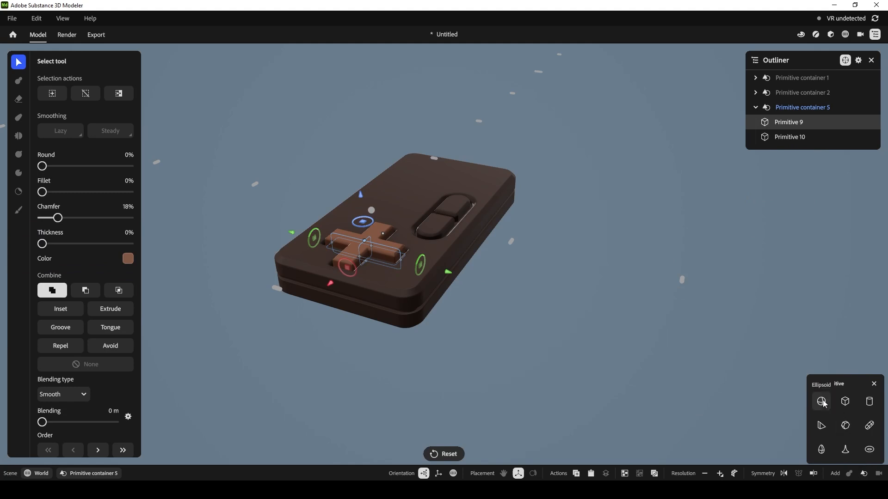
left_click(822, 426)
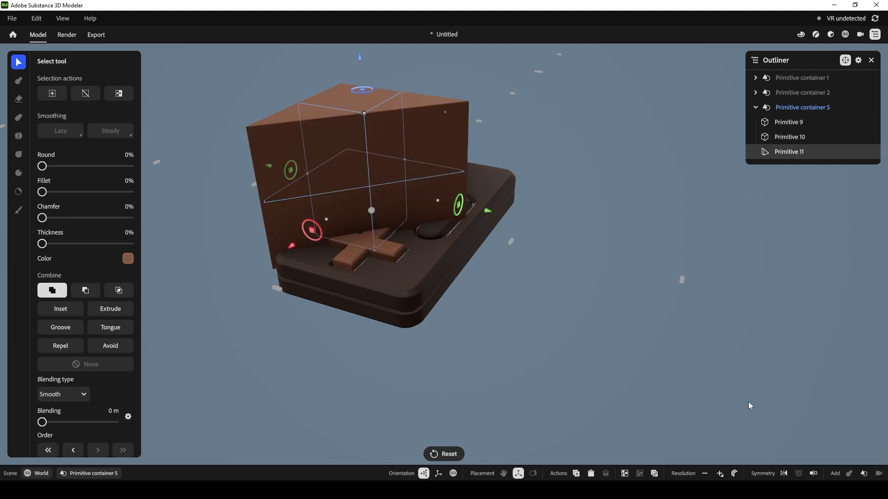
right_click_drag(590, 184, 549, 231)
key("ctrl+z")
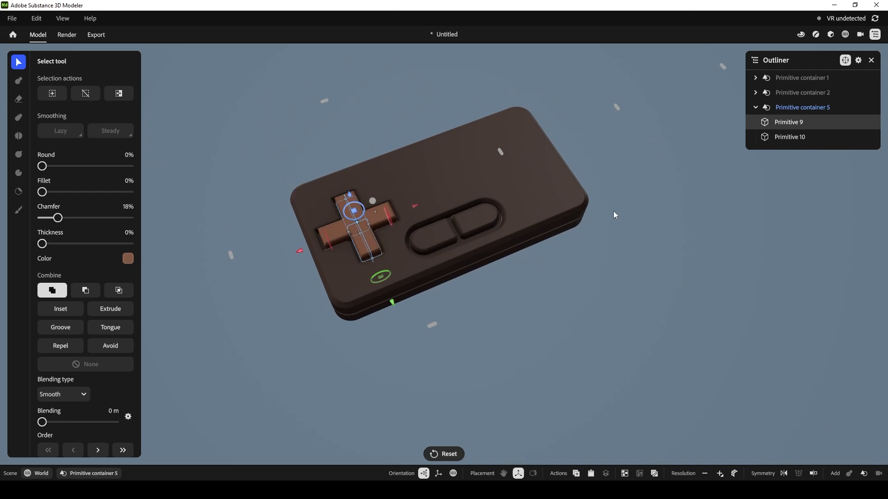
Try to make a pyramid-shaped marker from a new cube primitive with 82% taper, reorienting it above the cross button
left_click(863, 474)
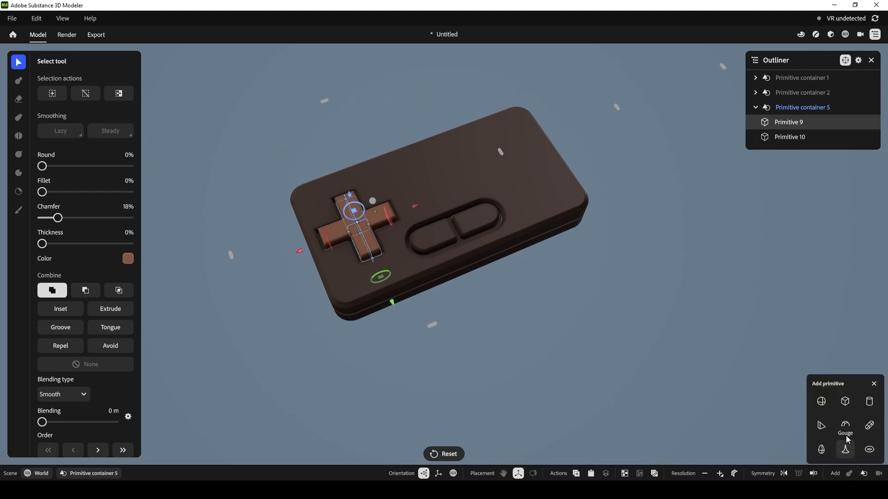
left_click(846, 402)
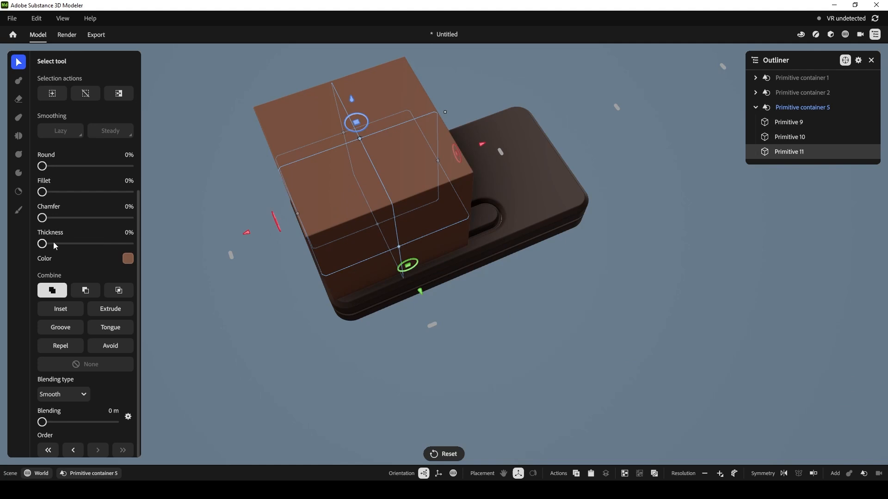
scroll(135, 194, "up", 2)
left_click_drag(43, 192, 114, 200)
left_click_drag(529, 320, 604, 257, "alt")
left_click_drag(370, 212, 343, 209)
left_click_drag(523, 193, 487, 198, "alt")
left_click_drag(405, 202, 406, 206)
left_click_drag(476, 191, 511, 135, "alt")
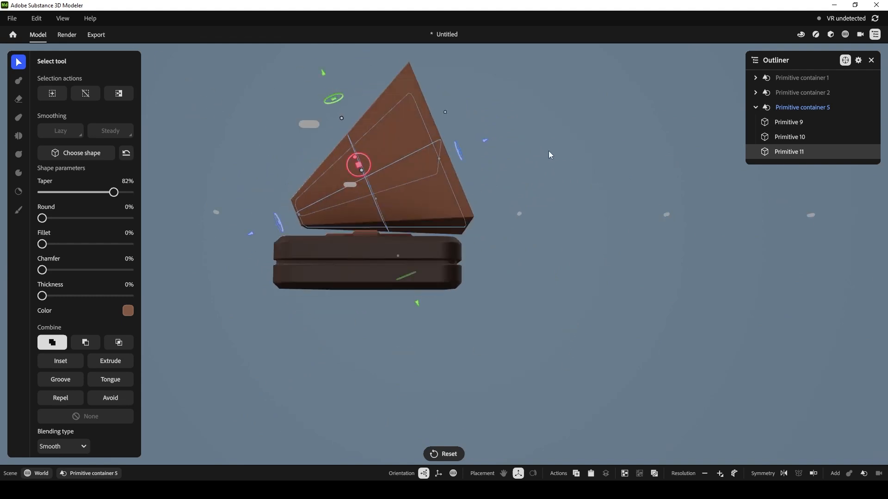
Undo the tapered cube's changes and its addition
key("ctrl+z")
key("ctrl+z")
key("ctrl+z")
left_click_drag(579, 187, 377, 239, "alt")
key("ctrl+z")
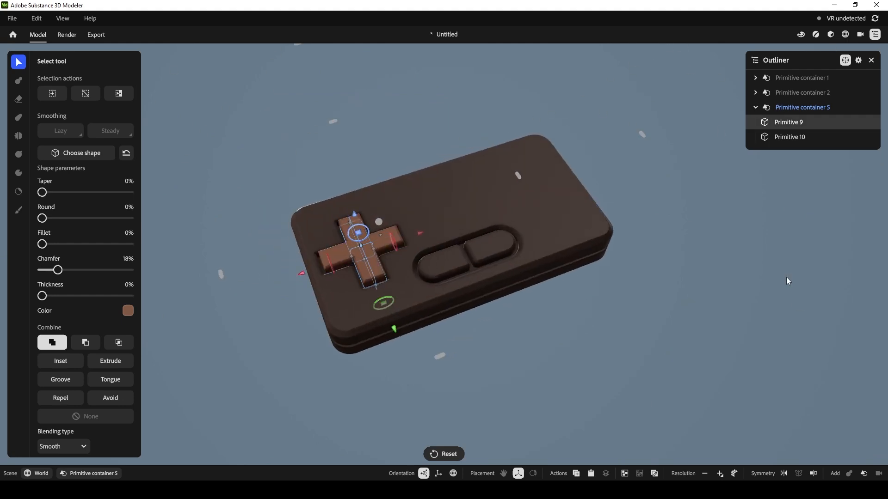
Add a triangular wedge primitive to the cross button's container and scale it down to about the width of a cross arm
left_click(863, 474)
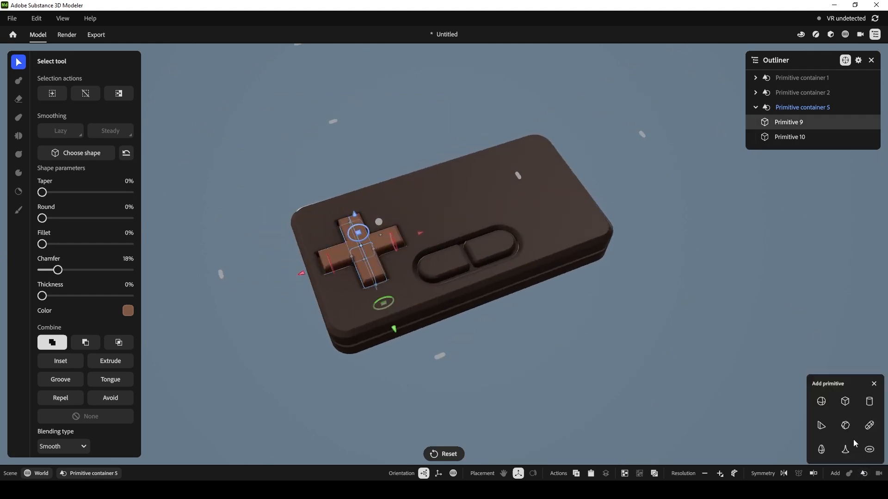
left_click(821, 426)
left_click_drag(547, 350, 491, 303, "alt")
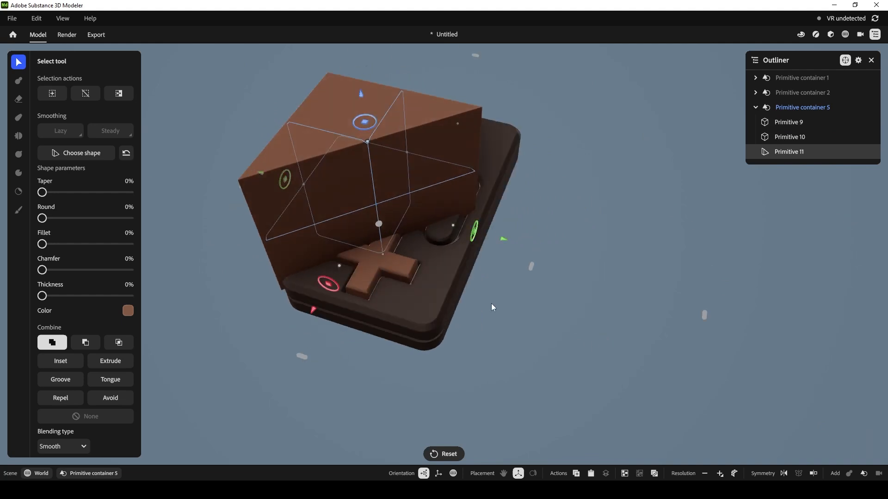
left_click_drag(375, 202, 571, 240, "alt")
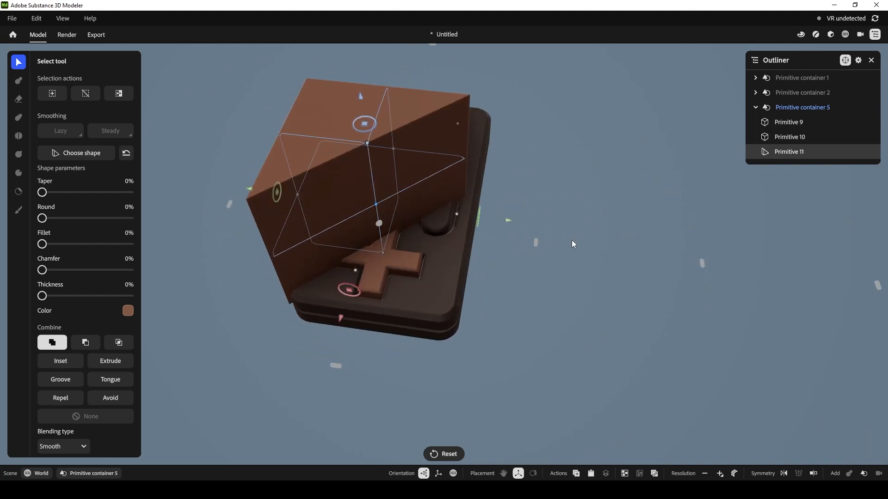
left_click_drag(478, 130, 392, 189)
left_click_drag(564, 150, 483, 217, "alt")
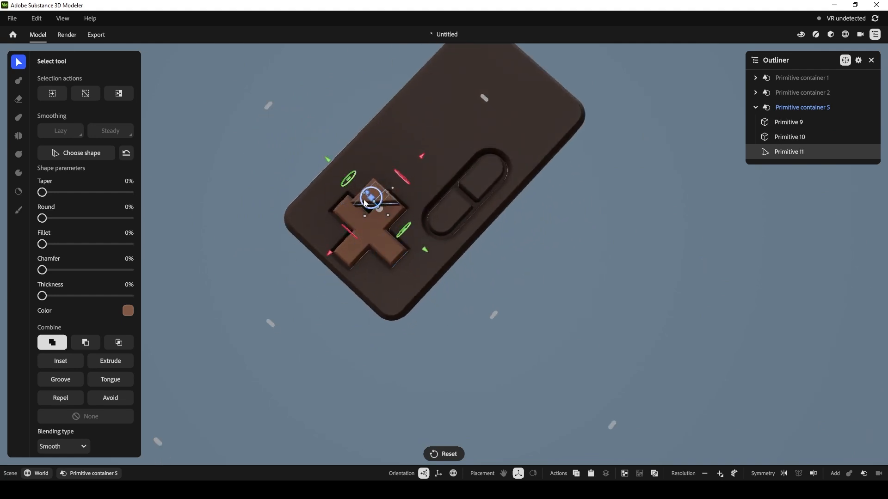
Rotate the triangular wedge to line up with the cross arms and move it onto the end of one arm, pointing outward
left_click(260, 154)
left_click(375, 195)
left_click_drag(370, 205, 380, 206)
key("ctrl+z")
right_click_drag(463, 238, 375, 185)
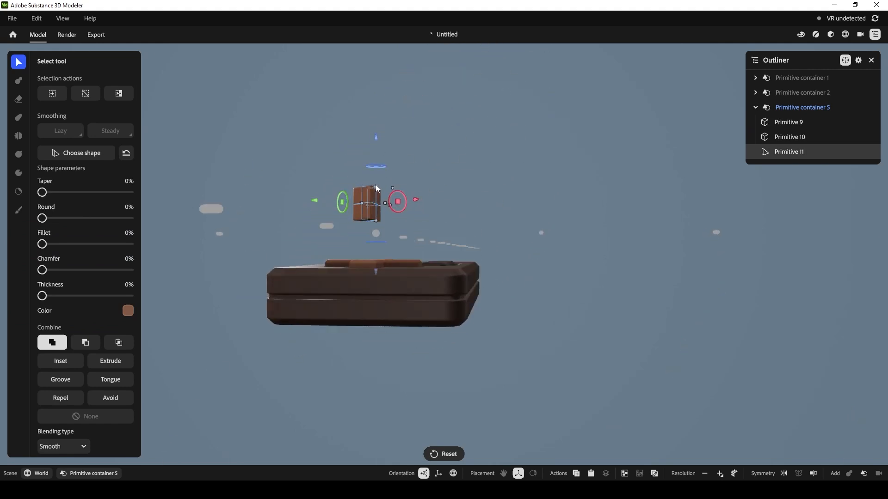
right_click_drag(376, 137, 372, 158)
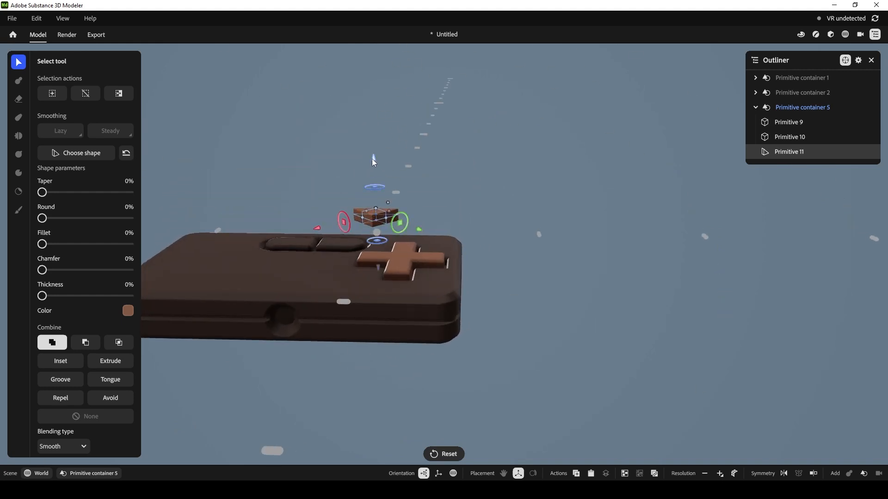
right_click_drag(379, 204, 410, 270)
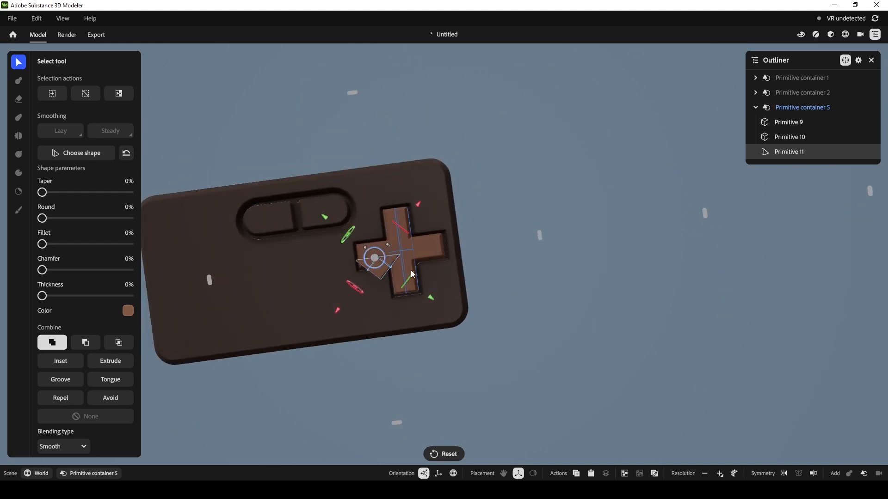
left_click_drag(431, 298, 459, 313)
right_click_drag(488, 277, 379, 231)
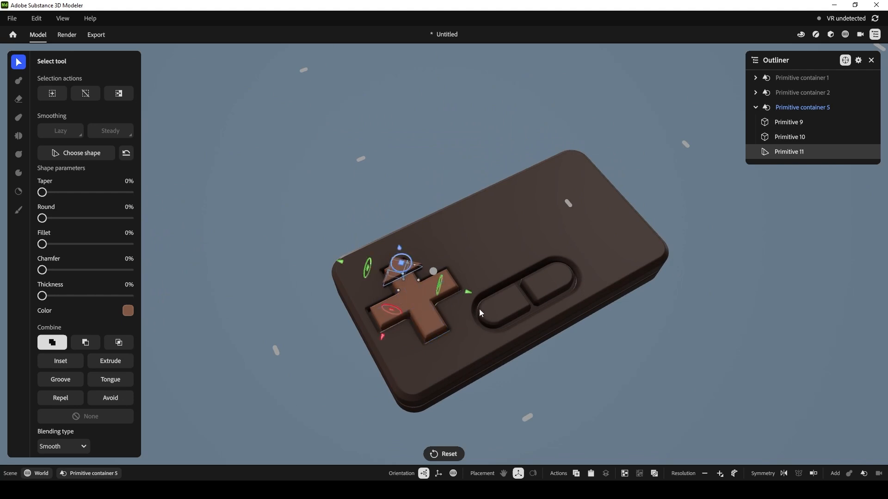
Shrink the triangular wedge until it fits within the width of the cross arm
scroll(794, 365, "up", 5)
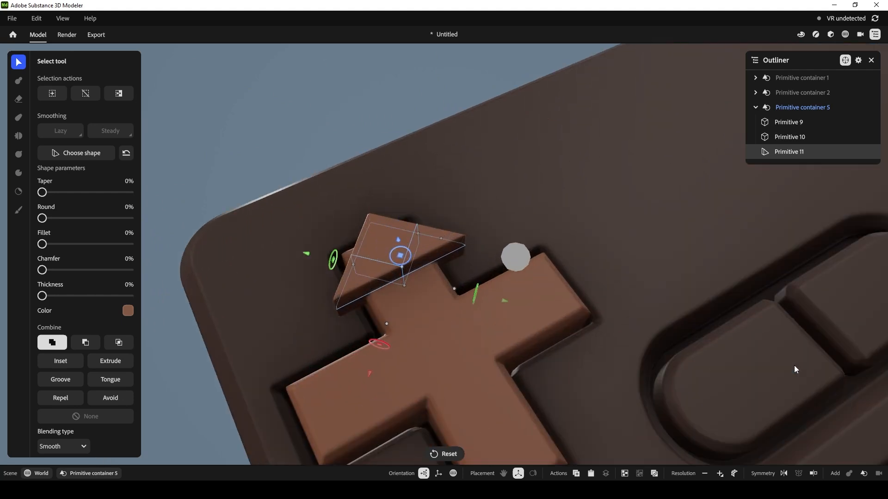
left_click_drag(337, 103, 336, 123, "alt")
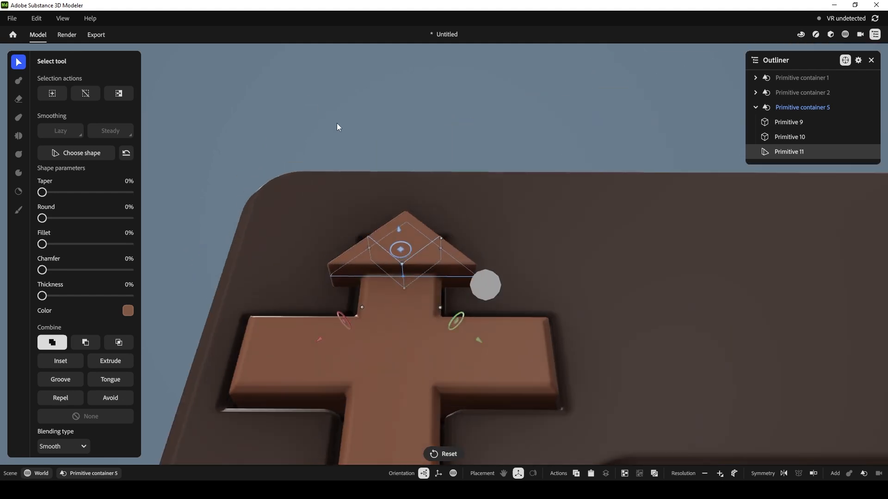
left_click_drag(441, 240, 424, 254)
left_click_drag(413, 167, 452, 174, "alt")
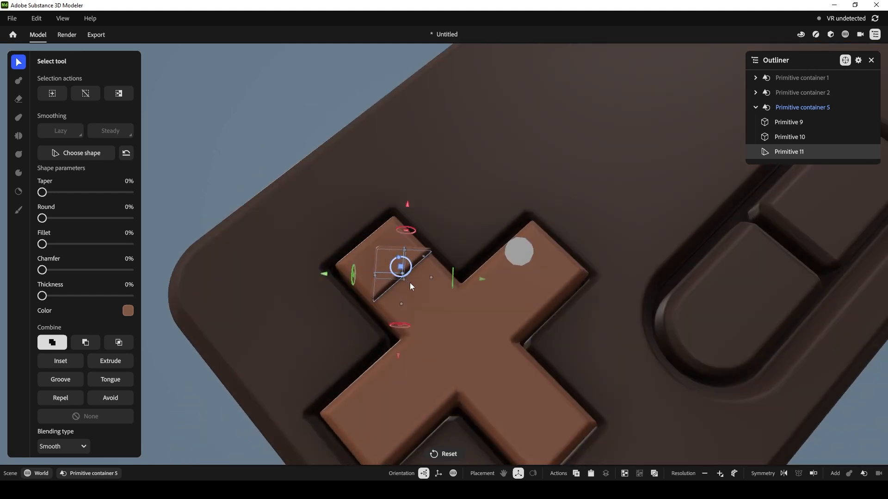
Scale the triangular wedge down a little more so it leaves a margin inside the cross arm
left_click_drag(432, 276, 487, 298)
key("ctrl+z")
left_click_drag(404, 281, 409, 288)
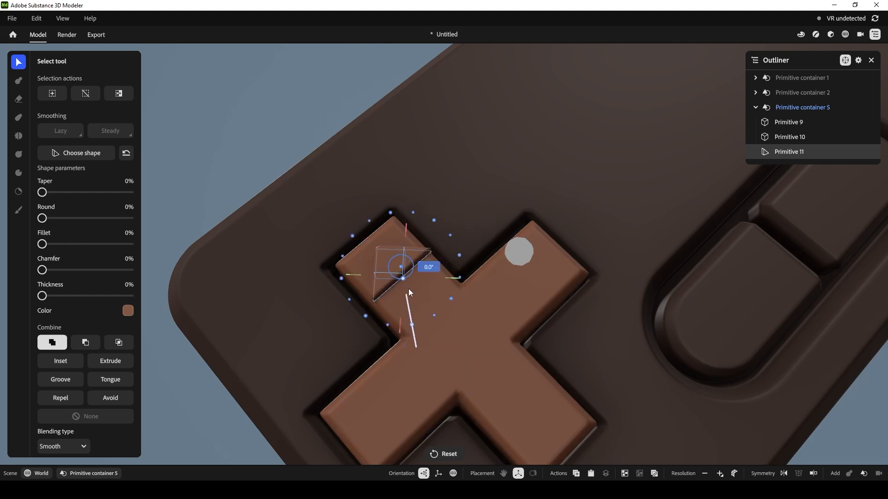
left_click_drag(266, 129, 289, 124, "alt")
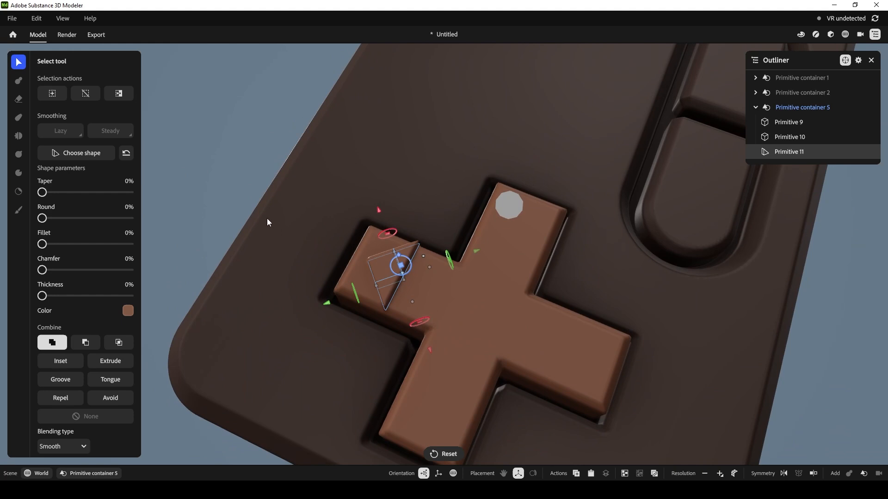
left_click_drag(299, 234, 250, 114, "alt")
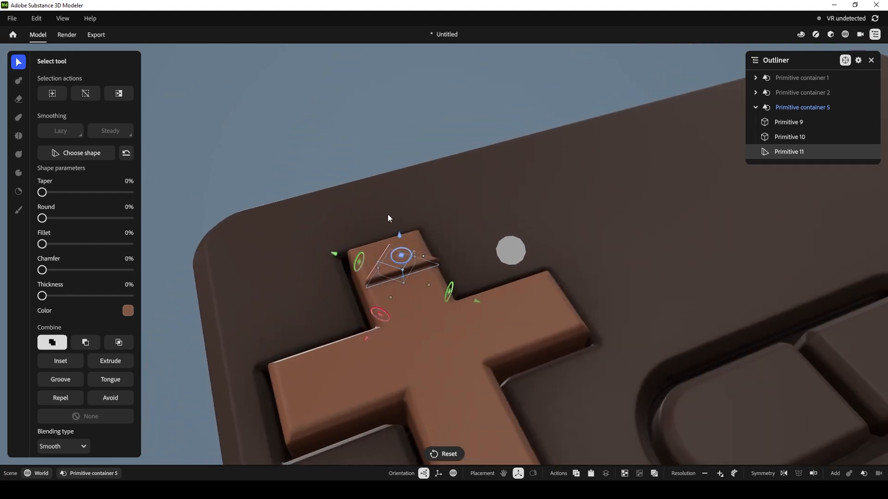
left_click_drag(412, 256, 419, 261)
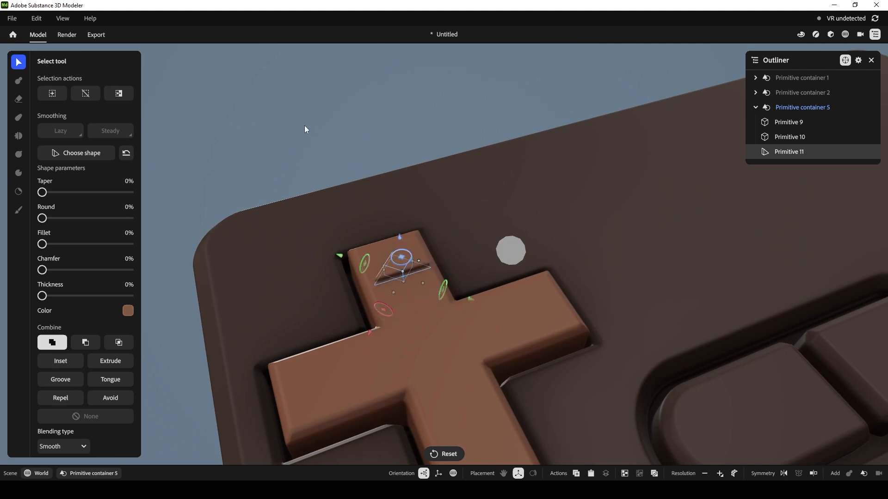
left_click_drag(304, 125, 387, 130, "alt")
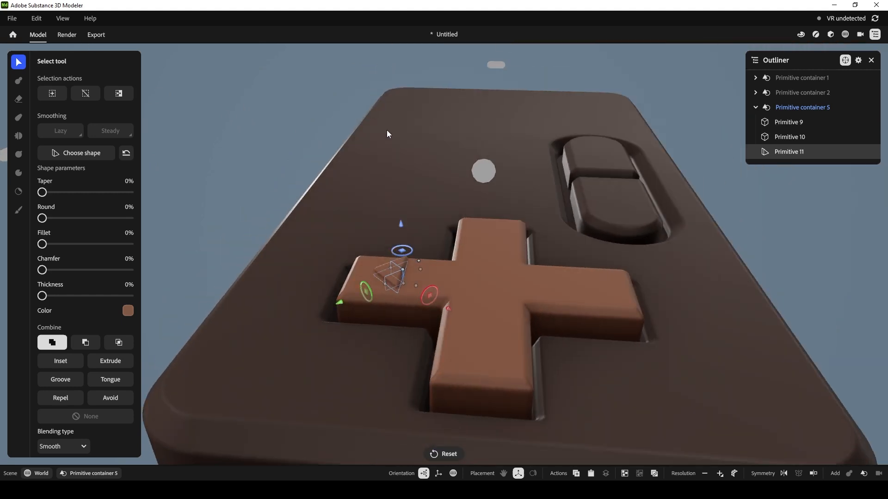
Switch the triangular wedge to subtract and shift it toward the outer end of the cross arm
left_click(85, 342)
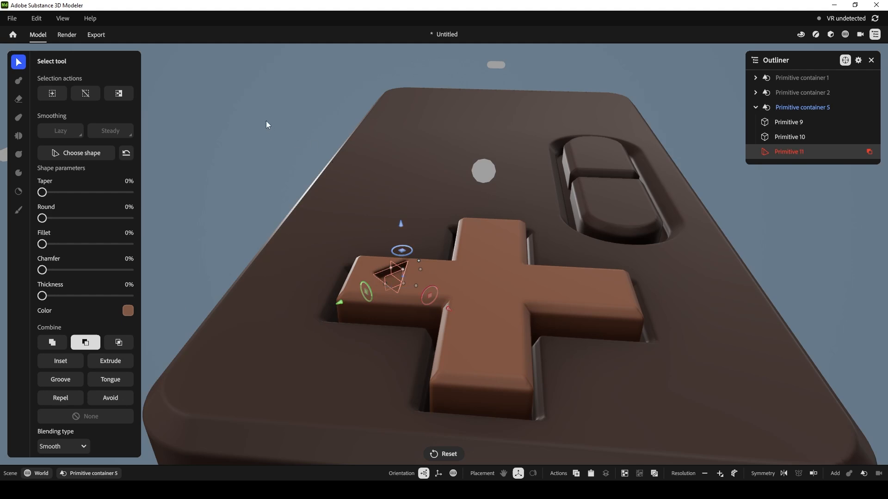
left_click_drag(267, 124, 279, 196, "alt")
left_click_drag(401, 280, 382, 273)
left_click_drag(178, 224, 396, 223, "alt")
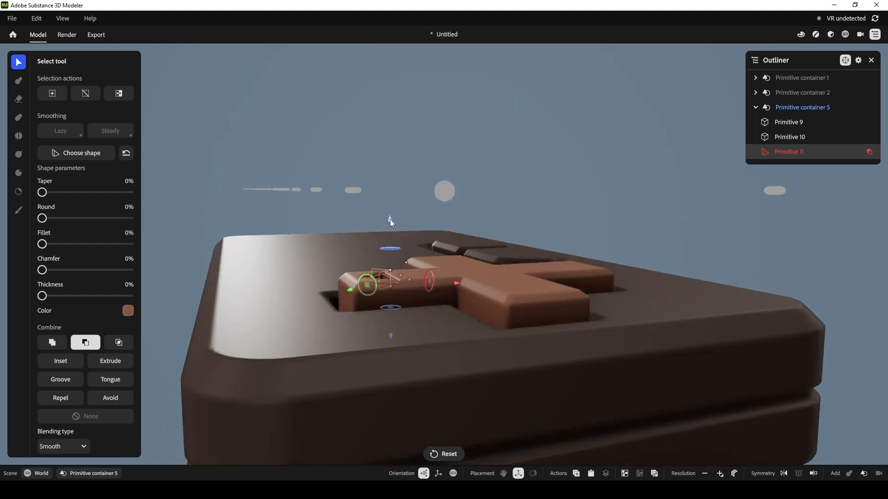
left_click_drag(345, 149, 366, 196, "alt")
Adjust the wedge's height while it is set to add, and set it back to subtract for a shallow triangular recess
left_click_drag(389, 223, 335, 124)
left_click(52, 342)
left_click_drag(392, 224, 389, 227)
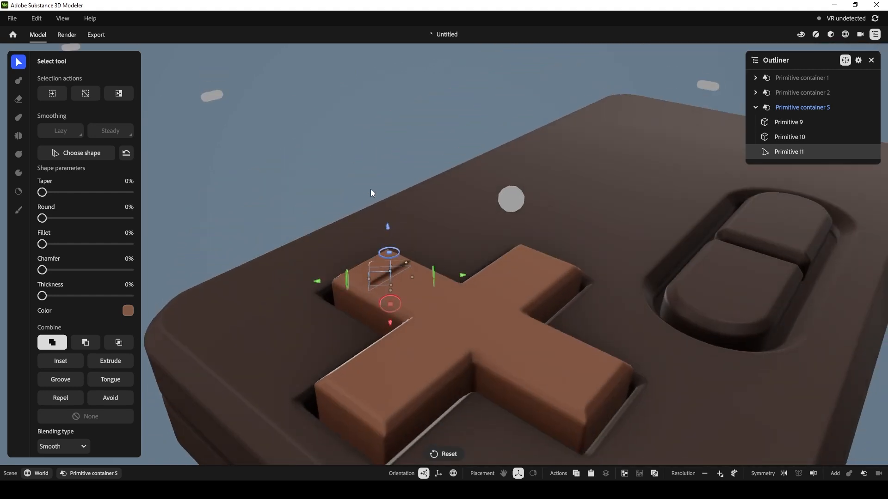
left_click(85, 342)
left_click_drag(313, 145, 388, 223, "alt")
left_click_drag(356, 145, 419, 170, "alt")
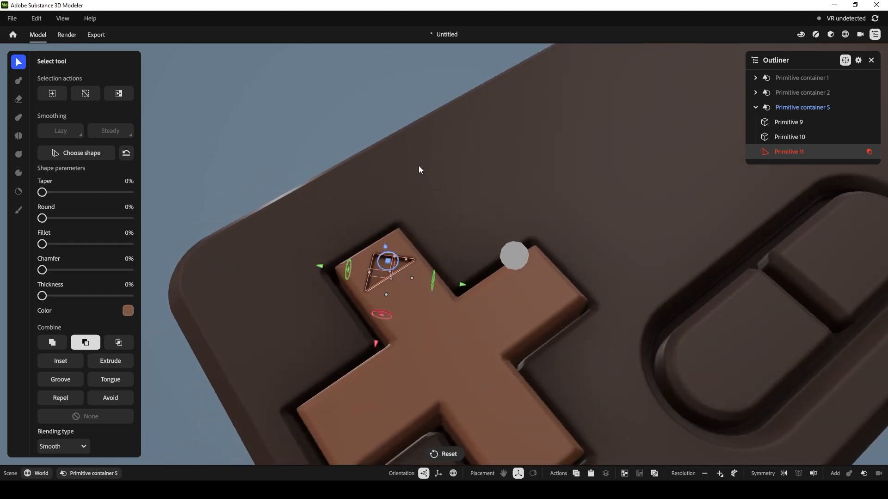
Duplicate the subtractive wedge and move the copy onto the end of the opposite cross arm
key("ctrl+d")
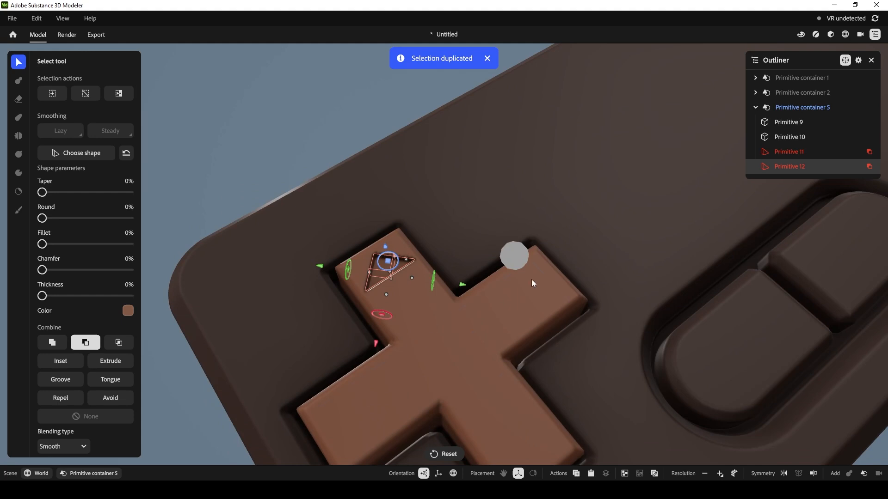
left_click_drag(391, 263, 545, 456)
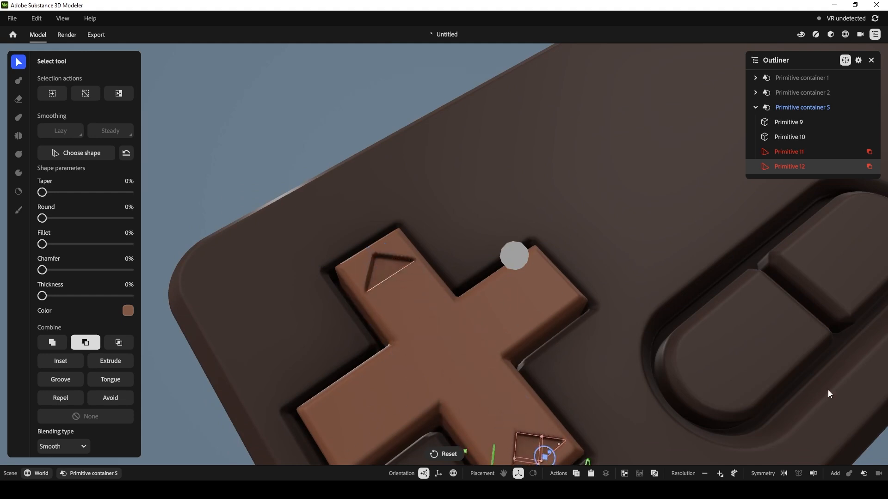
scroll(828, 391, "down", 3)
middle_click_drag(326, 179, 428, 331)
left_click(317, 351)
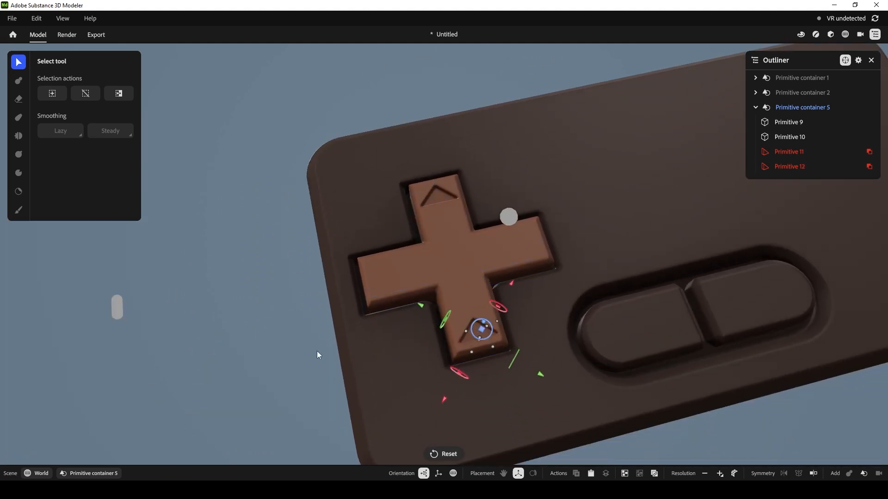
Rotate the copied wedge to point outward and place two more duplicates on the remaining two cross arms
left_click(477, 332)
left_click_drag(490, 342, 415, 270)
left_click_drag(481, 332, 507, 244)
key("ctrl+d")
key("ctrl+d")
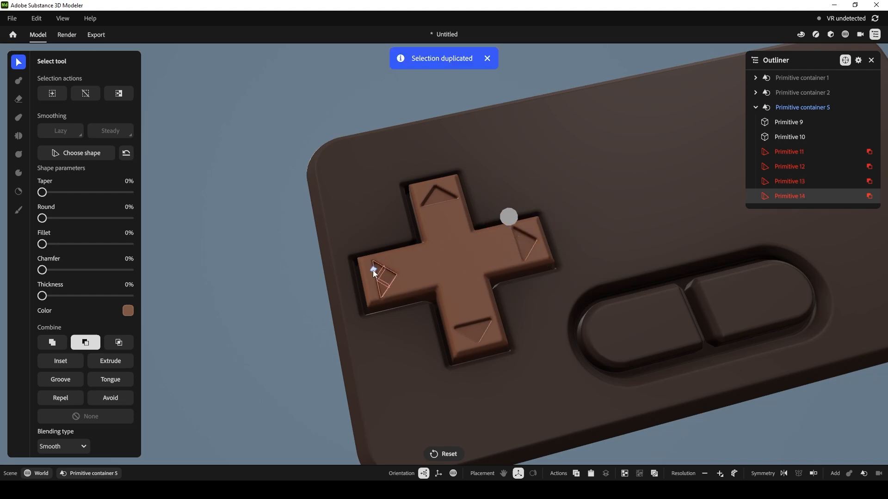
Turn the last wedge copy to point outward and move it back within the end of its arm
left_click_drag(371, 269, 319, 237)
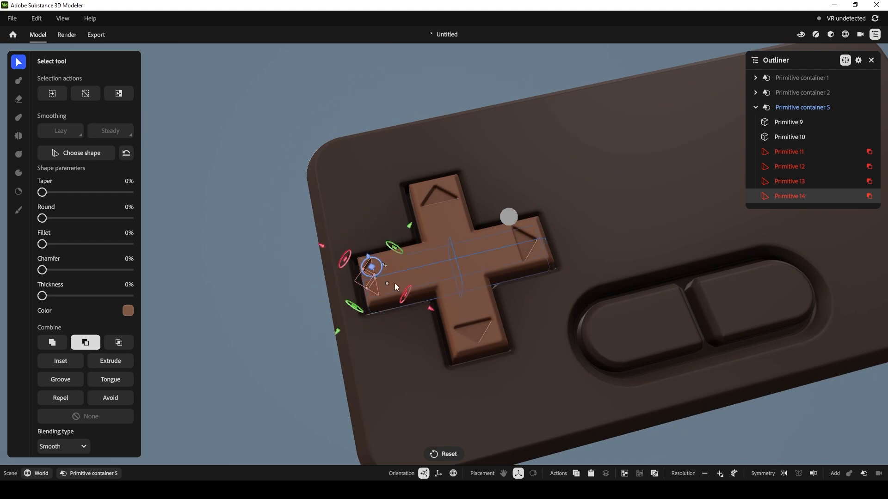
left_click_drag(377, 271, 388, 263)
left_click(289, 348)
left_click_drag(290, 348, 420, 254, "alt")
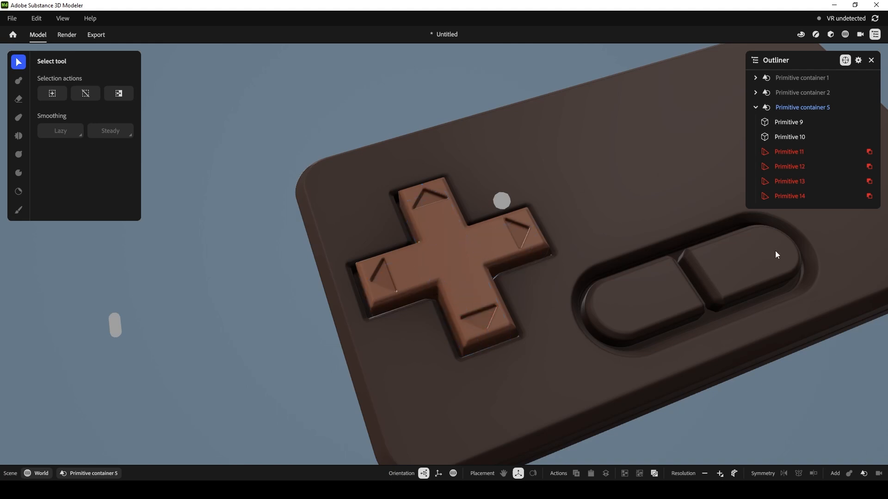
Add a cylinder primitive to the cross button's container, shrink it to about the arm width and centre it on the cross
left_click(867, 473)
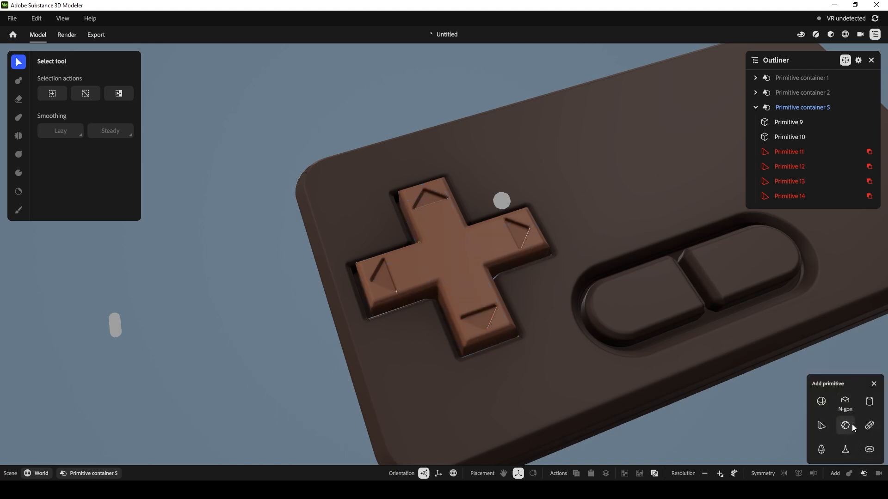
left_click(870, 402)
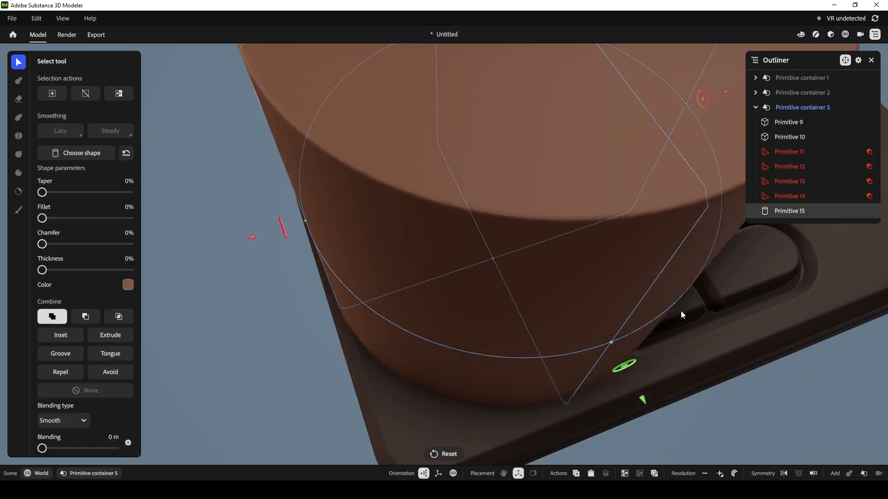
scroll(680, 309, "down", 5)
left_click_drag(608, 55, 483, 166)
left_click_drag(370, 257, 487, 181, "alt")
key("ctrl+z")
left_click_drag(481, 127, 467, 235)
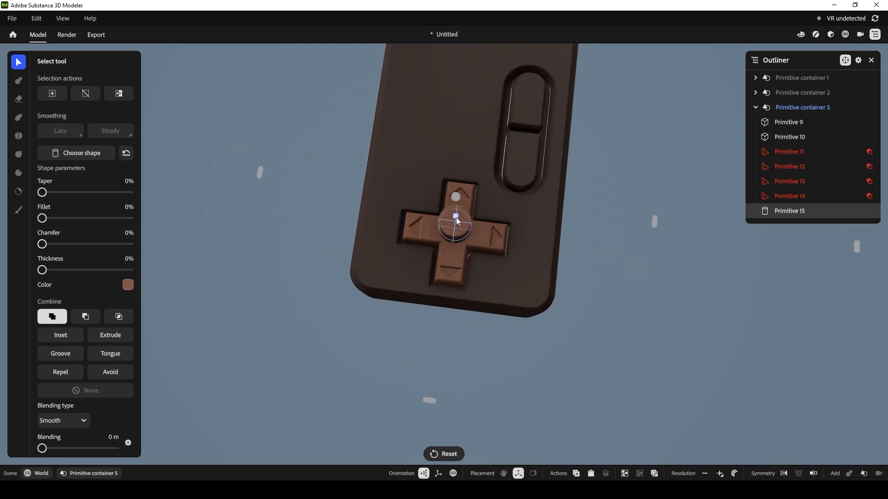
Set the cylinder to subtract and adjust its height so it cuts a shallow round recess in the cross's centre
left_click_drag(613, 238, 472, 182, "alt")
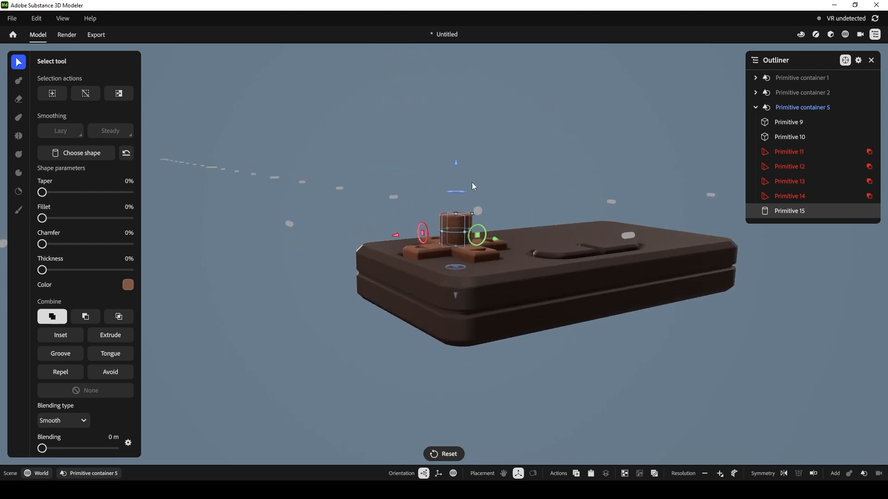
left_click(86, 317)
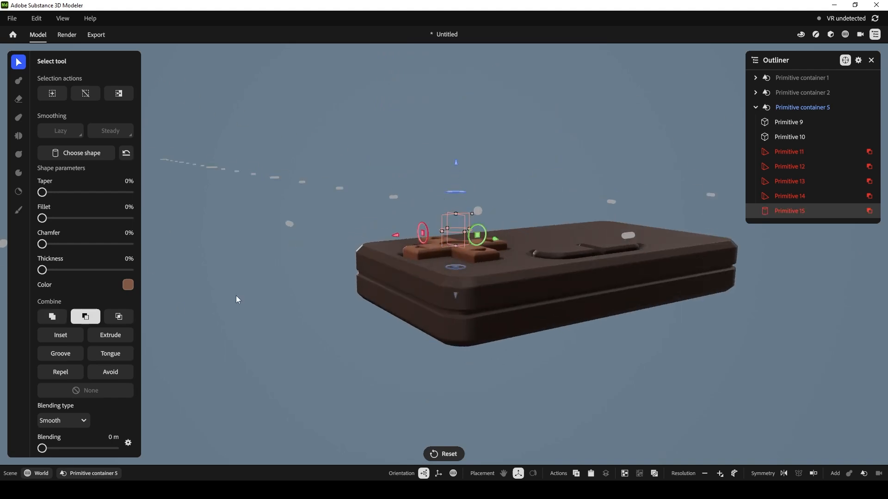
left_click_drag(641, 366, 639, 411, "alt")
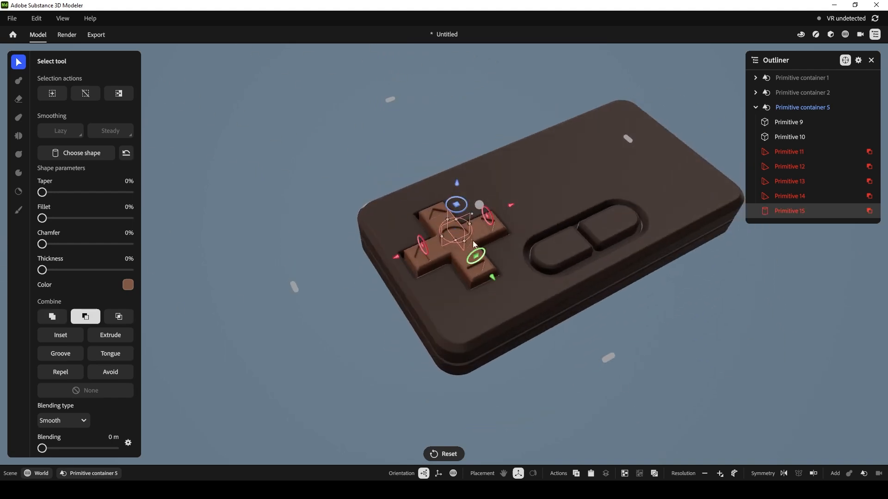
left_click_drag(467, 211, 456, 186)
left_click(334, 236)
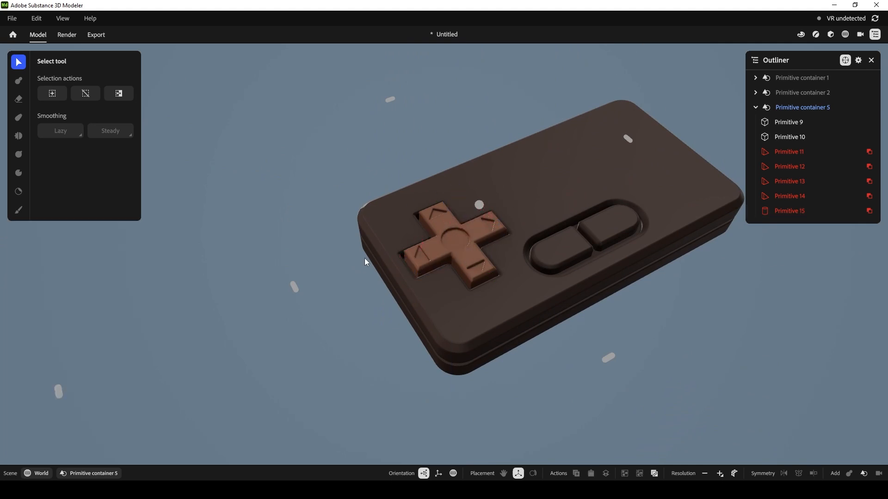
Increase the resolution of the cross button's container by one level
left_click(440, 256)
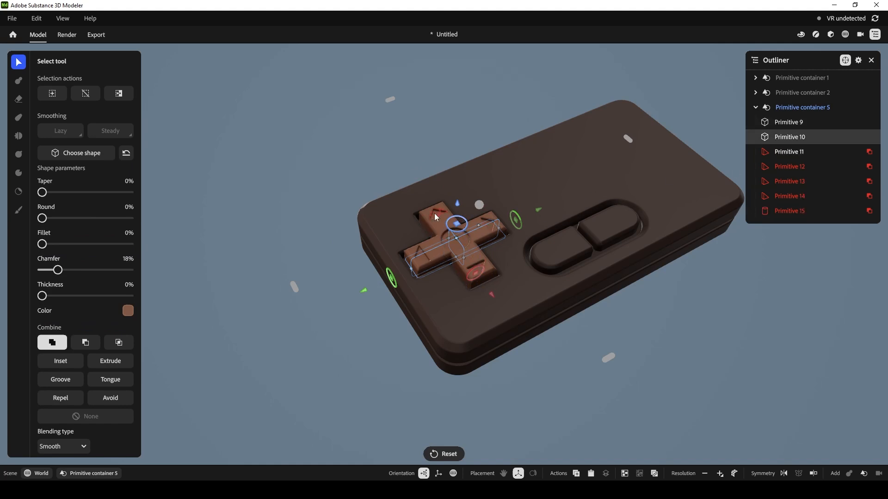
left_click(439, 229, "shift")
left_click(720, 473)
left_click(678, 403)
left_click_drag(653, 318, 617, 307, "alt")
Give the subtractive cylinder Chamfer blending of 2.08 mm and scale it down so the recess fits inside the cross's centre
left_click(461, 242)
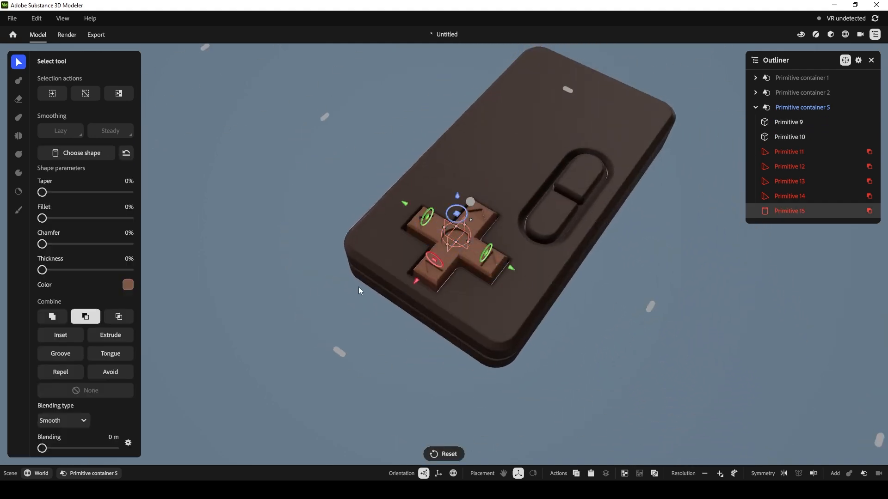
left_click_drag(45, 448, 51, 448)
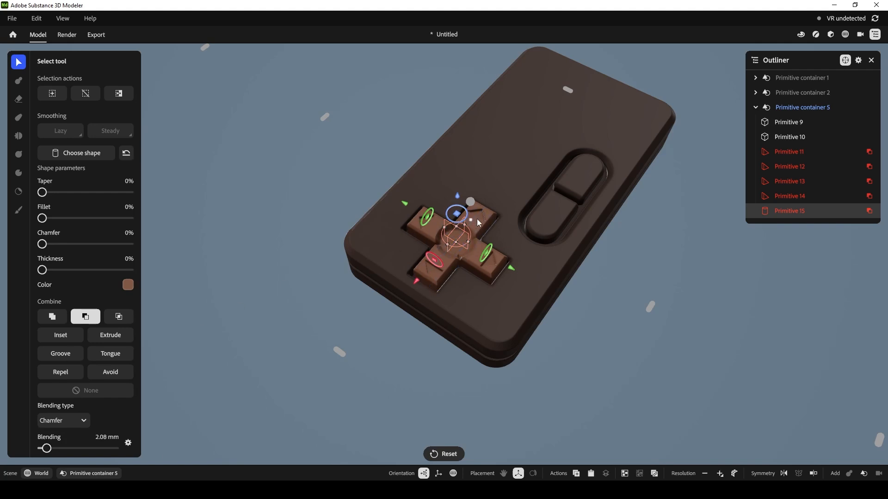
scroll(656, 276, "up", 5)
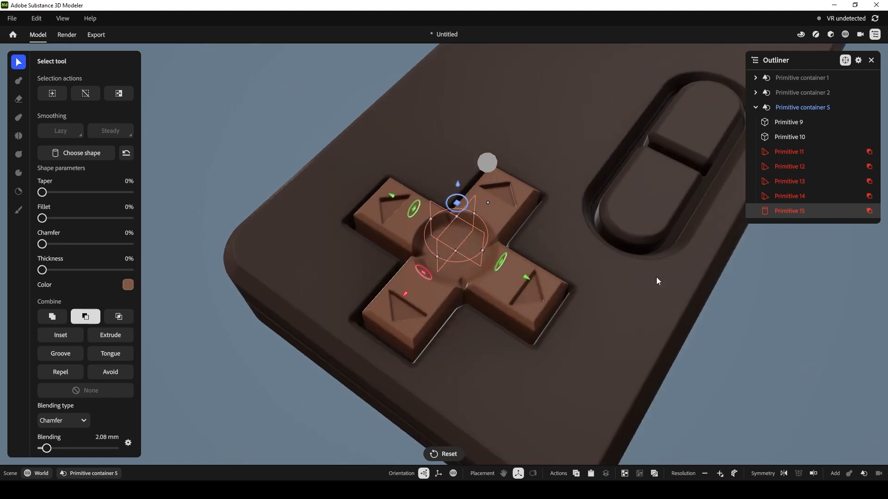
left_click_drag(488, 203, 475, 239)
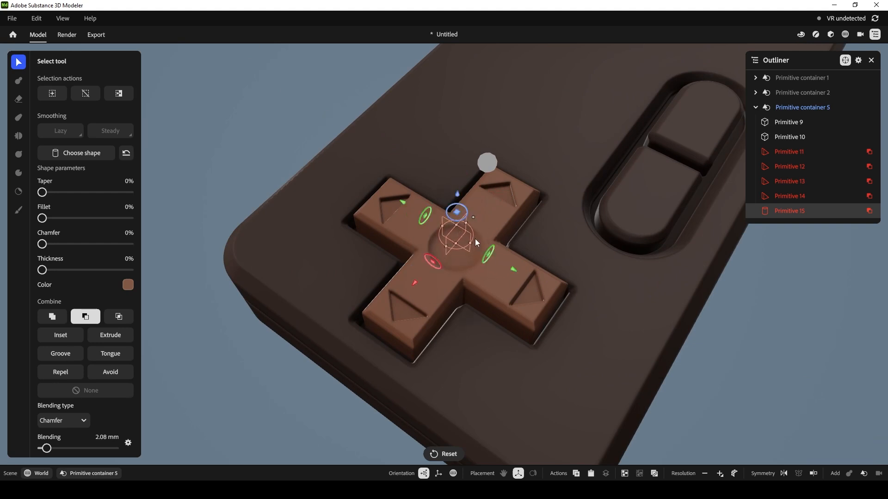
Lower the subtractive cylinder slightly to deepen the round recess at the cross's centre
right_click_drag(271, 159, 458, 174)
left_click_drag(456, 167, 459, 179)
right_click_drag(447, 136, 384, 147)
left_click(262, 149)
right_click_drag(365, 200, 302, 174)
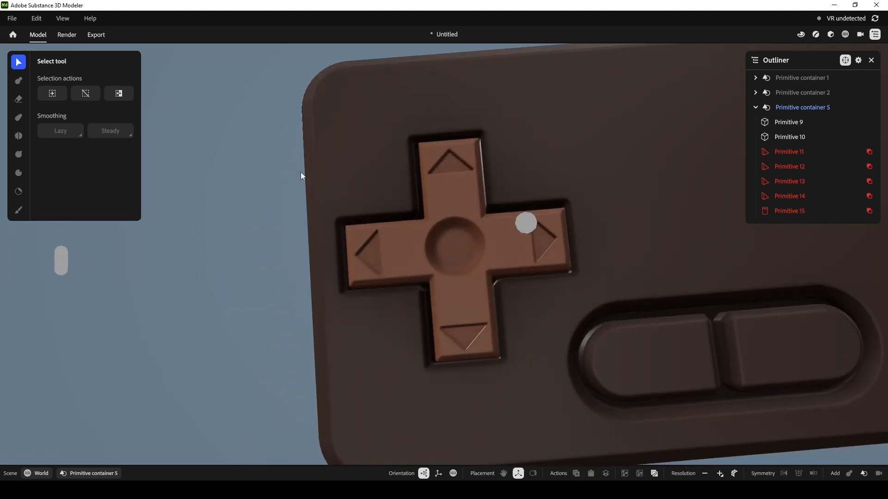
Collapse the cross button's container, then select the split button's container and frame it in the view
scroll(310, 115, "down", 6)
right_click_drag(568, 331, 510, 327)
right_click_drag(453, 338, 464, 284)
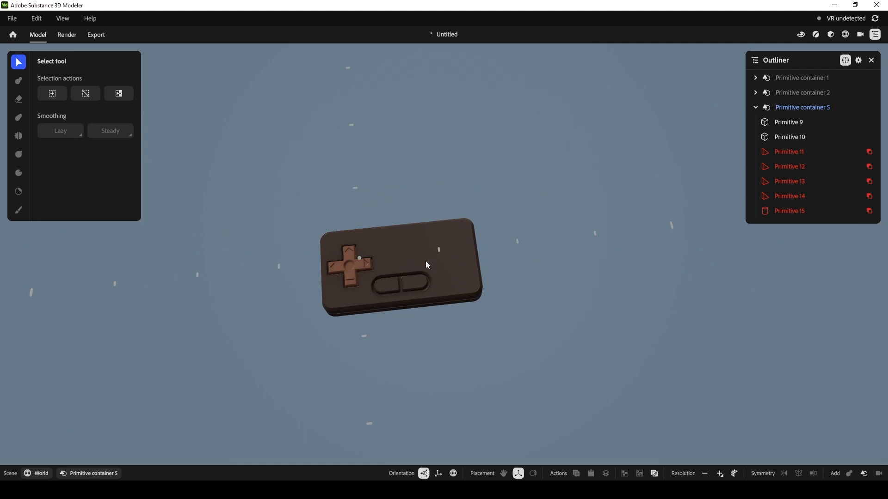
middle_click_drag(453, 339, 417, 243)
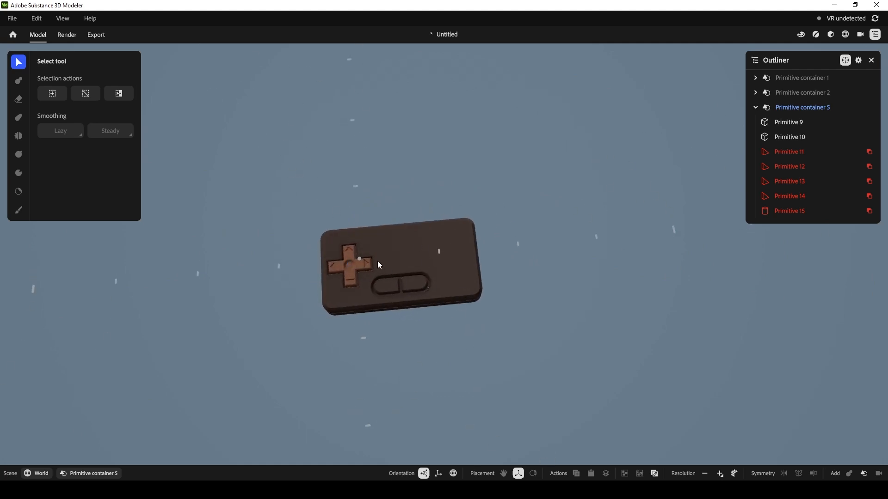
middle_click_drag(466, 331, 466, 307)
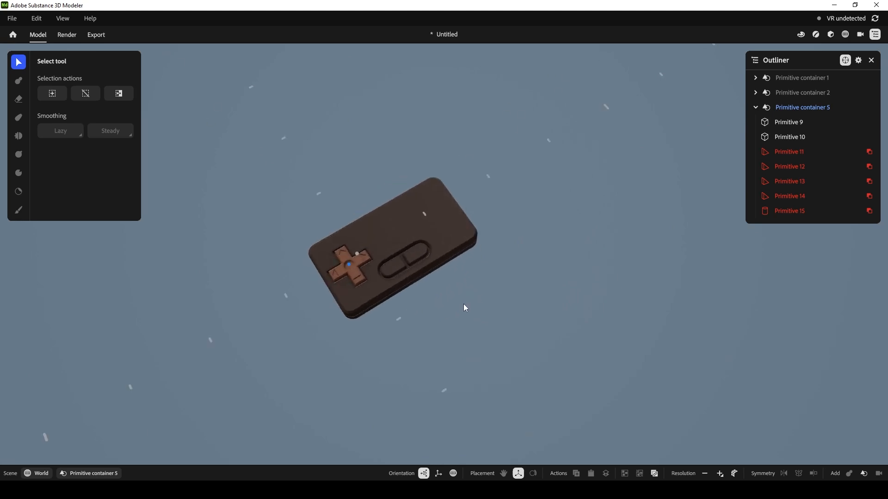
middle_click_drag(347, 265, 395, 260)
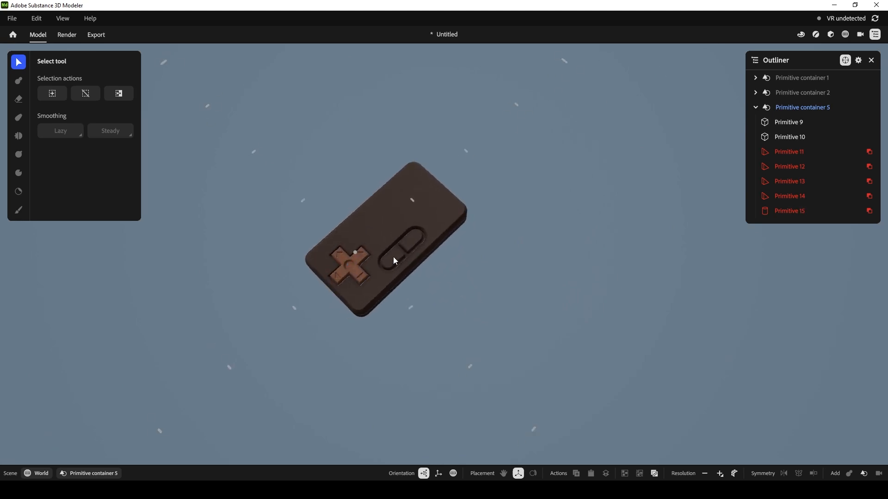
left_click(756, 107)
left_click(781, 95)
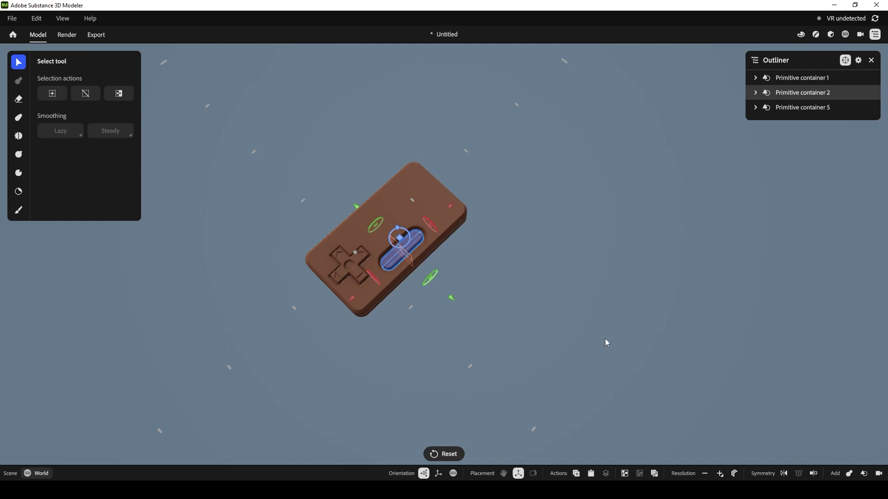
key("f")
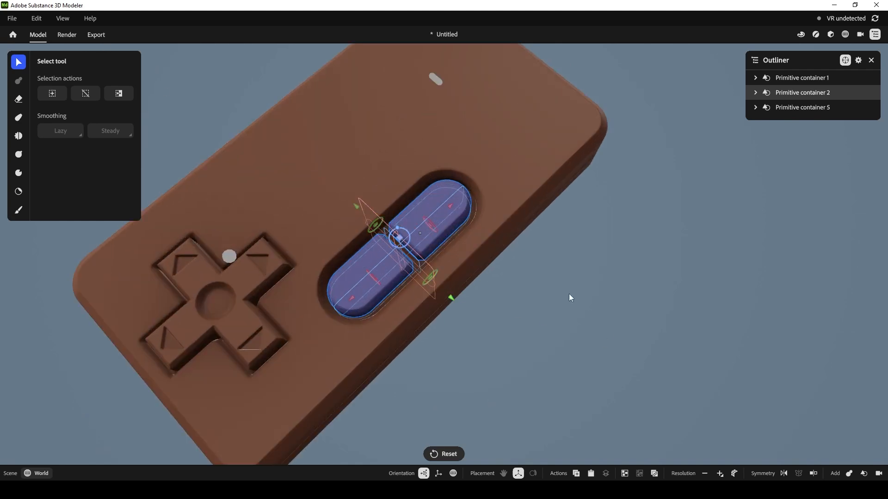
left_click_drag(553, 277, 559, 228, "alt")
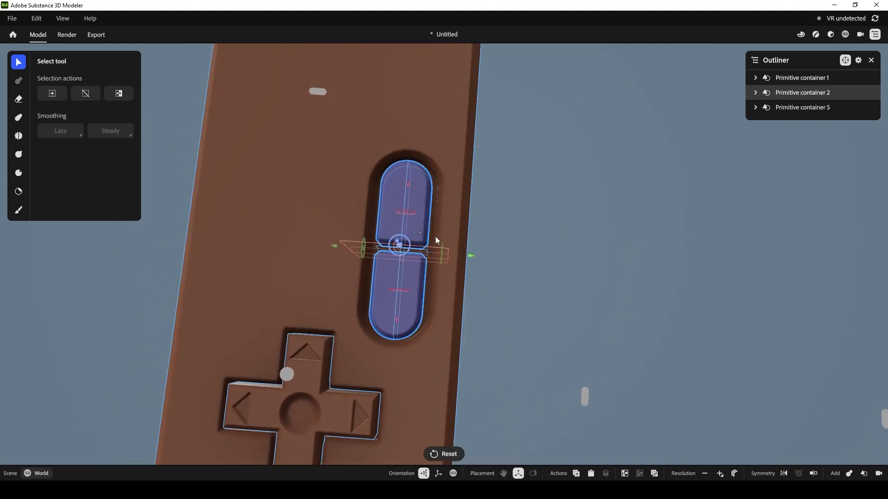
Raise the split button's container vertically so the button stands clear above the slab's top face
mouse_move(484, 209)
left_mouse_down("alt")
mouse_move(555, 178)
mouse_move(488, 200)
left_mouse_up("alt")
left_click_drag(393, 266, 459, 249, "alt")
key("ctrl+z")
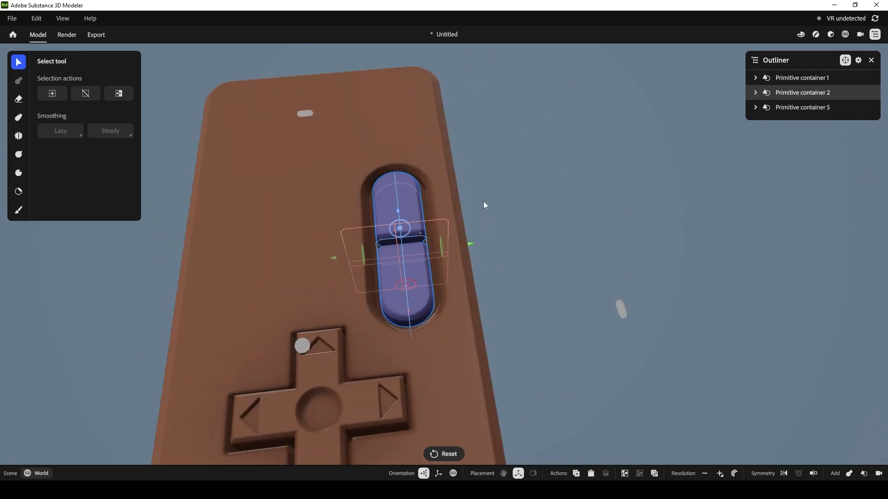
left_click_drag(484, 205, 521, 184, "alt")
left_click_drag(425, 231, 551, 162, "alt")
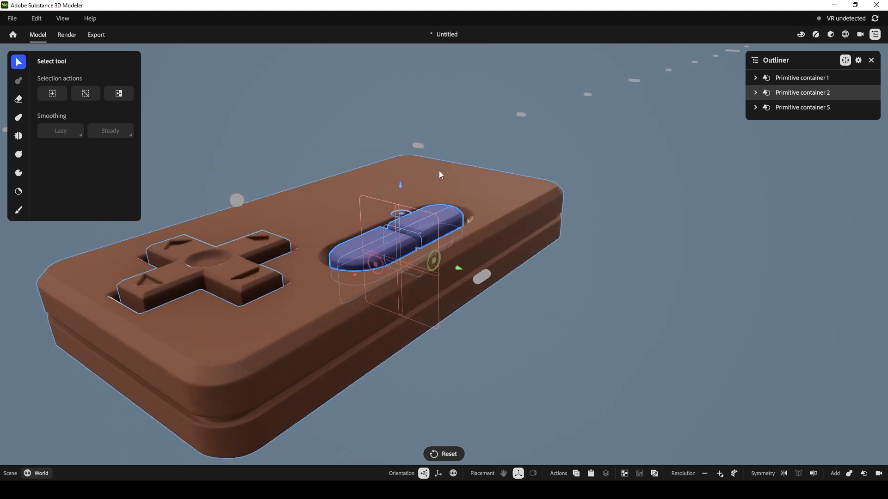
left_click_drag(401, 184, 397, 148)
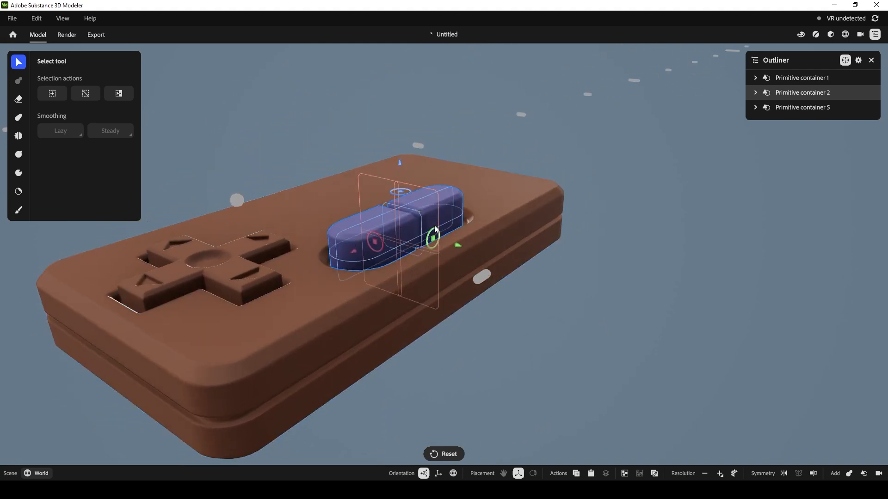
left_click_drag(419, 210, 419, 211)
Narrow the split button's rounded box and shift it sideways toward the middle of its recess
left_click_drag(518, 209, 512, 211, "alt")
left_click_drag(438, 200, 581, 203, "alt")
left_click_drag(515, 172, 541, 161, "alt")
left_click(756, 92)
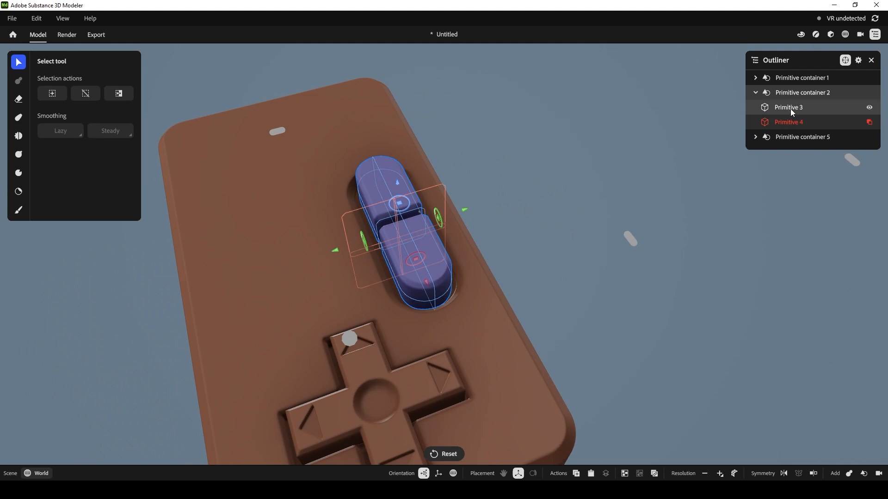
left_click(790, 108)
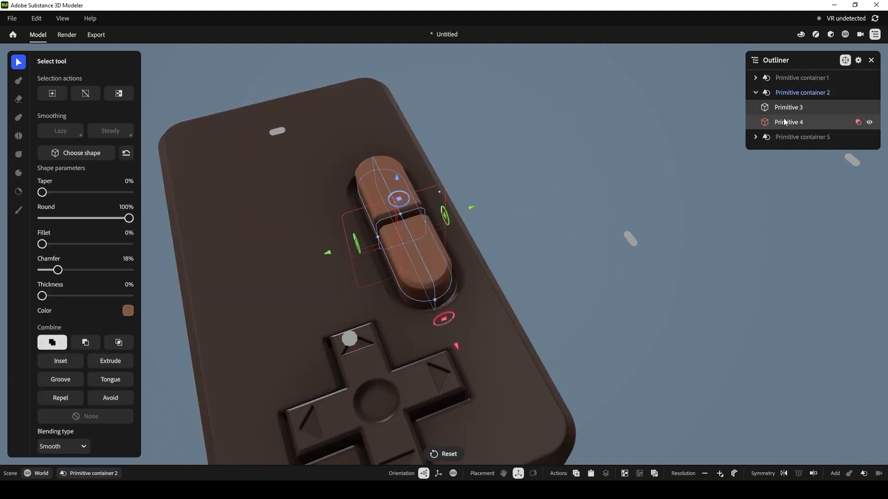
left_click_drag(378, 239, 396, 234)
left_click_drag(533, 167, 464, 221, "alt")
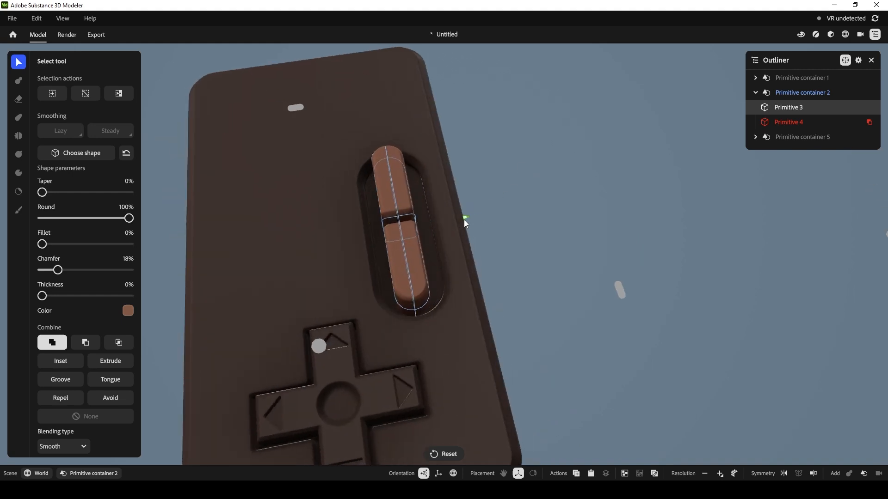
In the slab's container, narrow the split button's subtractive slot from both long sides to fit the slimmer button
left_click(781, 93)
left_click(759, 77)
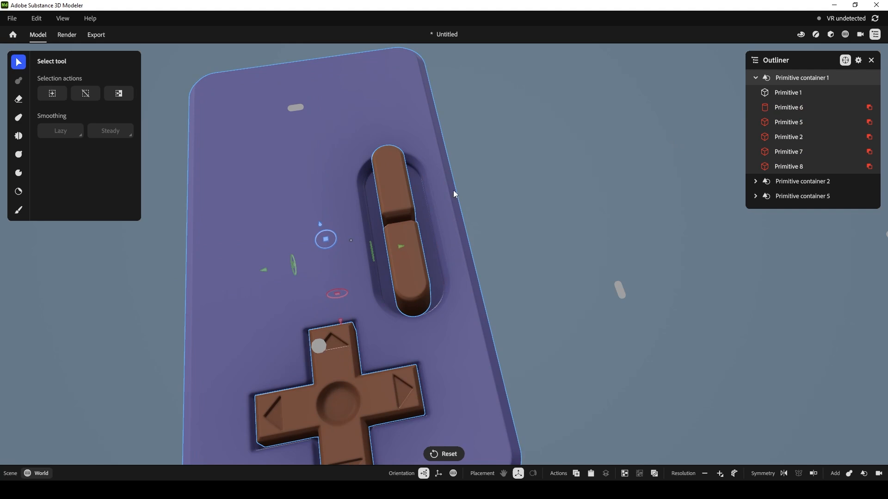
left_click(789, 107)
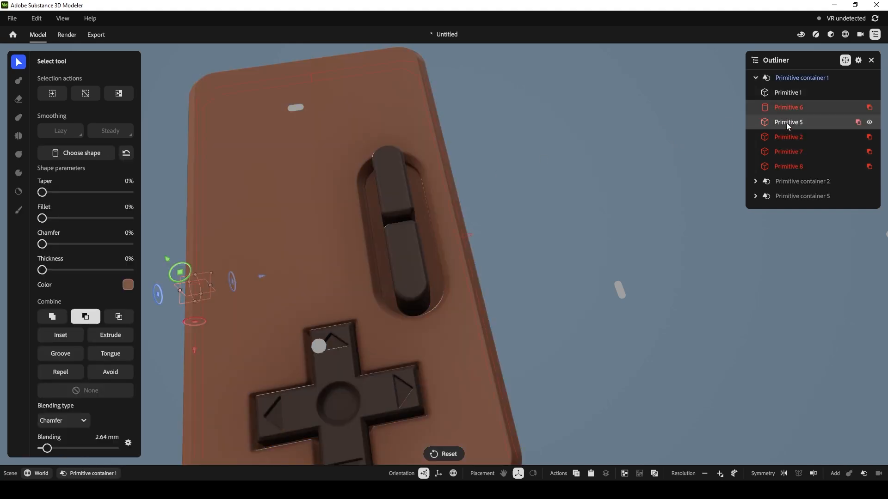
left_click(786, 123)
left_click(783, 135)
left_click_drag(371, 234, 381, 234)
left_click_drag(433, 224, 424, 226)
left_click(608, 250)
left_click_drag(608, 250, 519, 221, "alt")
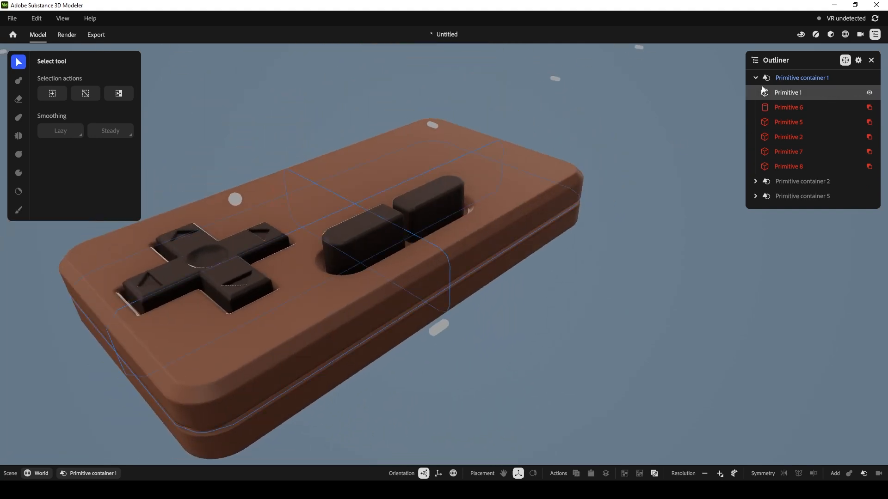
Lower the split button's container back into its slot, then deselect it
left_click(781, 91)
left_click_drag(397, 164, 399, 183)
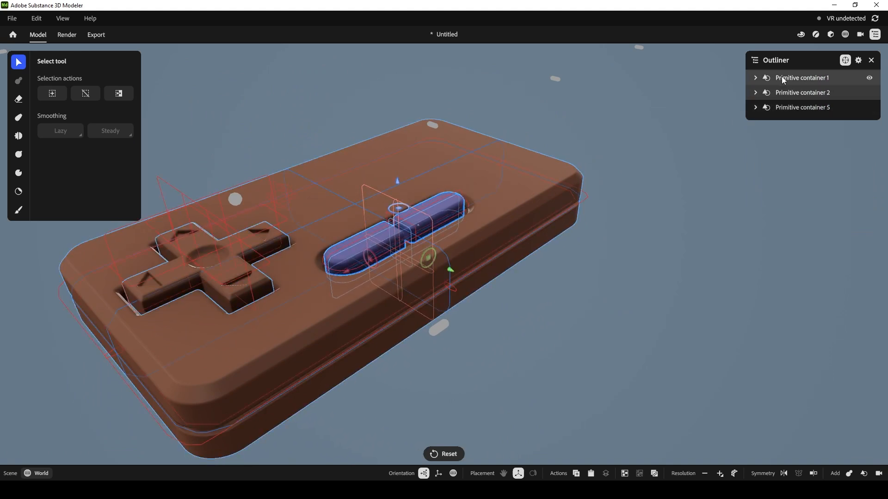
left_click(641, 268)
middle_click_drag(640, 268, 542, 345)
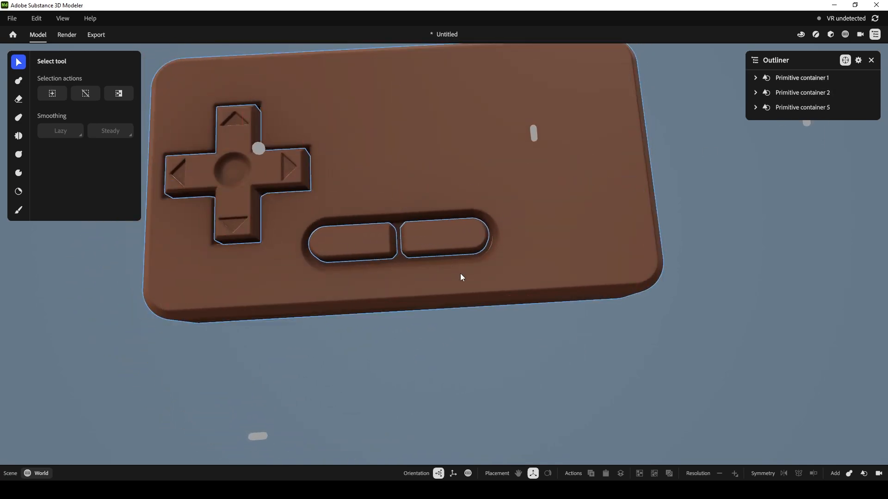
middle_click_drag(723, 170, 677, 254, "alt")
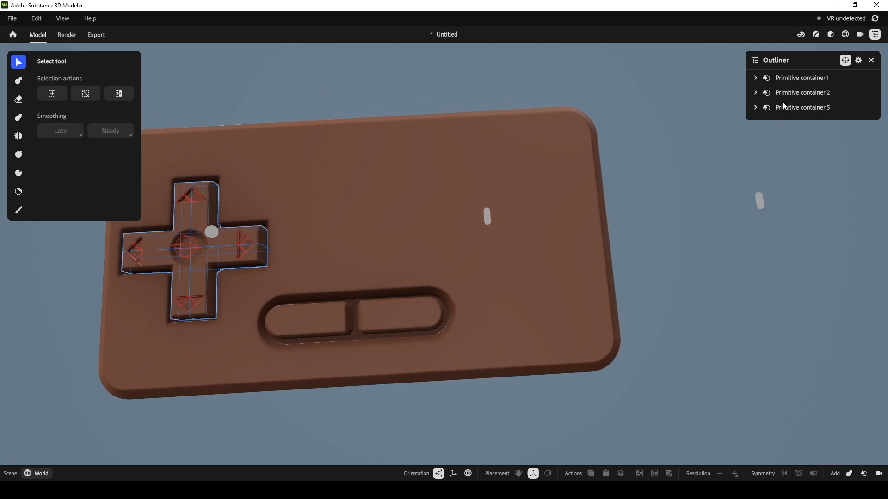
left_click_drag(687, 215, 650, 229, "alt")
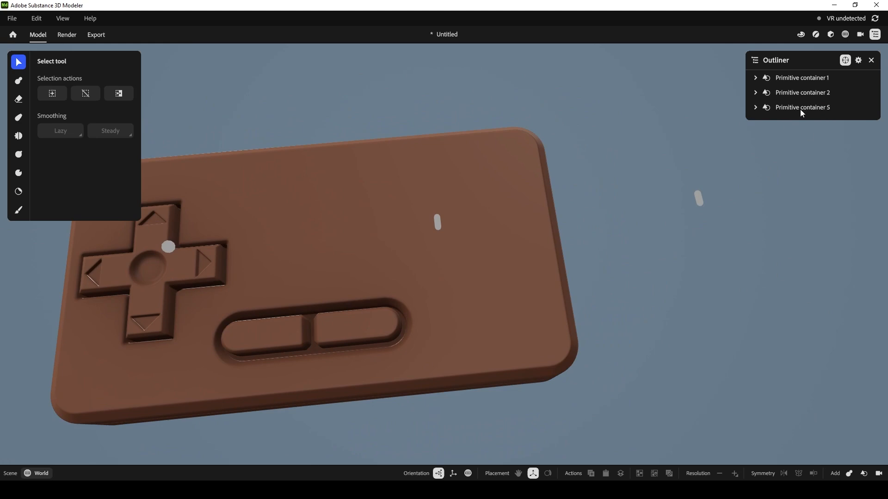
Add a cylinder primitive in a new container and shift it across the slab's width
left_click(789, 77)
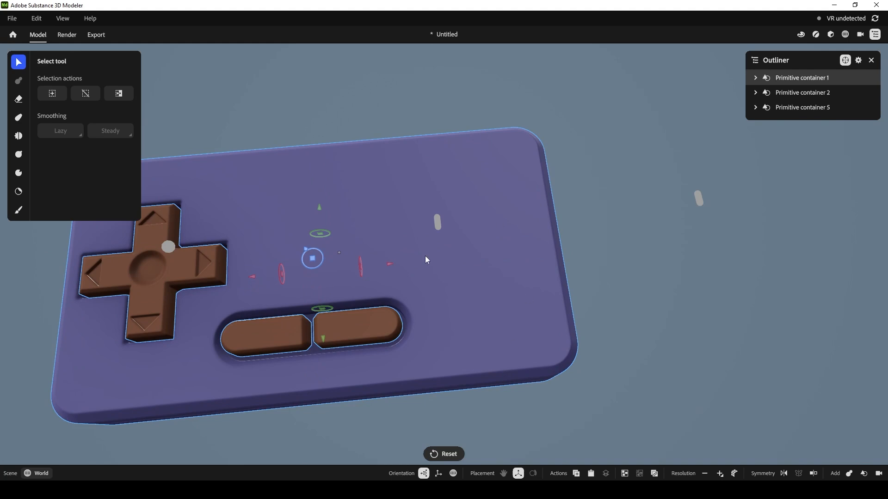
left_click(863, 473)
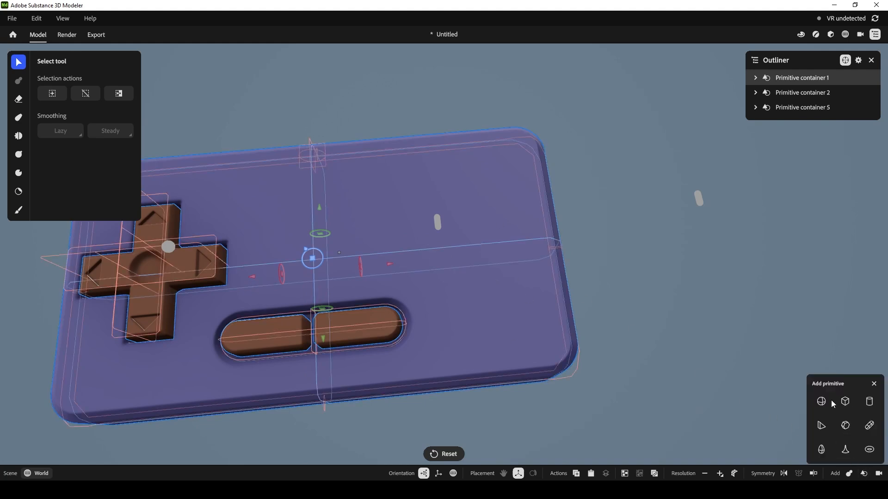
left_click(869, 402)
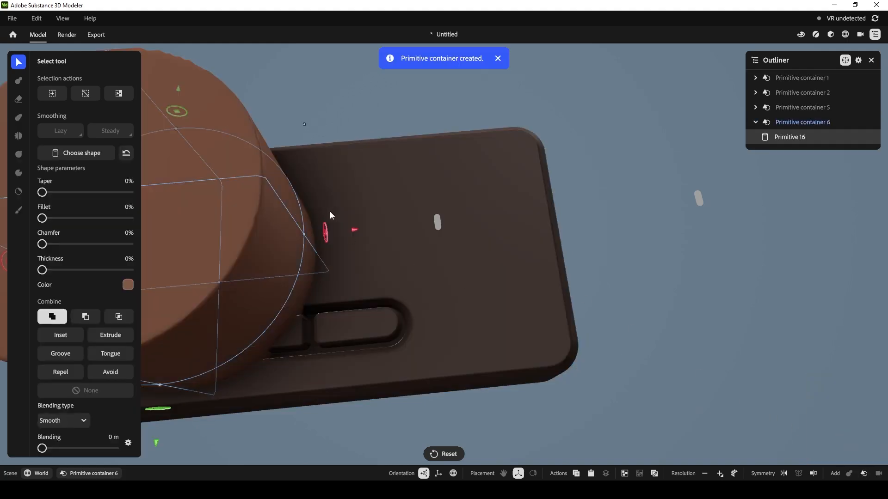
right_click_drag(354, 229, 623, 279)
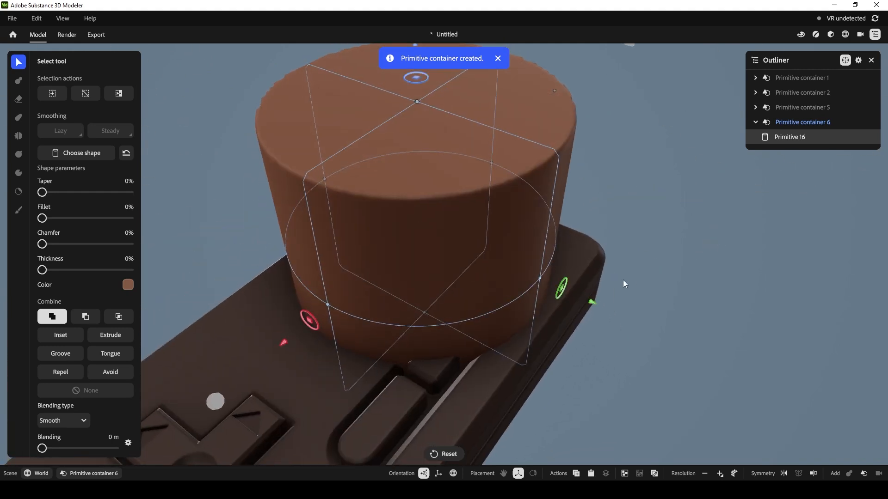
left_click_drag(590, 301, 553, 285)
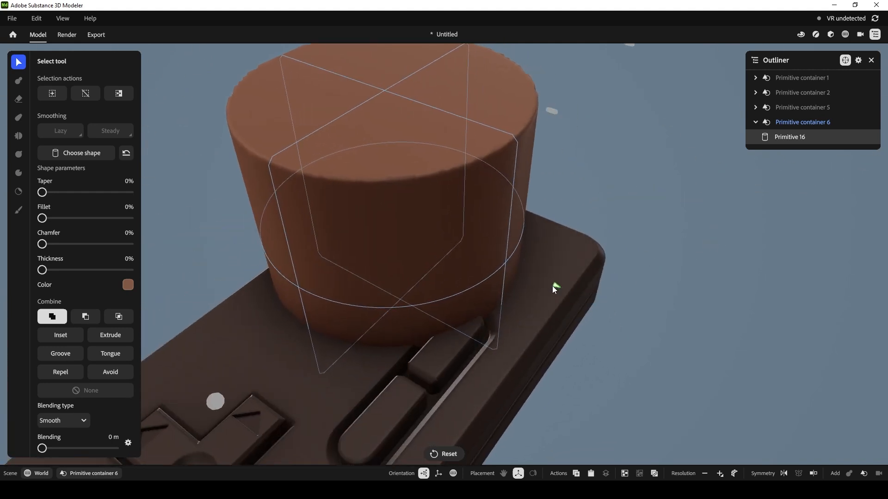
scroll(665, 284, "down", 5)
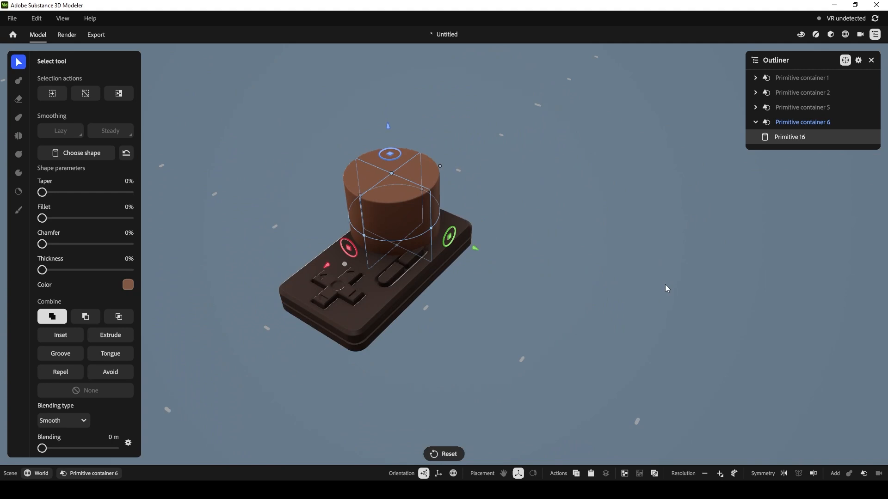
Scale the cylinder down to button size and position it near the slab end opposite the cross button
right_click_drag(450, 154, 402, 173)
left_click_drag(439, 164, 408, 195)
right_click_drag(433, 189, 355, 235)
left_click_drag(334, 229, 352, 226)
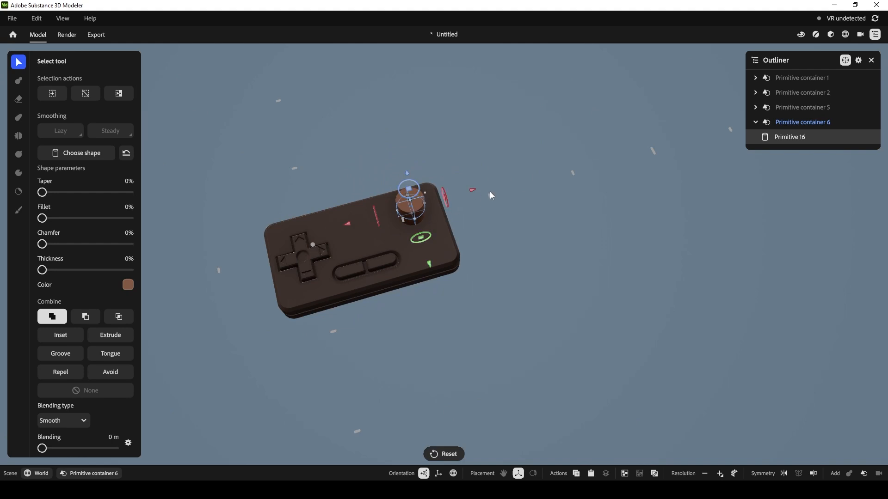
right_click_drag(490, 191, 451, 234)
left_click_drag(463, 239, 460, 235)
right_click_drag(481, 201, 502, 181)
scroll(488, 206, "up", 3)
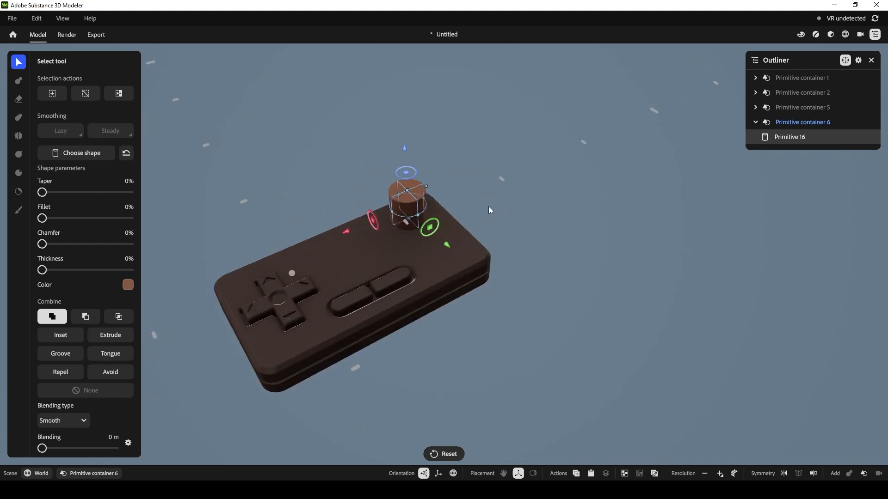
Flatten the cylinder into a thin disc sitting on the slab's top face
scroll(488, 206, "up", 5)
right_click_drag(625, 173, 696, 157)
left_click_drag(406, 159, 417, 190)
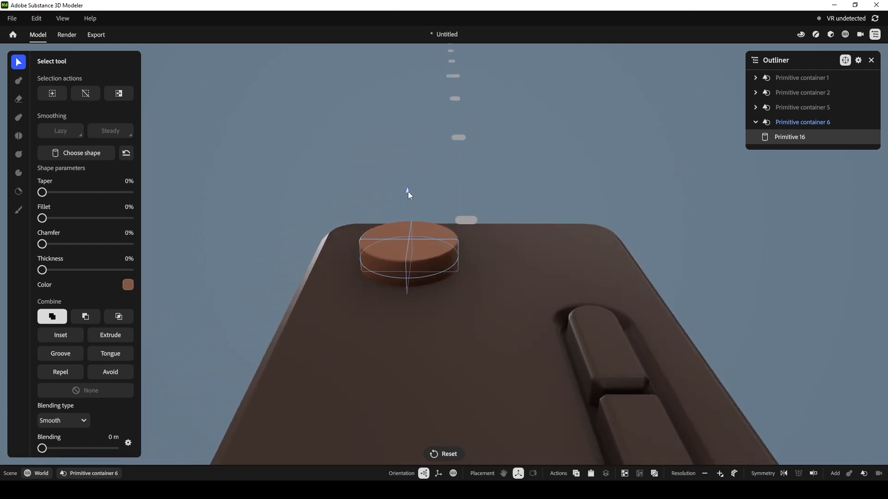
Move the cylinder into the slab's container, delete the emptied container, and reselect the cylinder
right_click_drag(490, 124, 450, 130)
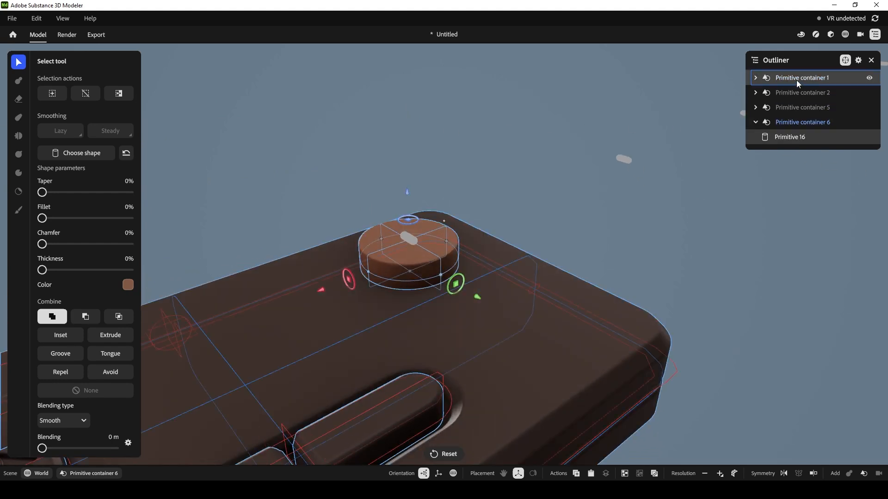
key("Delete")
right_click_drag(595, 134, 560, 175)
left_click(755, 77)
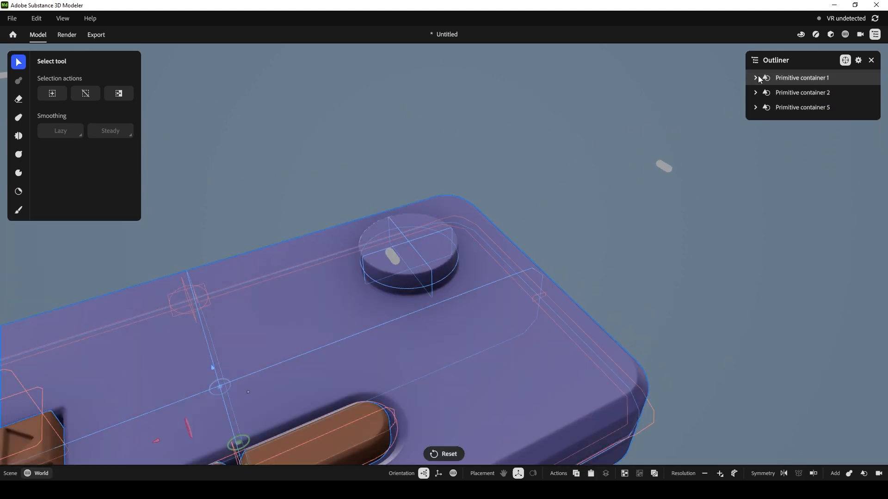
left_click(789, 93)
left_click(448, 251)
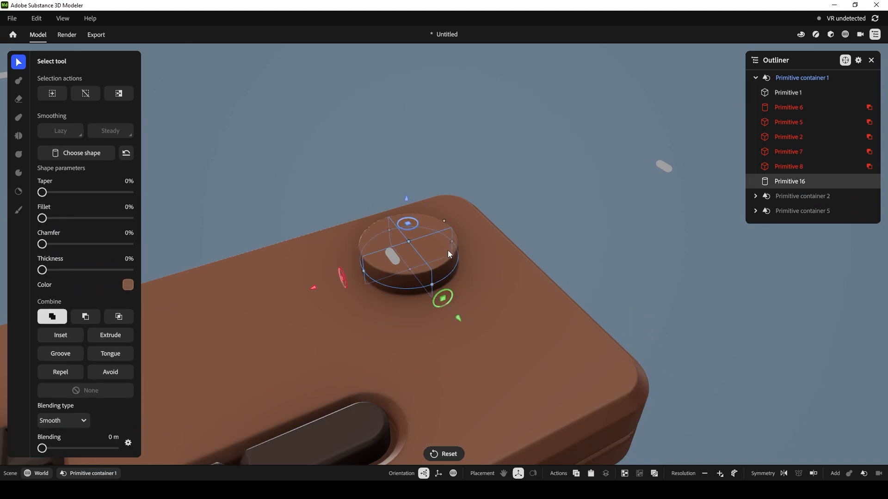
Make the cylinder subtractive and scale it down to cut a smaller round recess in the slab
right_click_drag(554, 176, 552, 215)
left_click(85, 316)
right_click_drag(509, 121, 441, 247)
left_click_drag(443, 223, 432, 233)
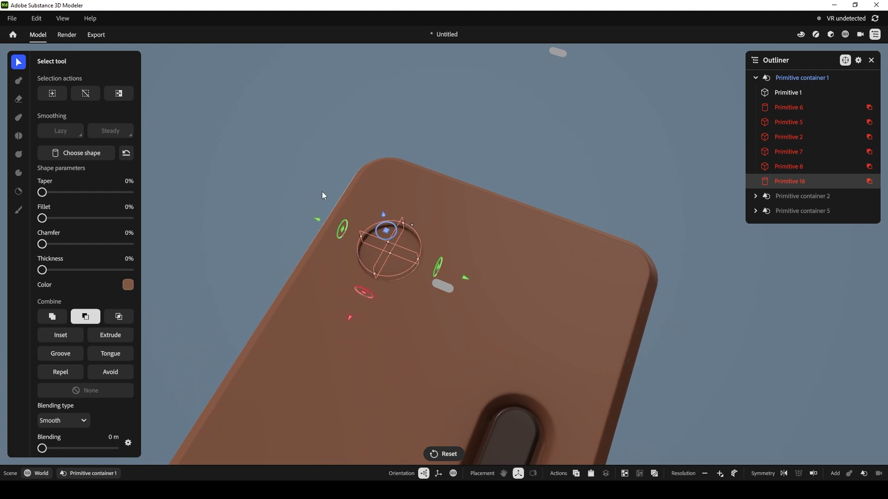
Lower the subtractive cylinder to deepen the round recess and give it Chamfer blending of 1.60 mm
right_click_drag(322, 191, 397, 205)
left_click(387, 189)
left_click(394, 253)
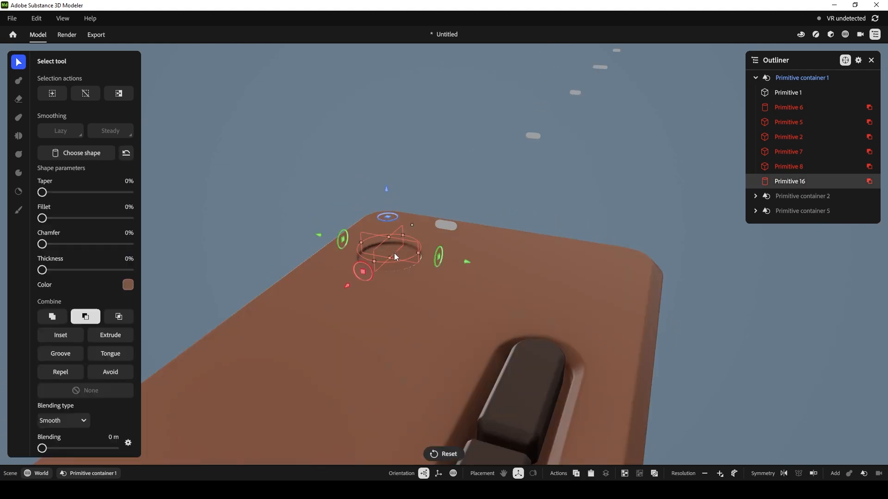
left_click_drag(387, 191, 388, 199)
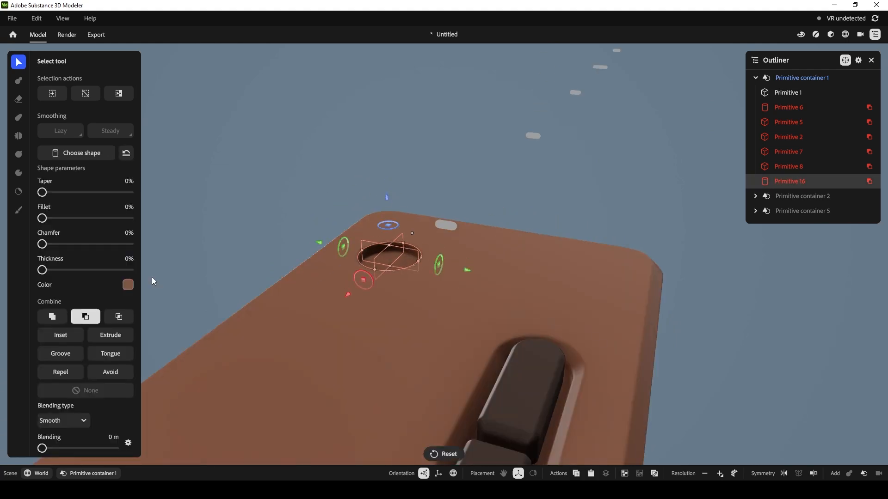
left_click(66, 422)
left_click(70, 454)
left_click_drag(41, 448, 49, 447)
left_click_drag(204, 190, 150, 212, "alt")
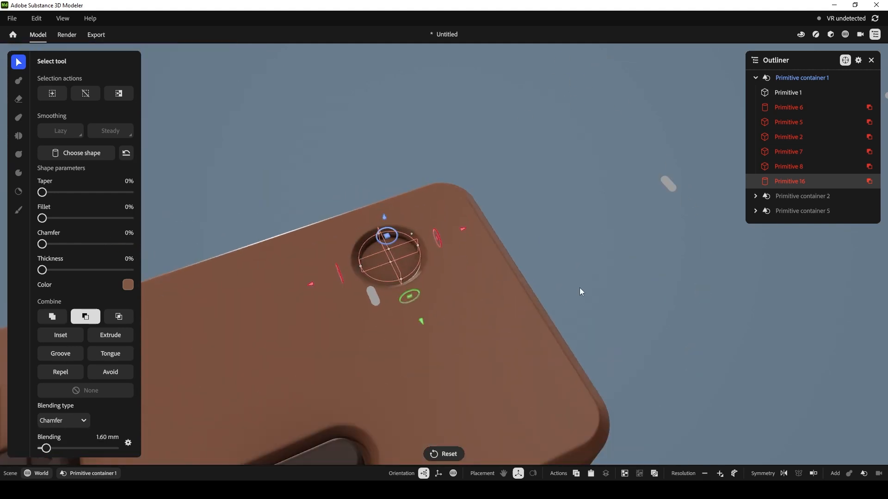
scroll(579, 291, "down", 5)
left_click_drag(578, 287, 463, 267, "alt")
left_click_drag(562, 201, 589, 204, "alt")
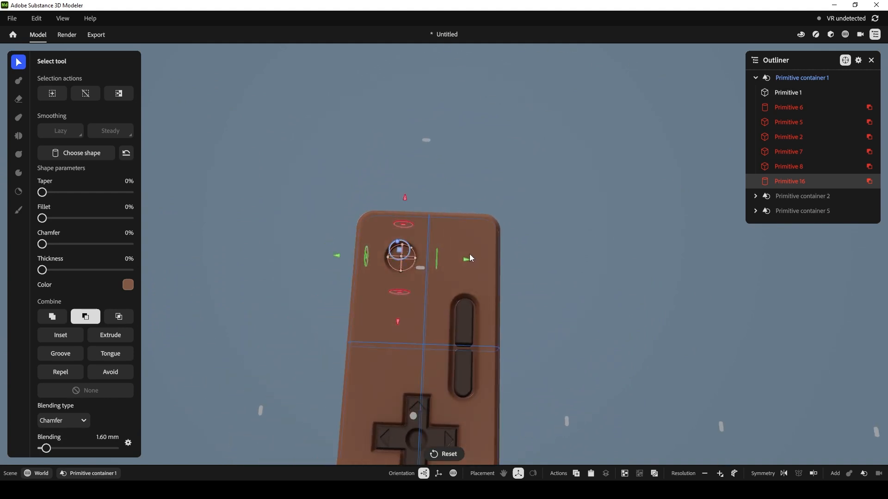
key("ctrl+d")
left_click_drag(467, 262, 526, 265)
left_click_drag(595, 214, 526, 215, "alt")
key("ctrl+z")
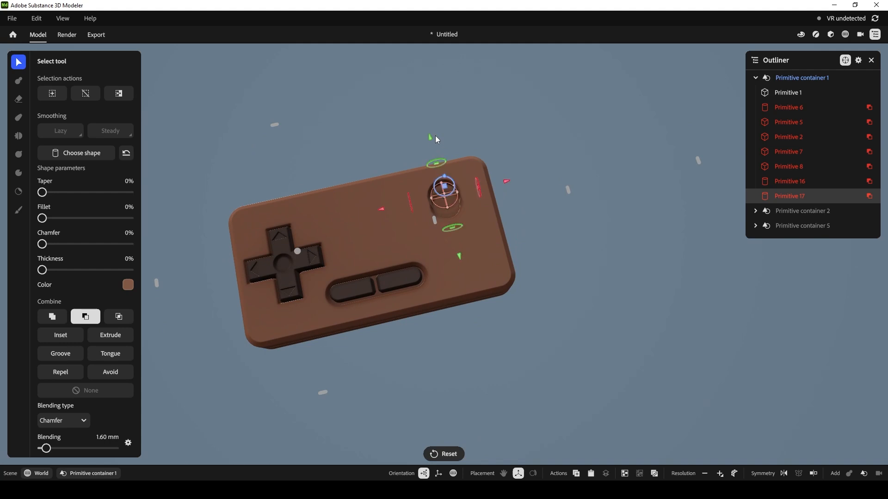
key("ctrl+z")
Nudge the subtractive cylinder toward the slab's long edge, then duplicate it and move the copy across toward the opposite long edge
left_click_drag(434, 156, 435, 138)
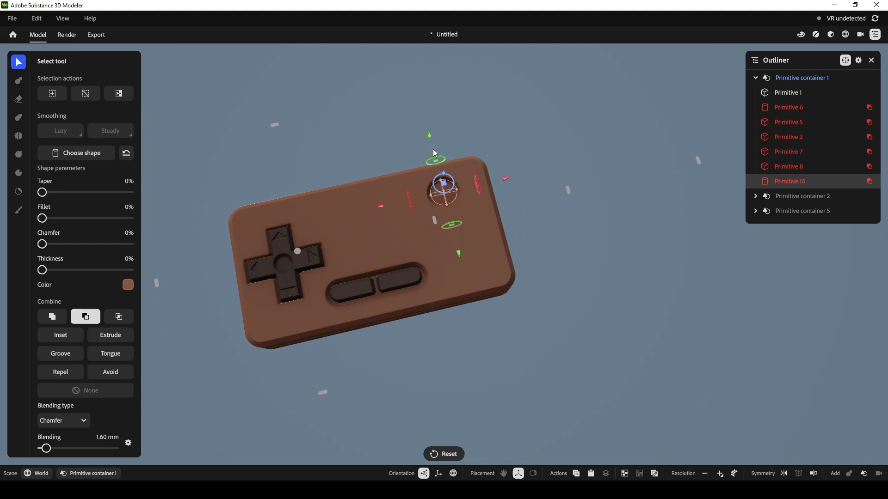
key("ctrl+d")
left_click_drag(459, 253, 475, 316)
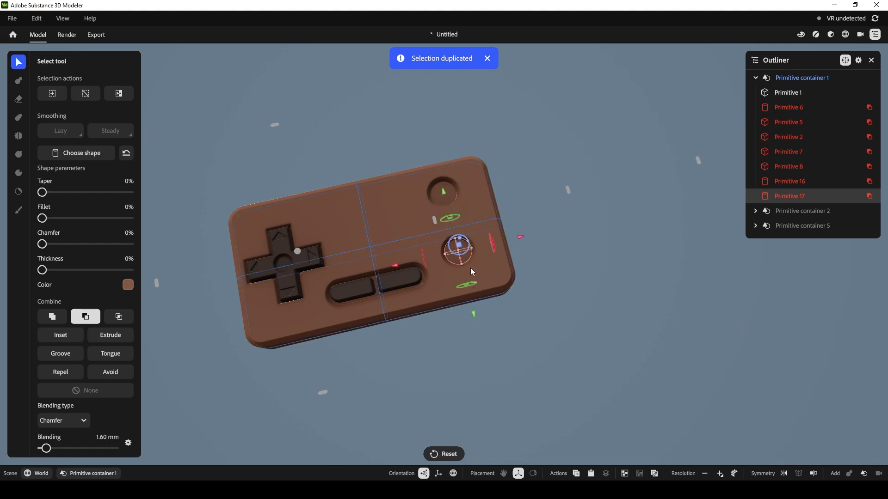
Duplicate the subtractive cylinder twice more, placing the copies on the inner and outer sides to complete a diamond of four round recesses
key("ctrl+d")
left_click_drag(458, 245, 406, 221)
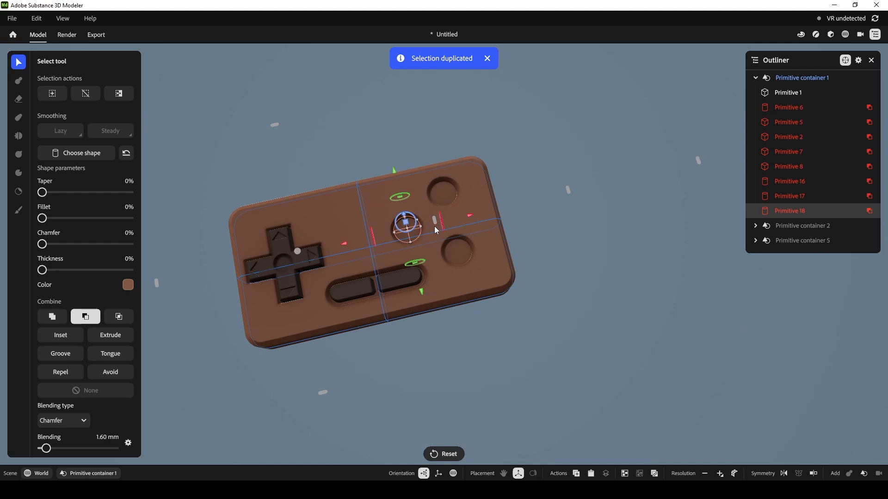
key("ctrl+d")
left_click_drag(467, 216, 536, 204)
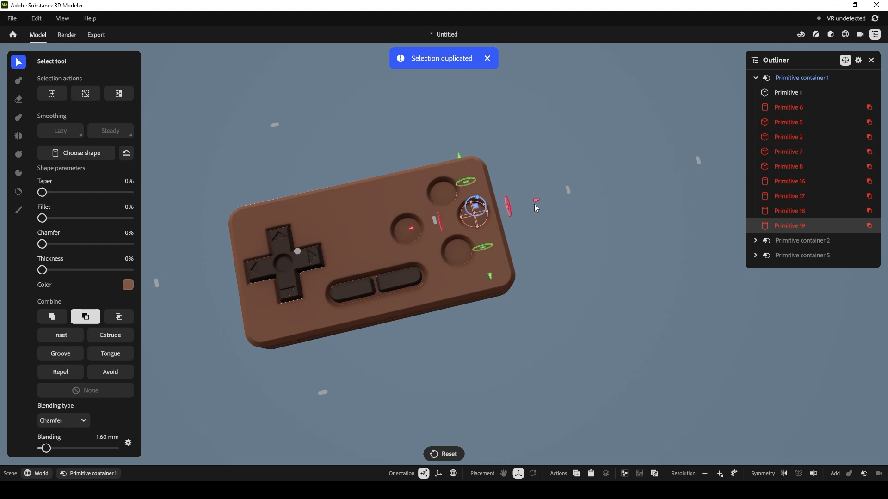
Undo the outer recess copy, then shift the three remaining round recesses together away from the slab's nearby short edge
key("ctrl+z")
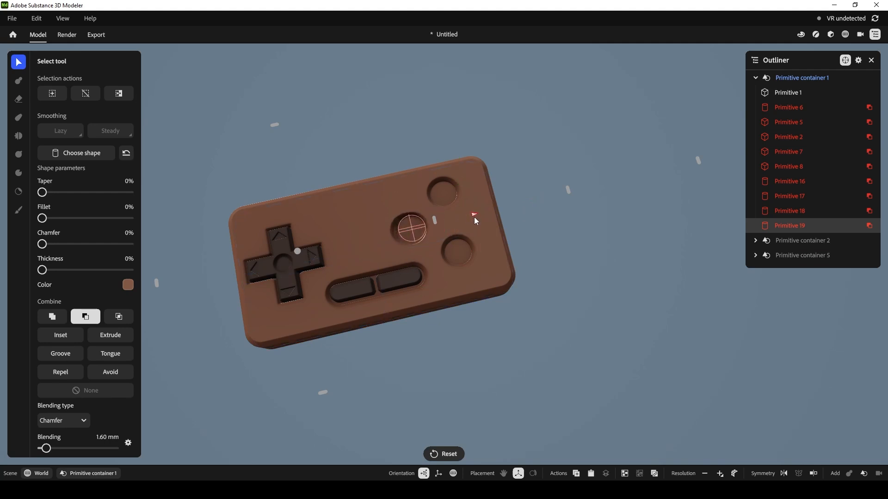
key("ctrl+z")
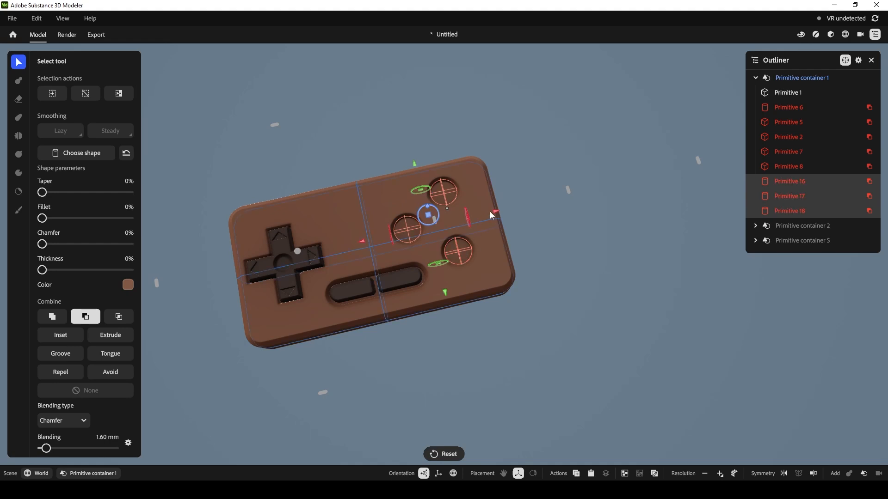
left_click(491, 212)
key("ctrl+z")
left_click(444, 195, "shift")
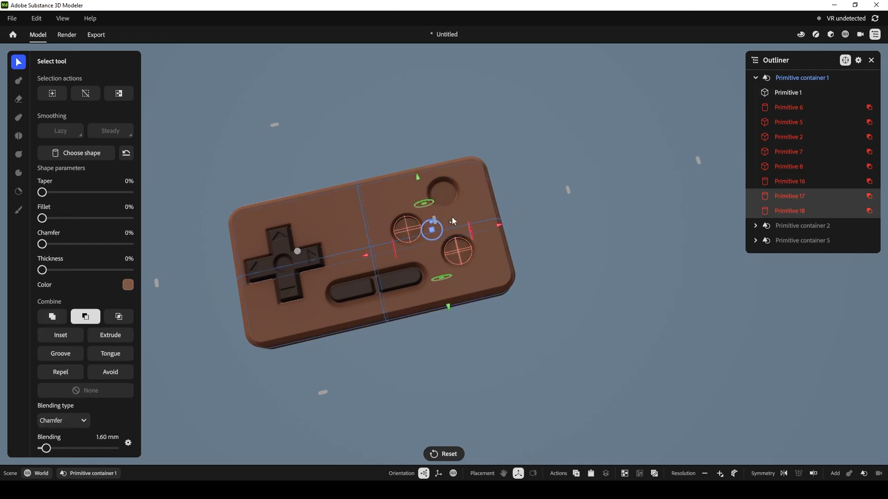
left_click(446, 197, "shift")
left_click_drag(495, 210, 486, 213)
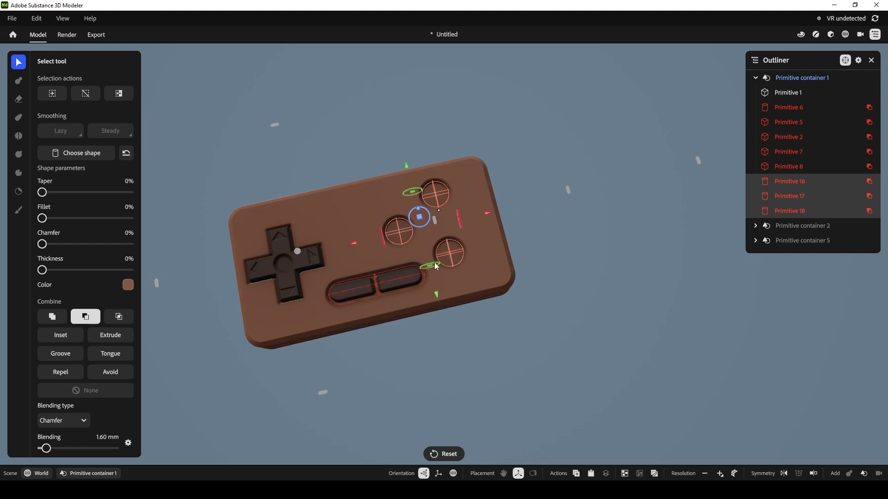
Duplicate the inner round recess cylinder and move the copy to the outer side to complete the four-recess diamond
left_click(544, 172)
left_click(405, 231)
left_click_drag(461, 216, 468, 218)
key("ctrl+d")
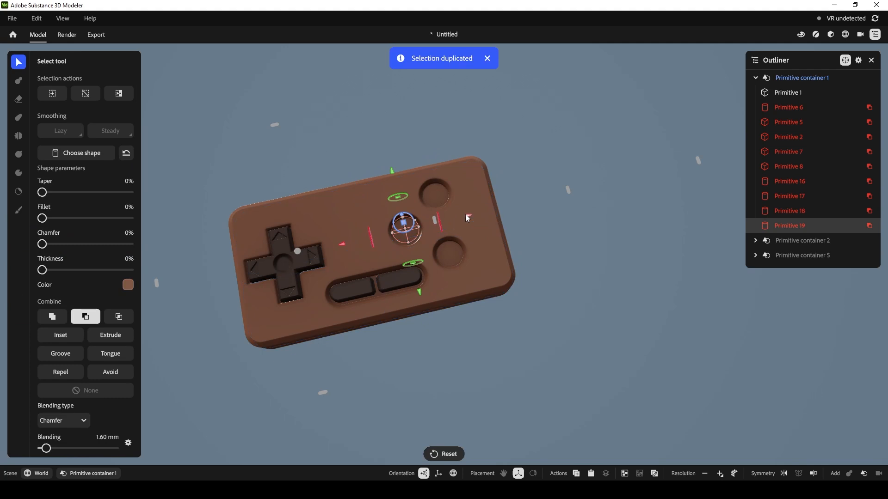
left_click_drag(513, 206, 523, 211)
key("ctrl+z")
left_click(413, 240)
left_click(408, 234)
key("ctrl+d")
left_click_drag(468, 215, 536, 206)
left_click(547, 234)
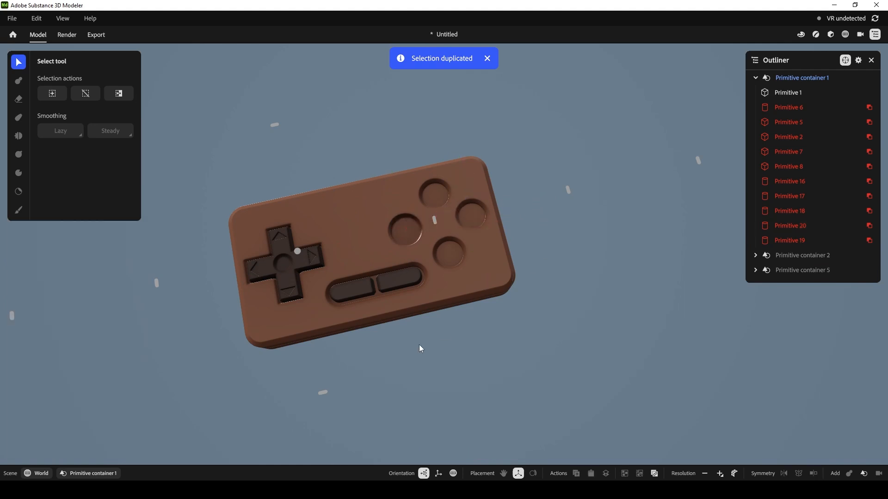
Shorten the slim split button's base shape from both ends
left_click(755, 77)
left_click(389, 280)
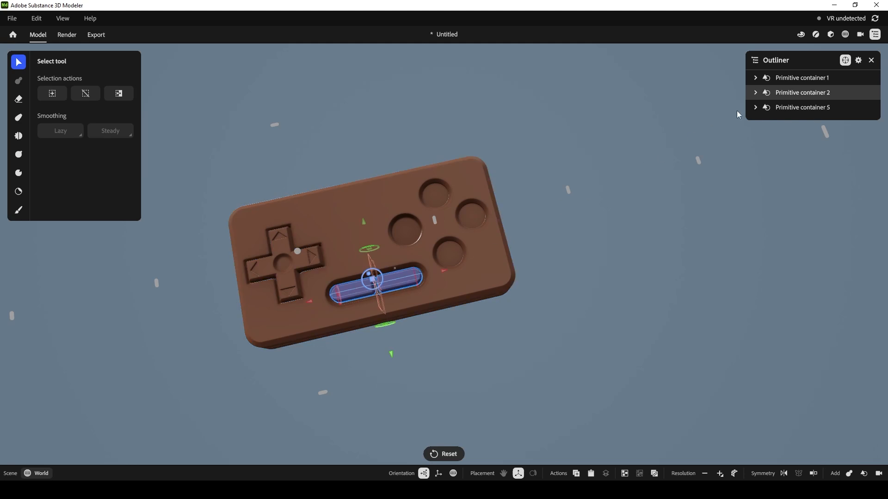
left_click(756, 93)
left_click(778, 107)
left_click_drag(425, 276, 410, 279)
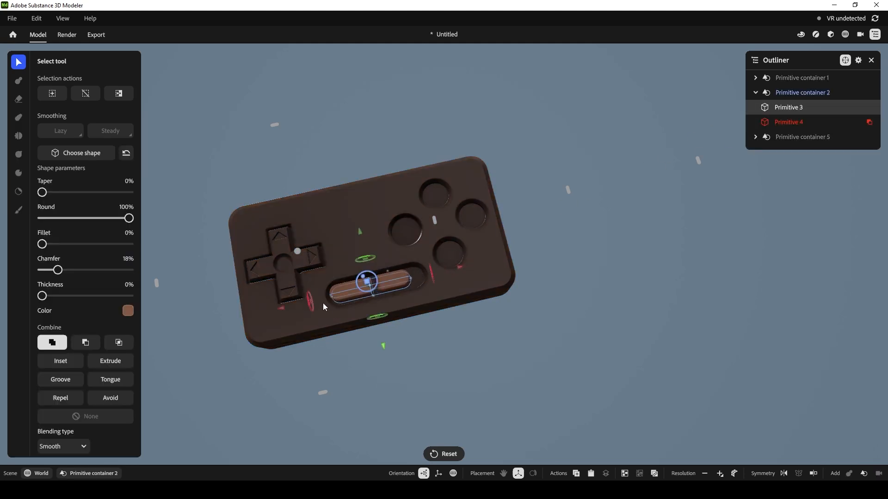
left_click_drag(332, 296, 345, 293)
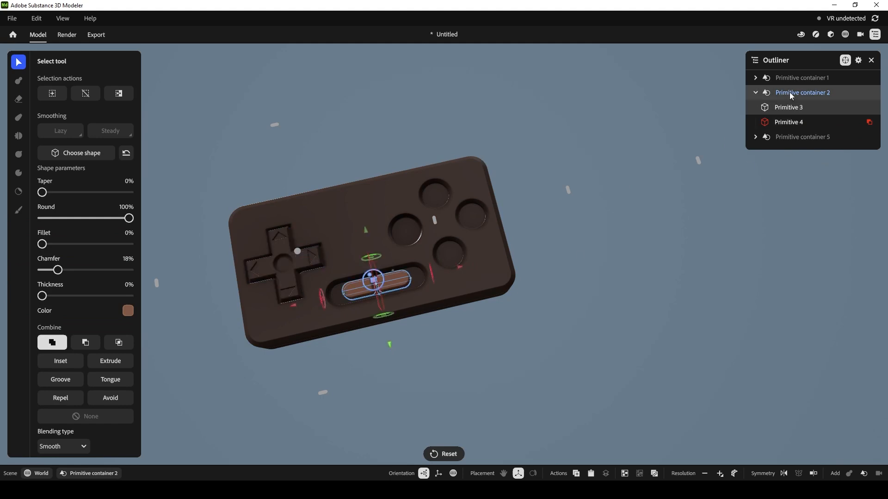
Shorten the subtractive recess around the slim split button from both ends to fit the shorter button
left_click(778, 79)
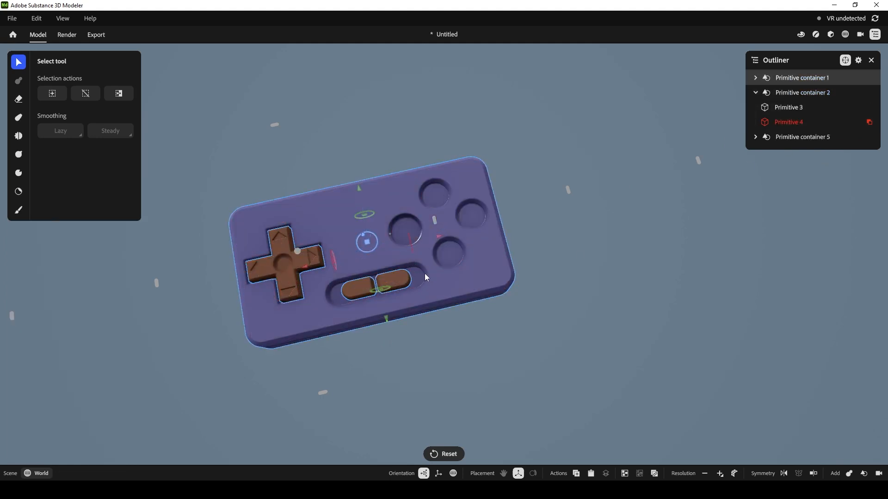
left_click(755, 78)
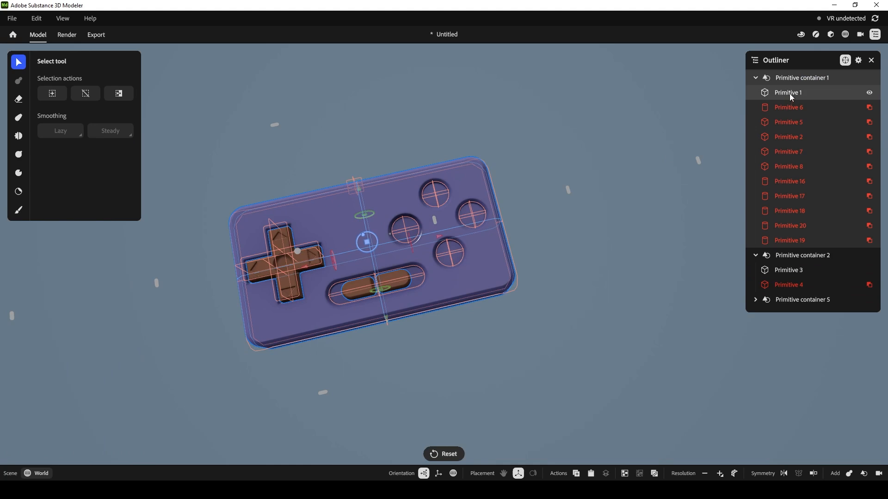
left_click(792, 94)
left_click_drag(418, 274, 415, 275)
left_click_drag(330, 297, 338, 295)
left_click(556, 293)
left_click_drag(557, 293, 540, 262, "alt")
left_click(412, 276)
left_click_drag(415, 277, 413, 276)
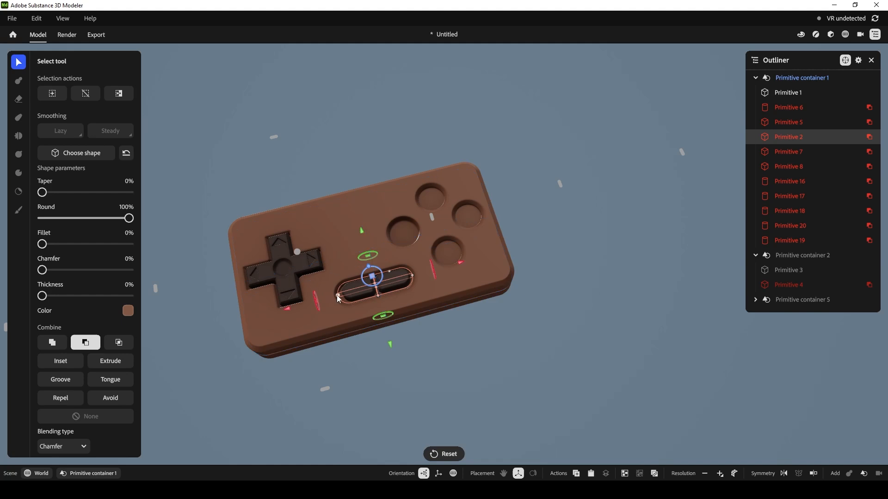
left_click(477, 342)
Duplicate the four subtractive cylinders of the round recess diamond together
left_click_drag(476, 341, 428, 240, "alt")
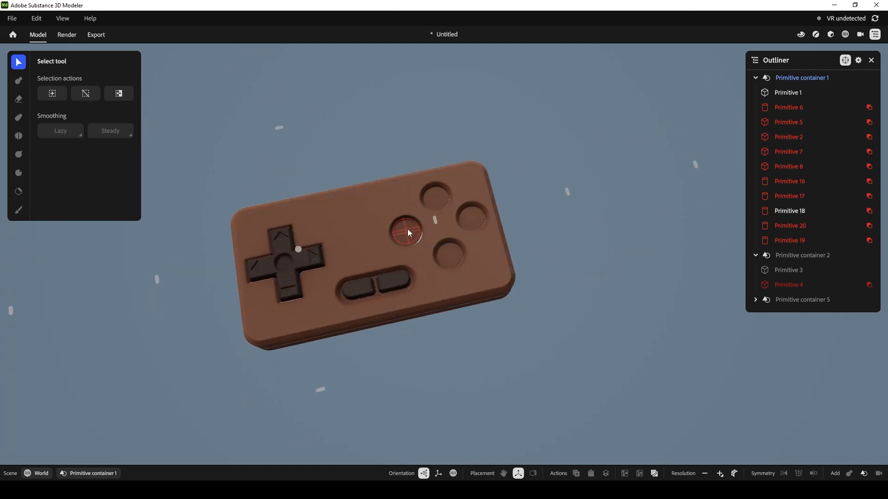
left_click(407, 230)
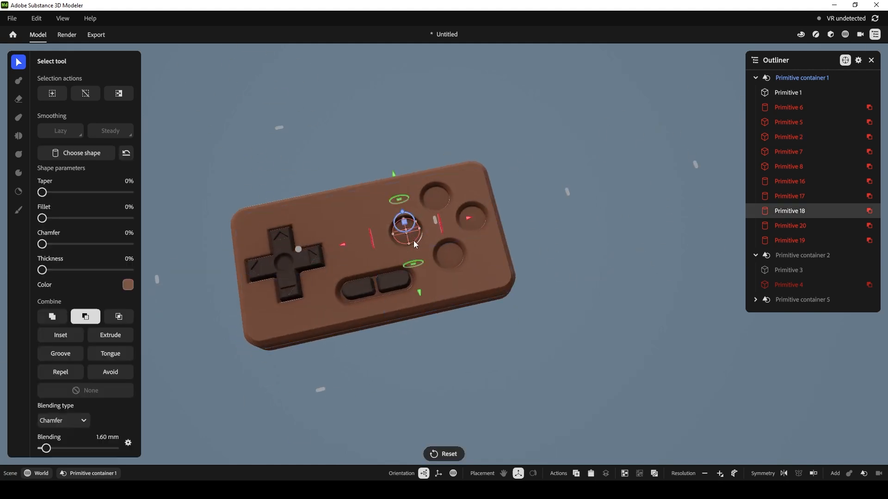
left_click(439, 195, "shift")
left_click(476, 217, "shift")
left_click(453, 254, "shift")
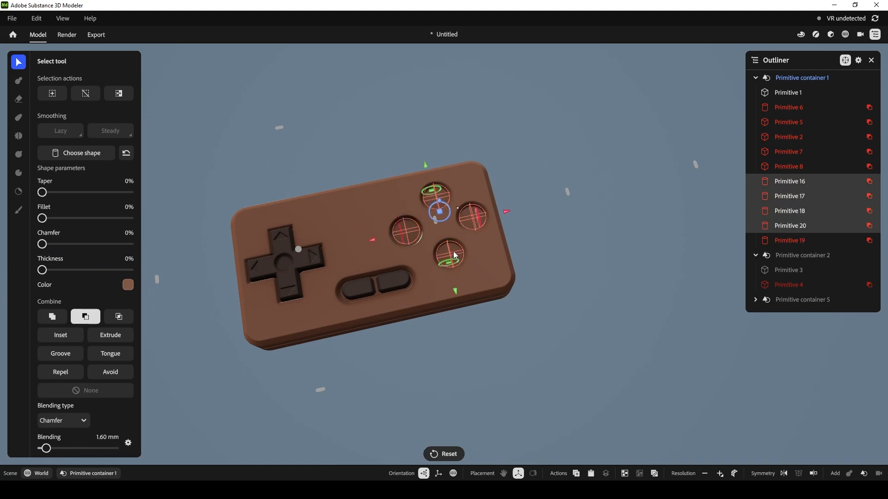
key("ctrl+d")
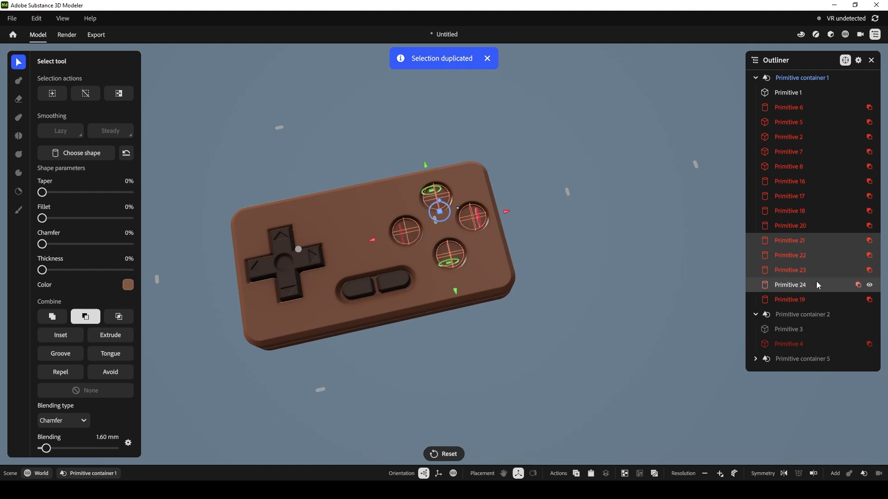
Move the cylinders Primitive 21, 19, 24 and 23 out of the slab's container into the cross button's Primitive container 5
left_click_drag(787, 241, 790, 356)
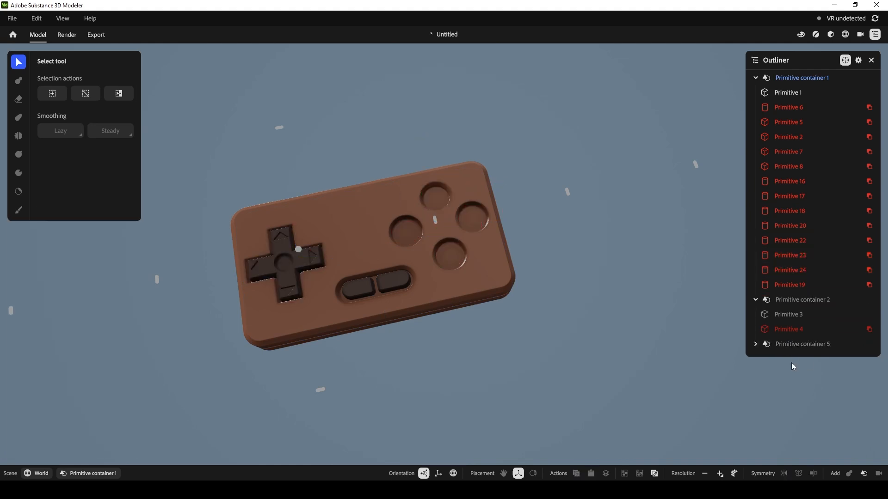
left_click(756, 344)
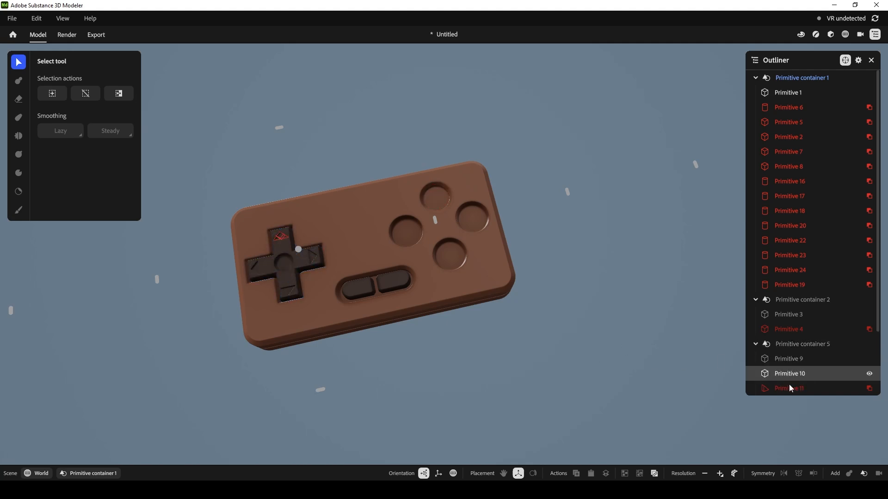
scroll(814, 327, "down", 3)
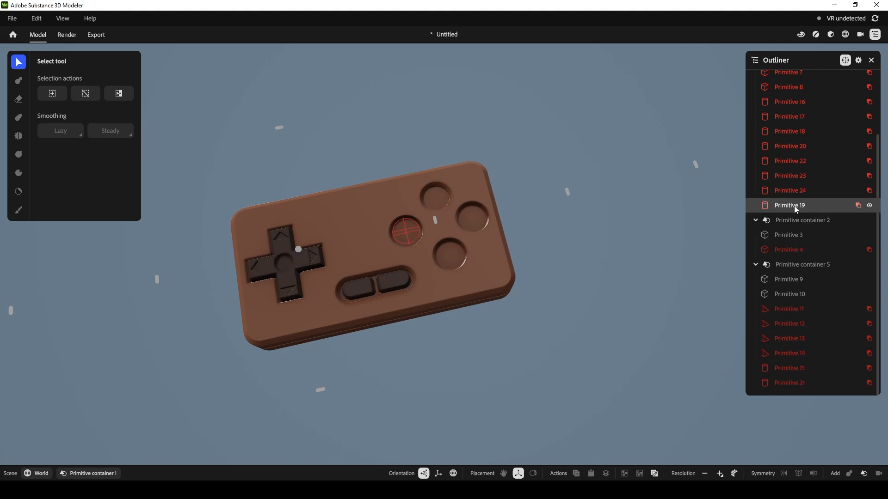
left_click_drag(787, 204, 794, 300)
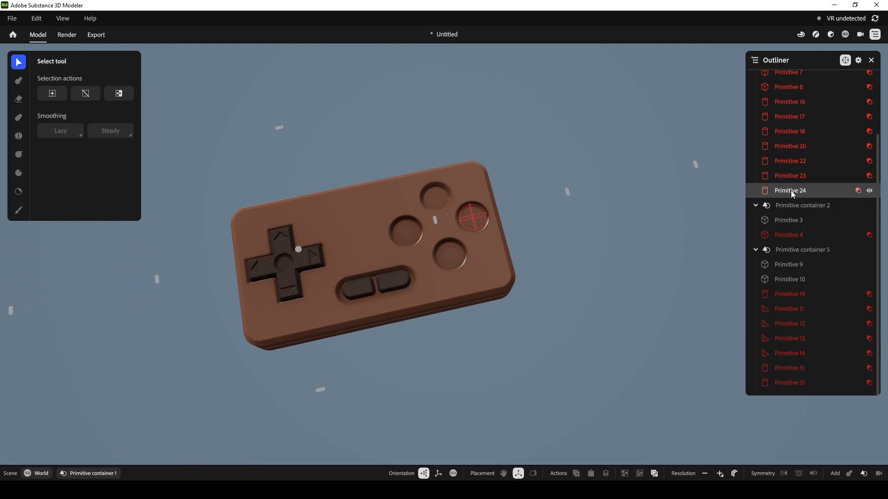
left_click_drag(791, 190, 790, 283)
left_click_drag(790, 177, 791, 251)
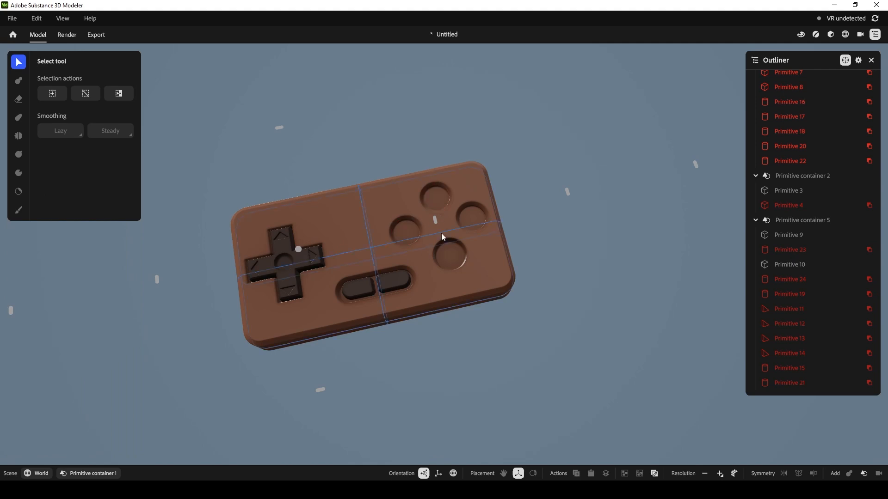
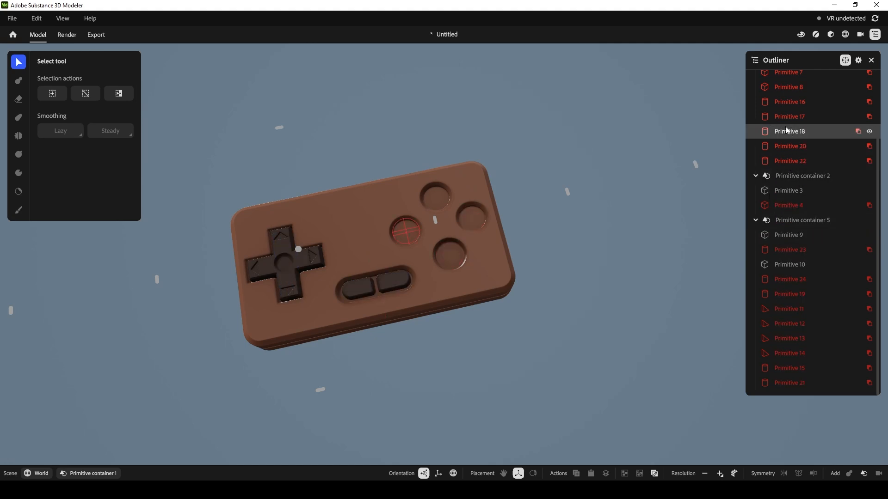
Set the inner and outer cylinders, Primitive 19 and Primitive 24, to Add so they form round buttons
left_click(789, 294)
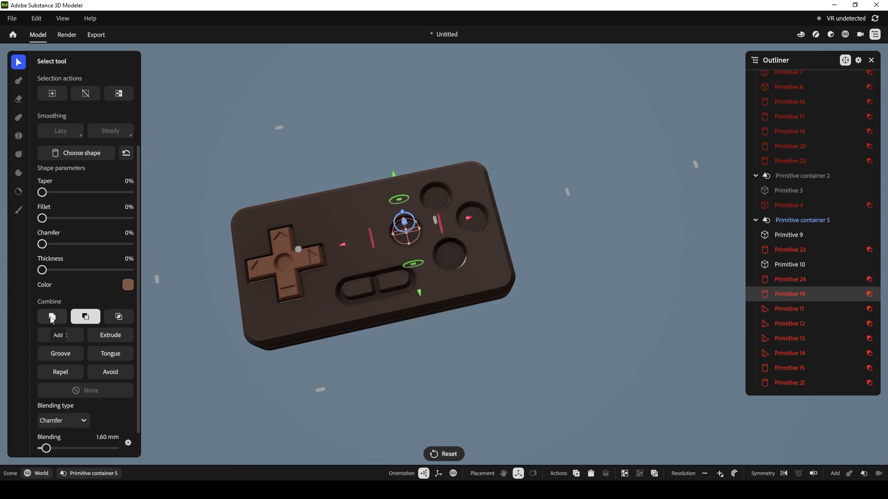
left_click(52, 318)
left_click(790, 280)
left_click(52, 317)
left_click(788, 252)
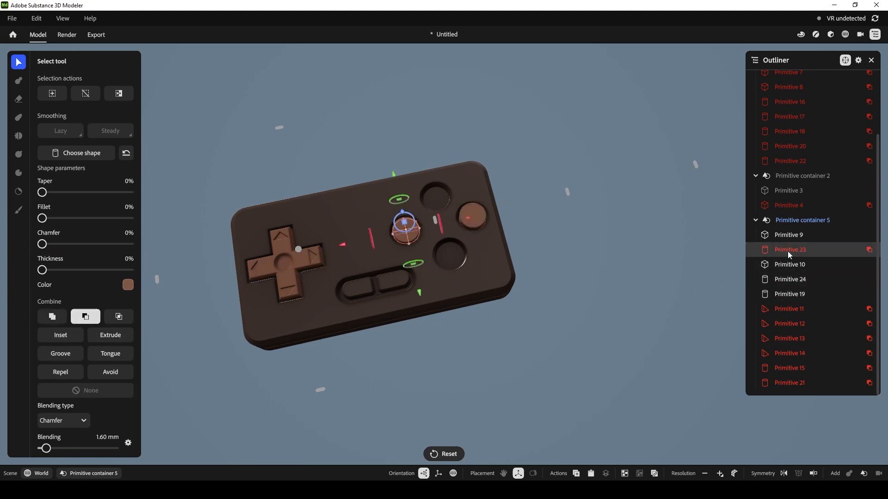
left_click(752, 265)
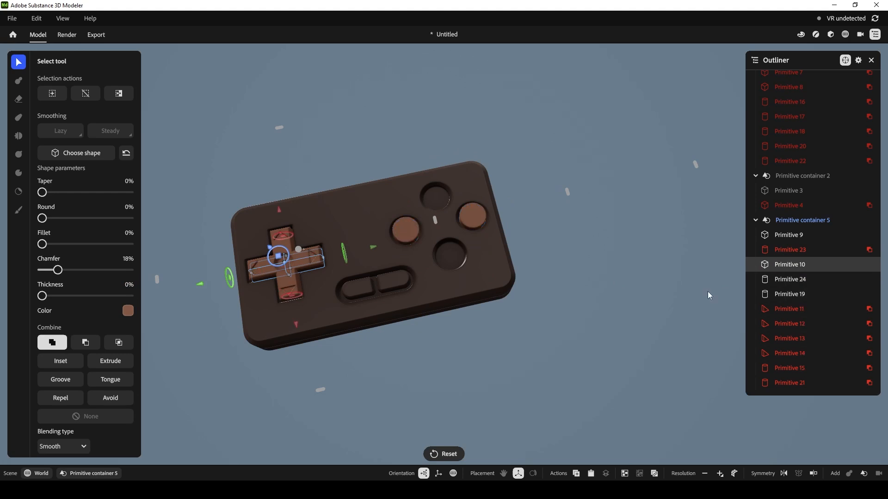
left_click(441, 204)
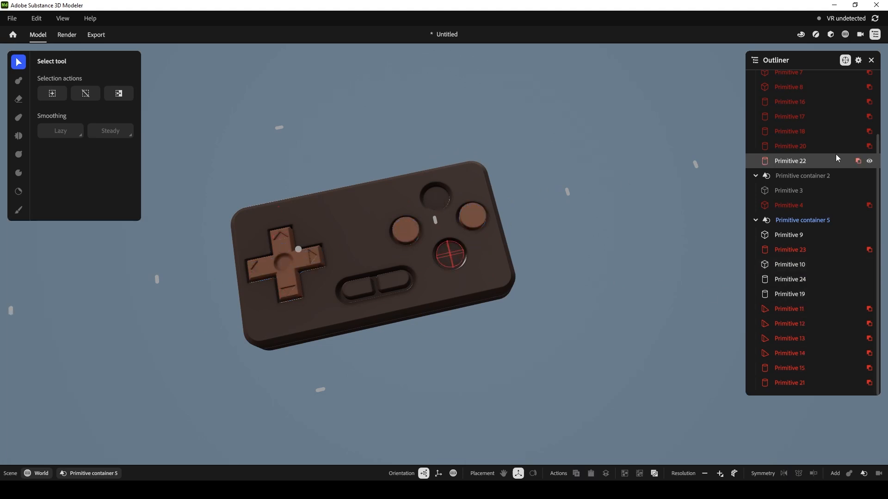
Move the duplicate cylinder Primitive 22 from the slab's container into Primitive container 5
left_click(786, 134)
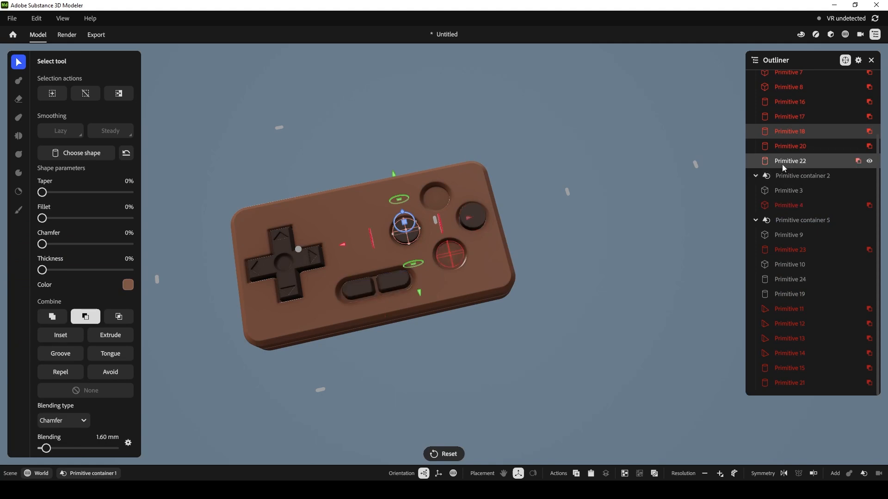
double_click(786, 160)
left_click_drag(794, 254, 790, 255)
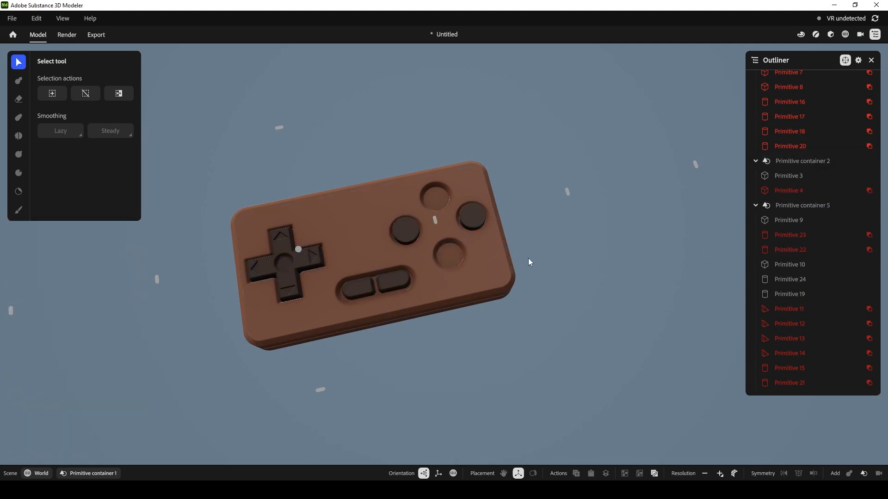
left_click(451, 252)
left_click_drag(790, 119, 792, 226)
key("ctrl+z")
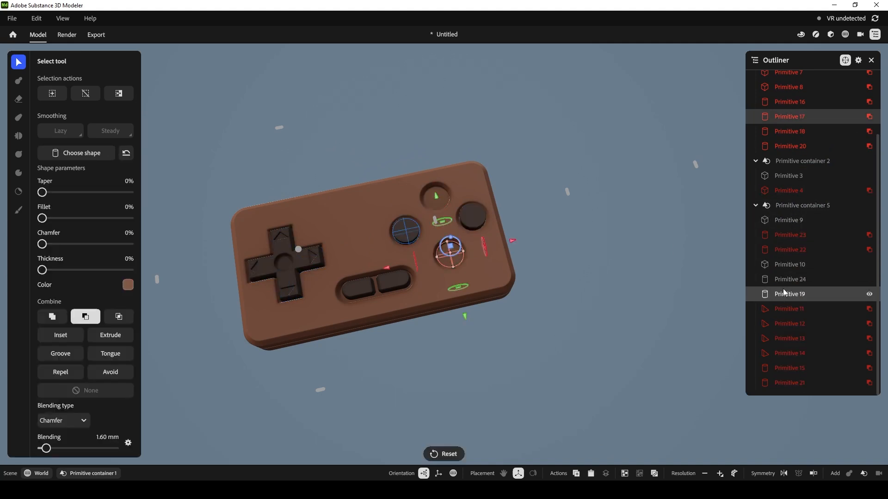
left_click(631, 278)
left_click(458, 257)
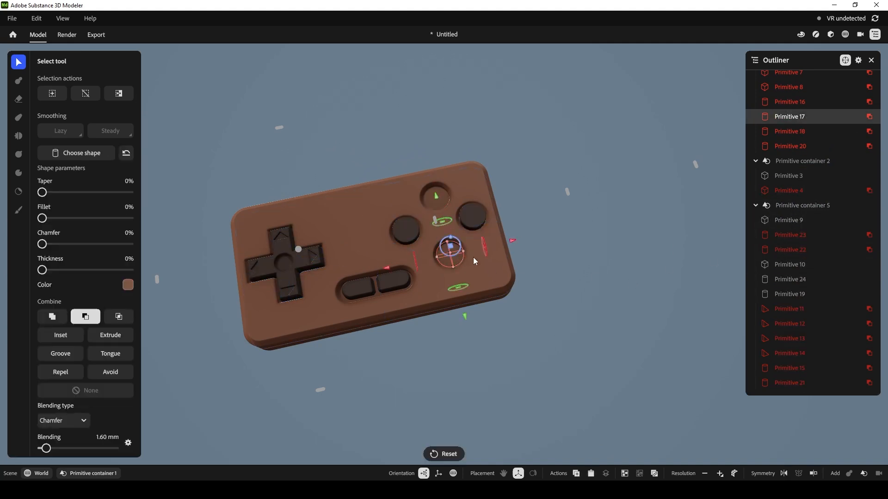
Set the cylinder Primitive 22 to Add to form the round button nearest the slim split button
left_click(789, 220)
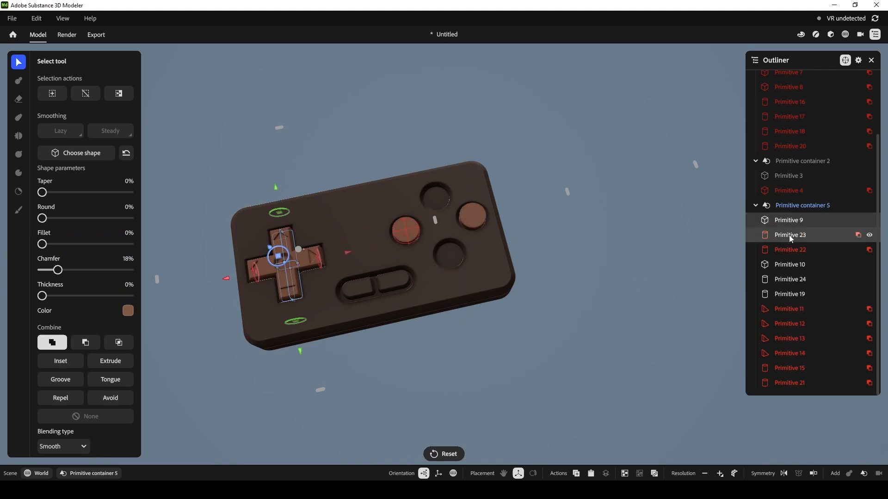
left_click(791, 250)
left_click(52, 316)
left_click(573, 303)
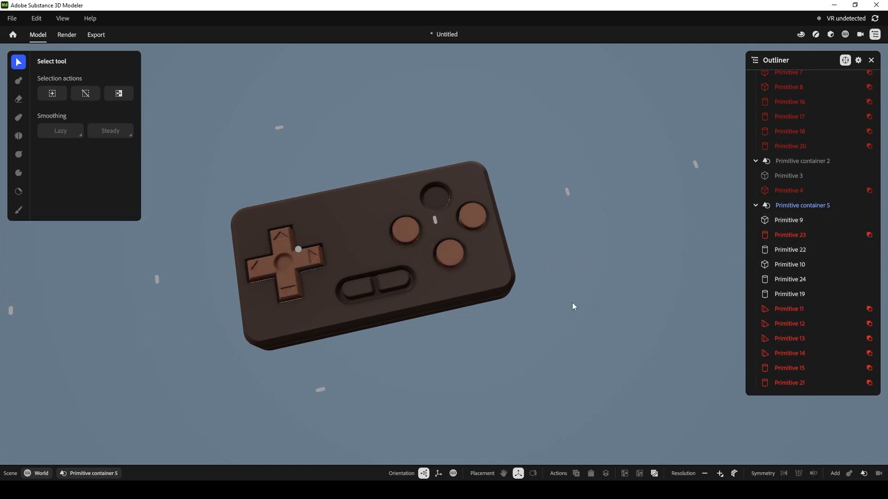
Move the cylinder Primitive 16 of the remaining empty round recess into Primitive container 5
left_click(789, 143)
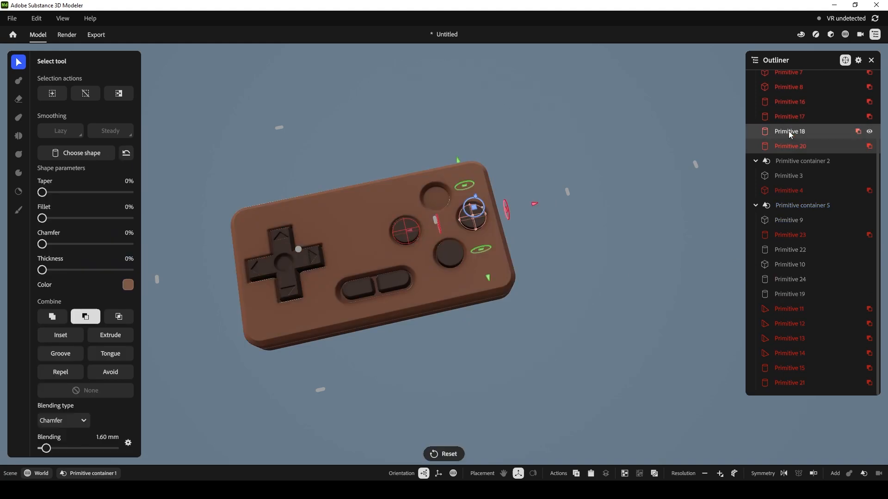
left_click(791, 107)
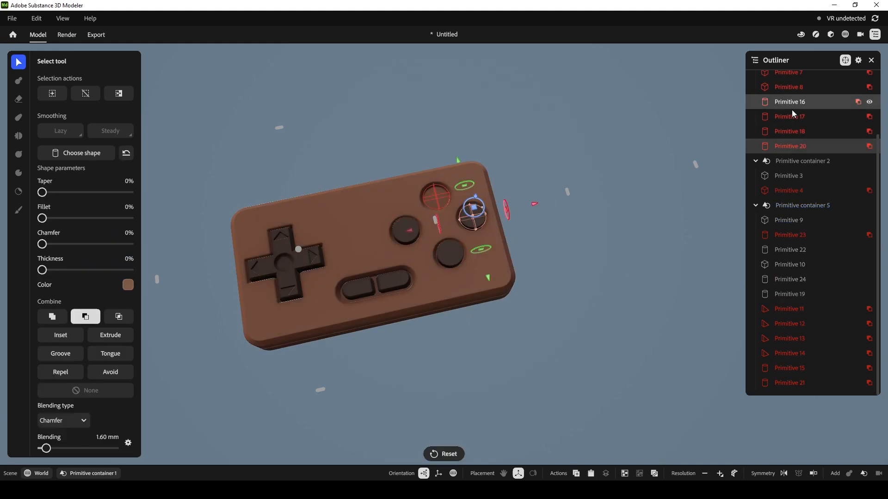
left_click_drag(789, 104, 792, 288)
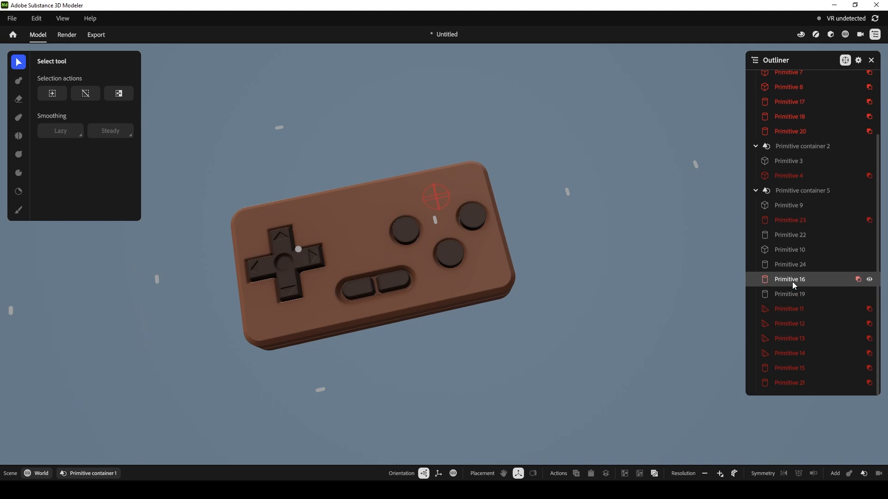
Undo the last move of the cylinder Primitive 16 and place a duplicate of it in Primitive container 5 instead
key("ctrl+z")
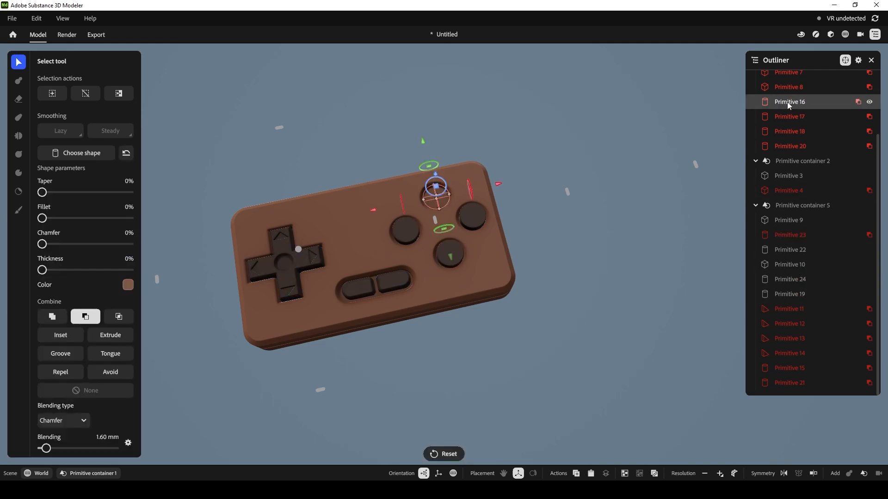
key("ctrl+d")
left_click_drag(787, 101, 791, 259)
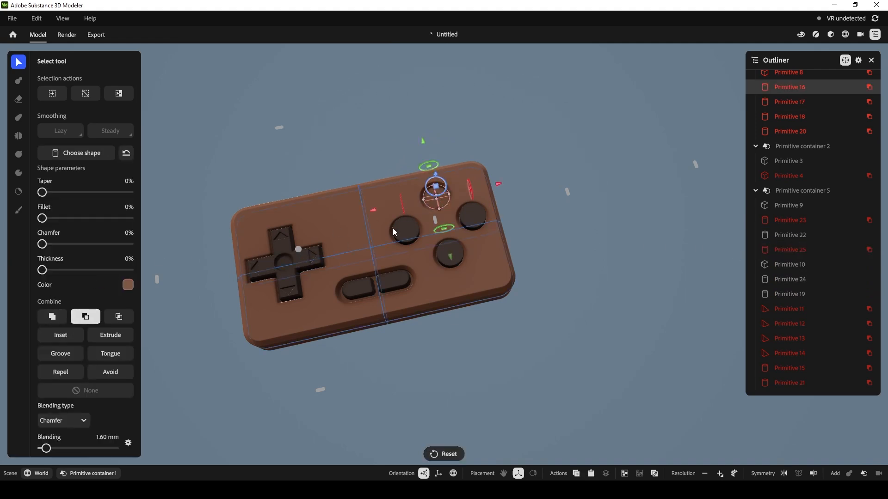
Set the duplicated cylinder Primitive 25 in Primitive container 5 to Add at the empty round recess
left_click(789, 219)
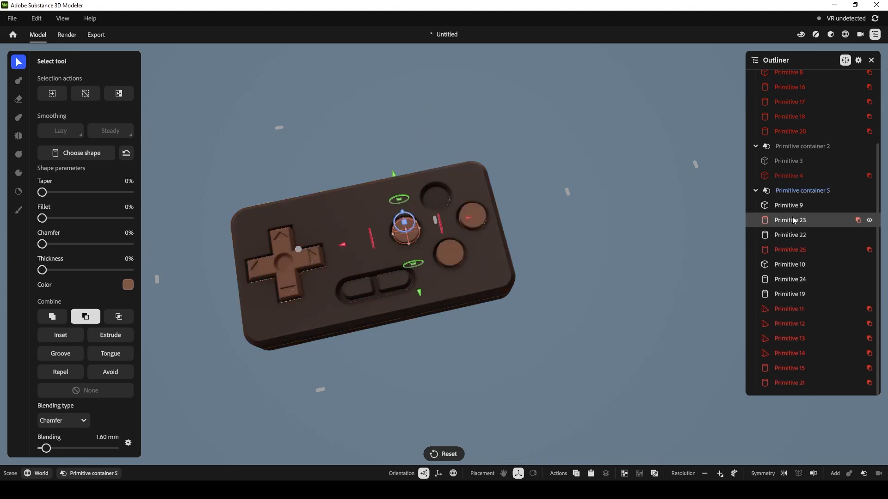
left_click(787, 250)
left_click(52, 316)
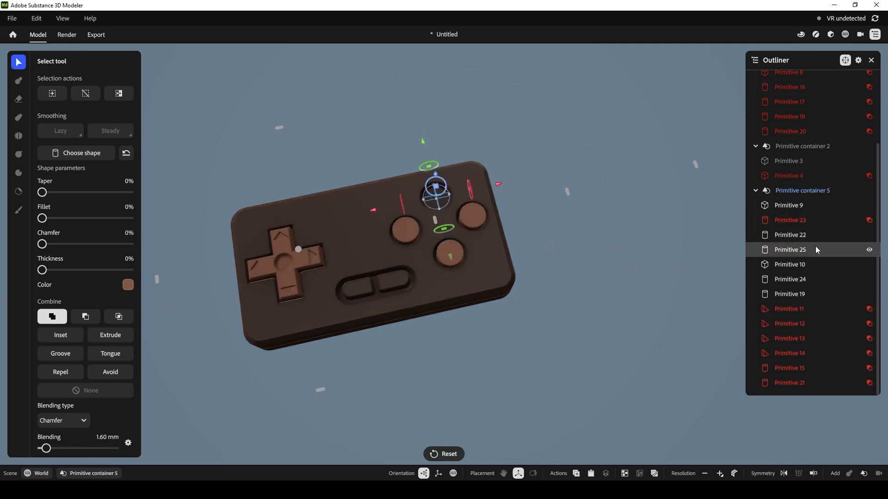
Try to bring out the missing round button by shifting the cylinder Primitive 25 and switching it between Subtract and Add
left_click(792, 262)
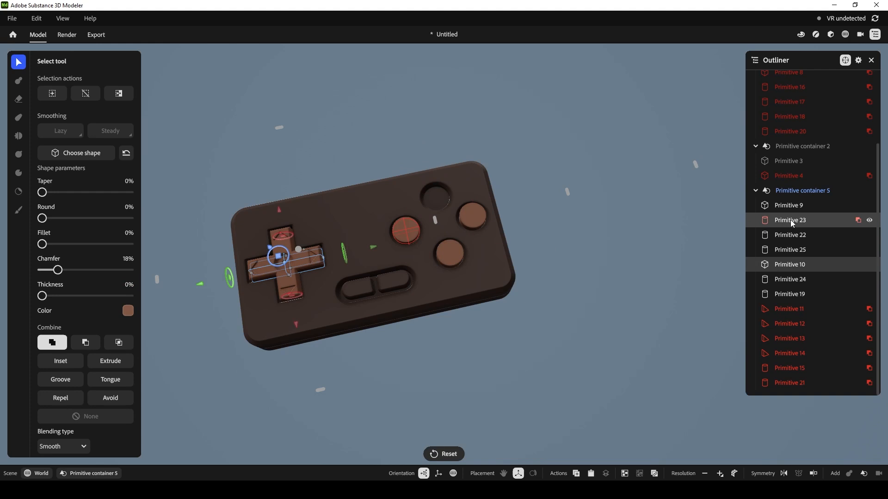
left_click(789, 235)
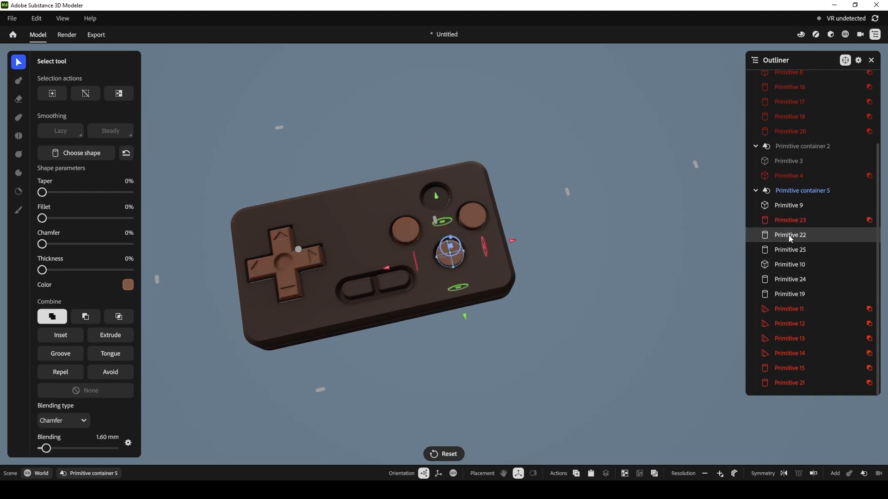
left_click(789, 251)
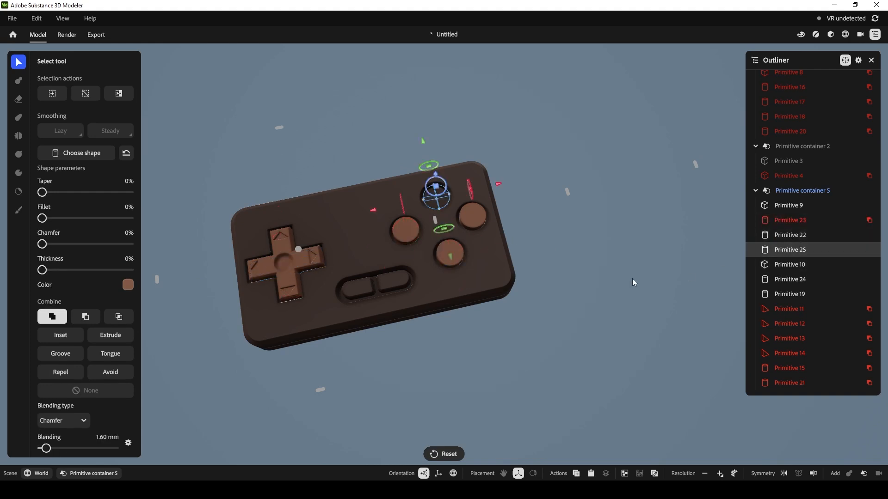
left_click_drag(421, 143, 421, 124)
left_click_drag(532, 241, 578, 223, "alt")
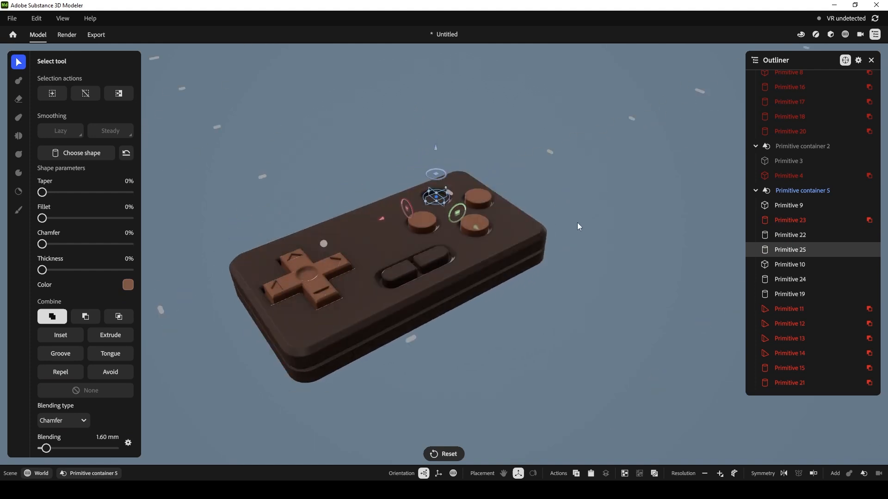
left_click(85, 317)
left_click(58, 318)
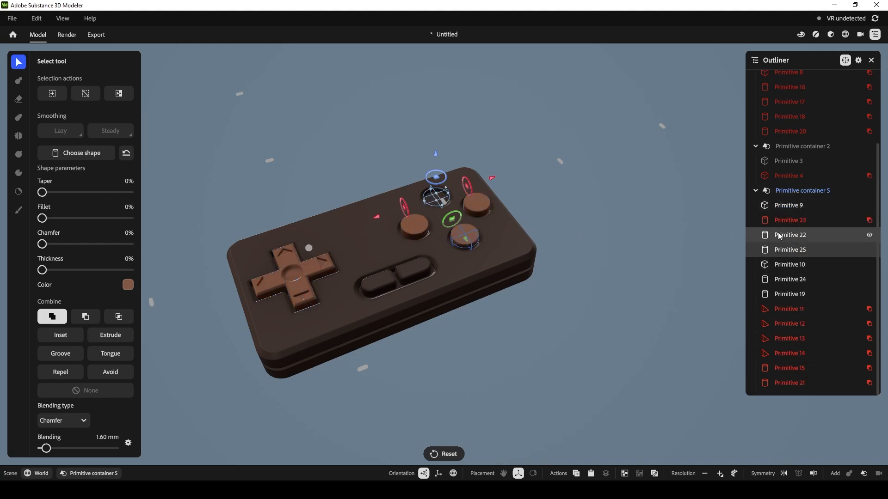
Undo the last changes and try placing a duplicate of the cylinder Primitive 22 in the empty round recess
key("ctrl+z")
key("ctrl+z")
key("ctrl+z")
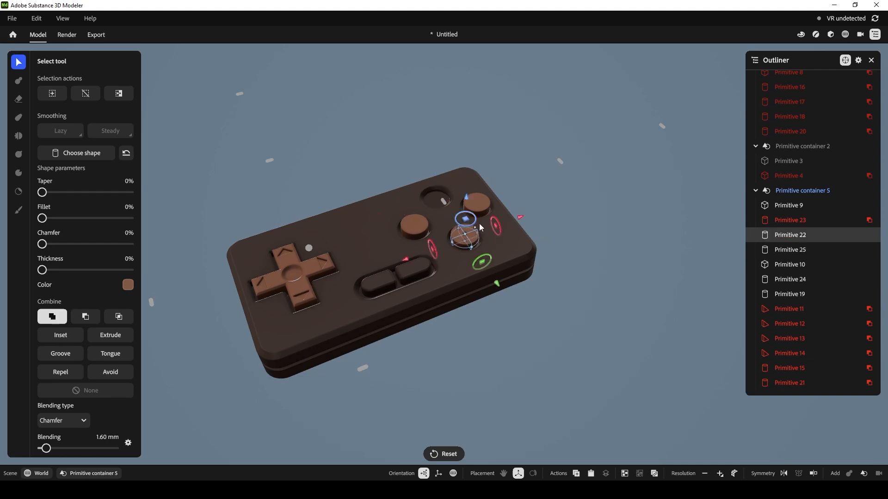
key("ctrl+d")
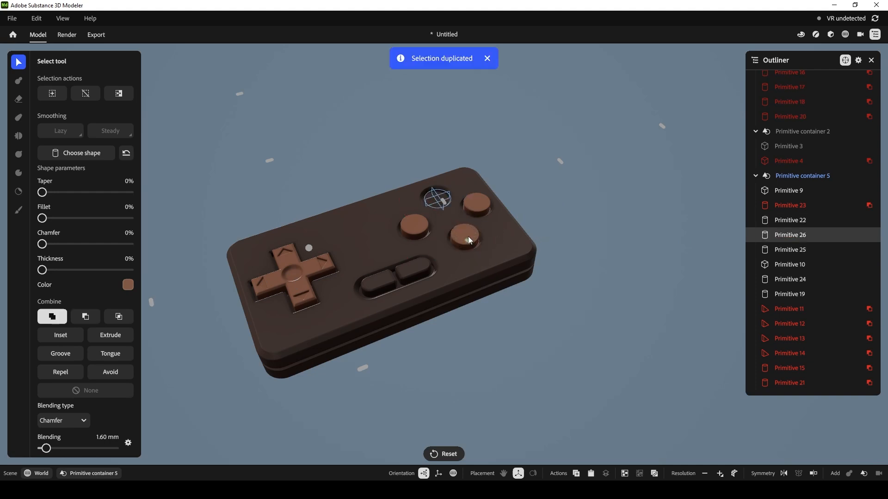
left_click(434, 199)
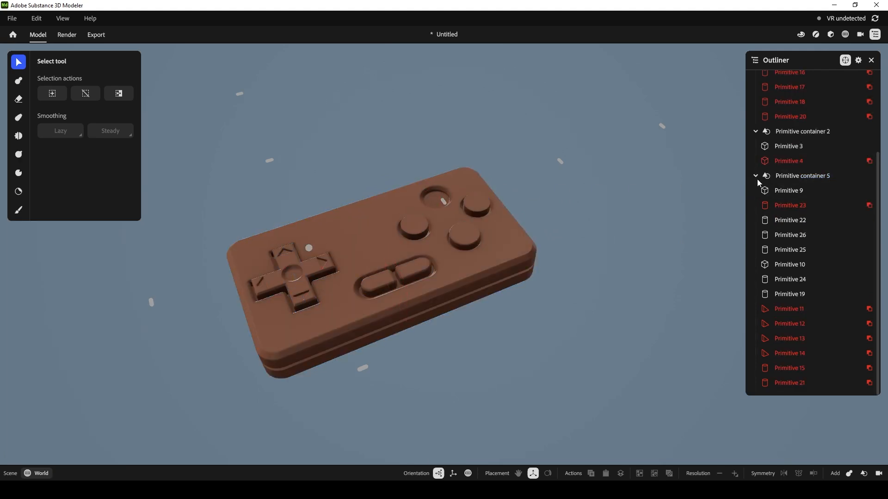
Go through the primitives of Primitive containers 2 and 5 to find the one cutting away the missing round button
left_click(756, 131)
left_click(755, 162)
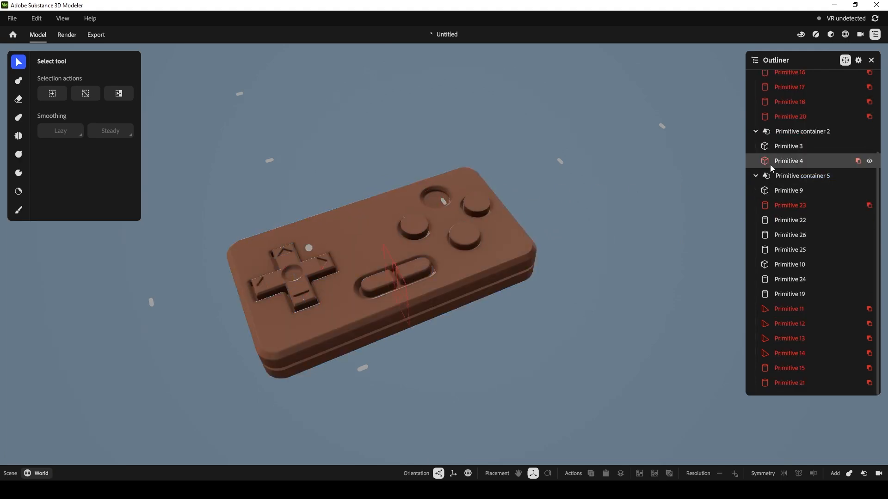
left_click(783, 148)
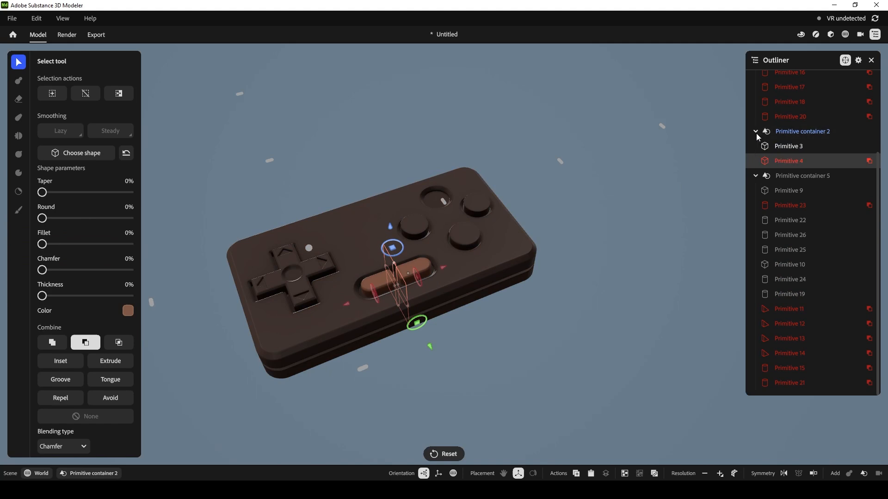
left_click(756, 132)
left_click(784, 190)
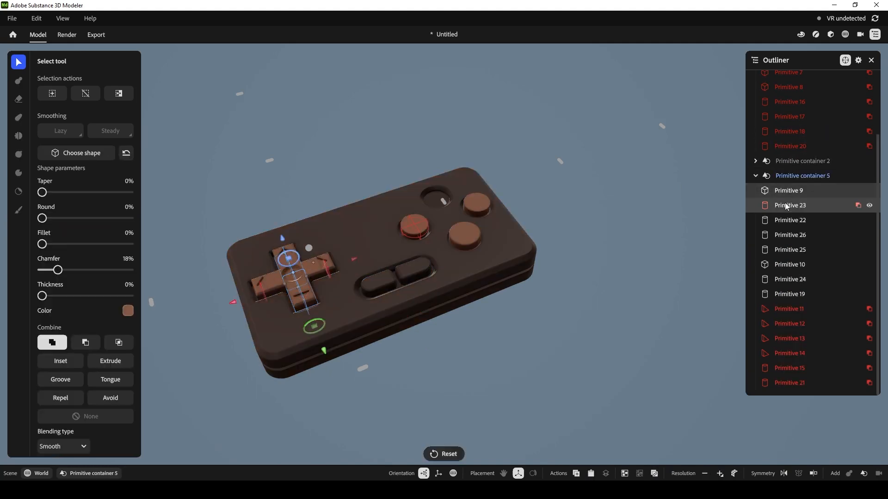
left_click(785, 206)
left_click(784, 219)
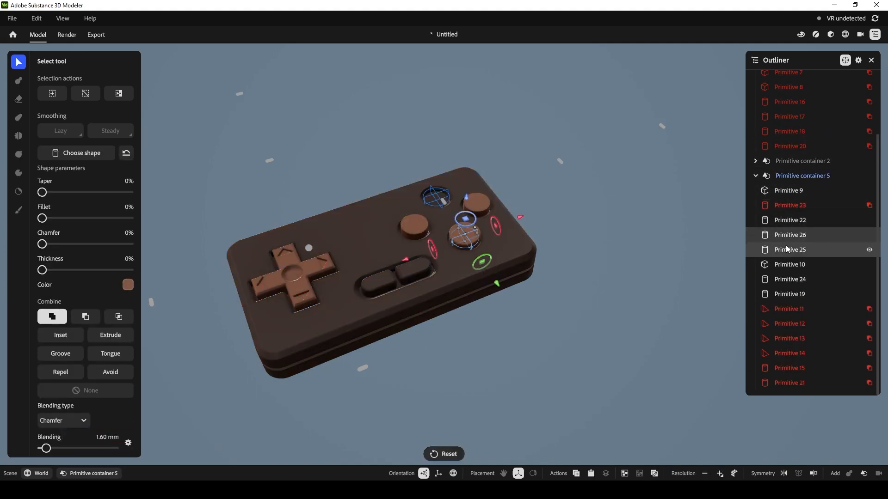
left_click(786, 250)
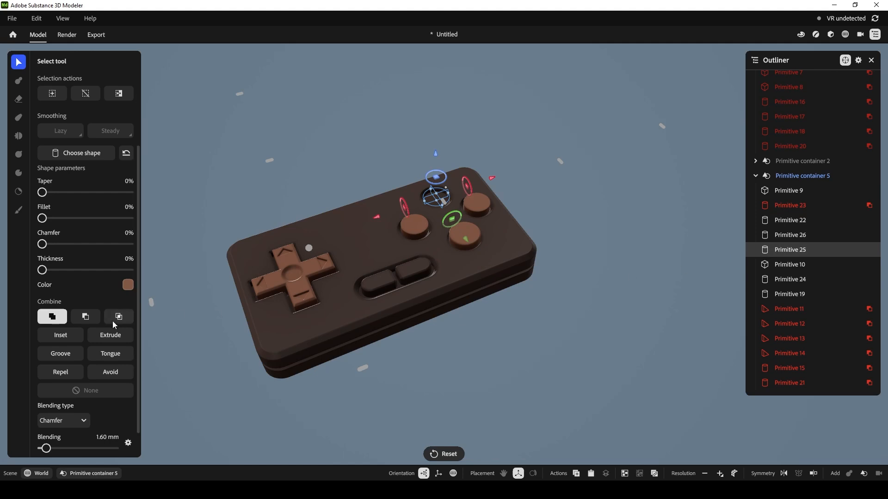
left_click(788, 264)
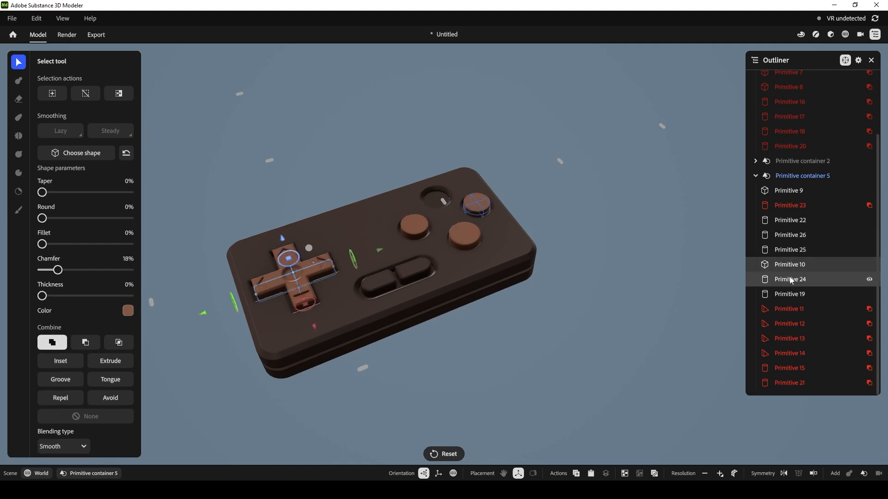
left_click(790, 278)
left_click(791, 291)
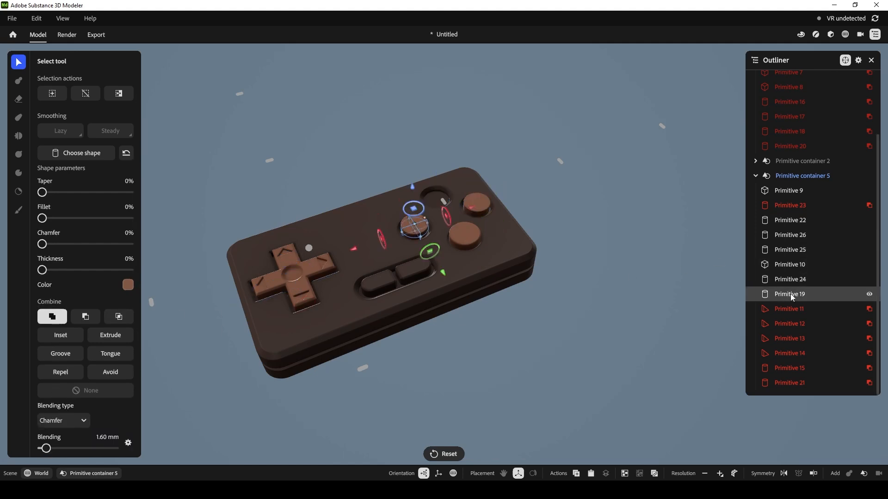
left_click(789, 308)
left_click(790, 323)
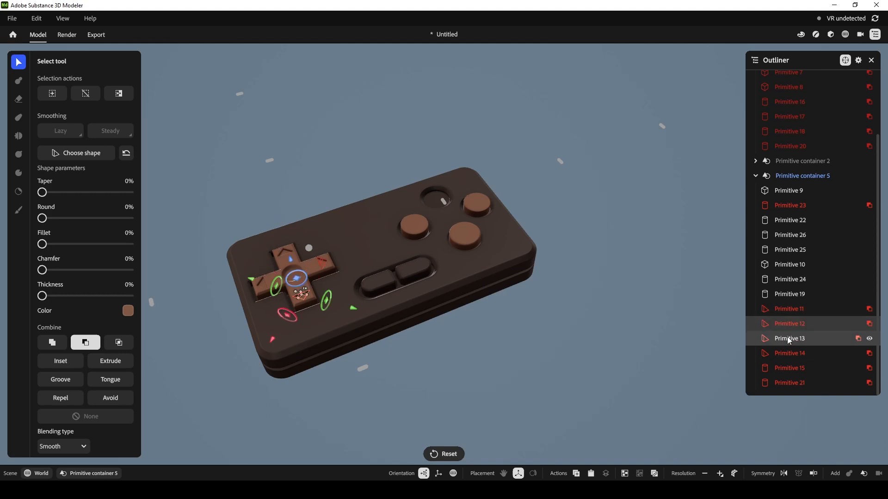
left_click(788, 337)
left_click(790, 355)
left_click(788, 368)
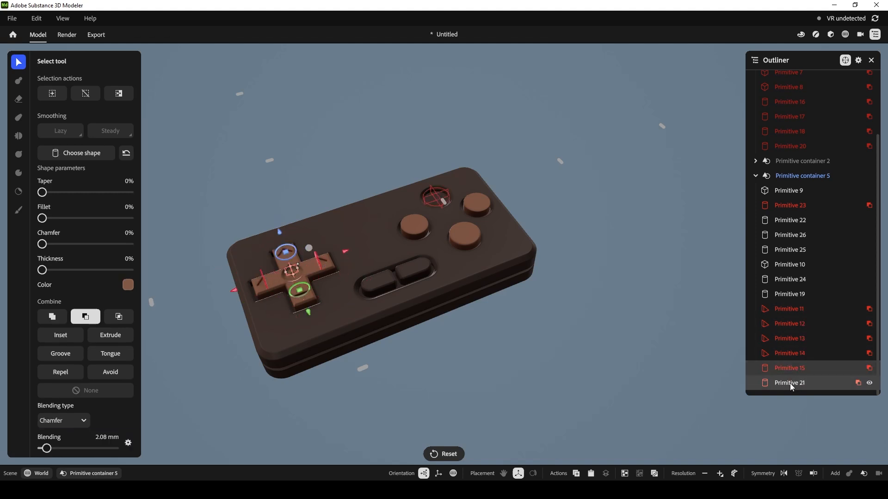
Set the cylinder Primitive 21 in the empty round recess to Add to form the fourth round button
left_click(790, 382)
left_click(53, 316)
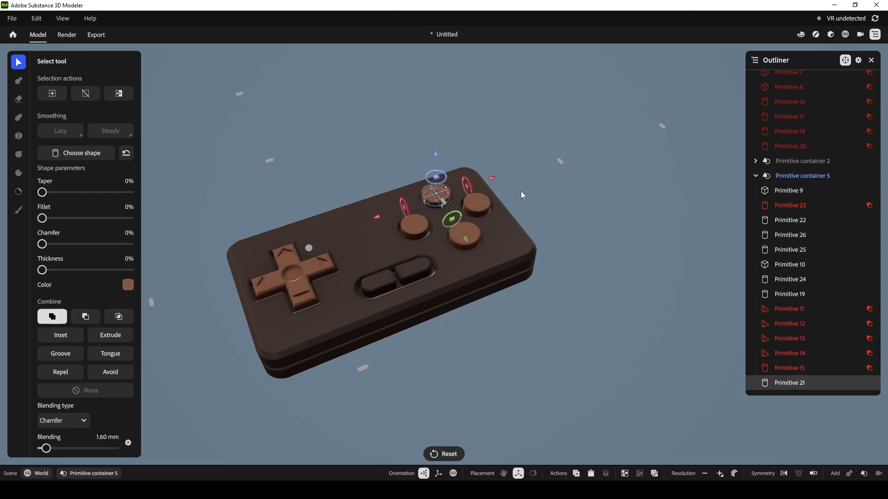
left_click(581, 203)
Select the cylinders at all four round buttons together and set their chamfer to 14%
left_click(430, 200)
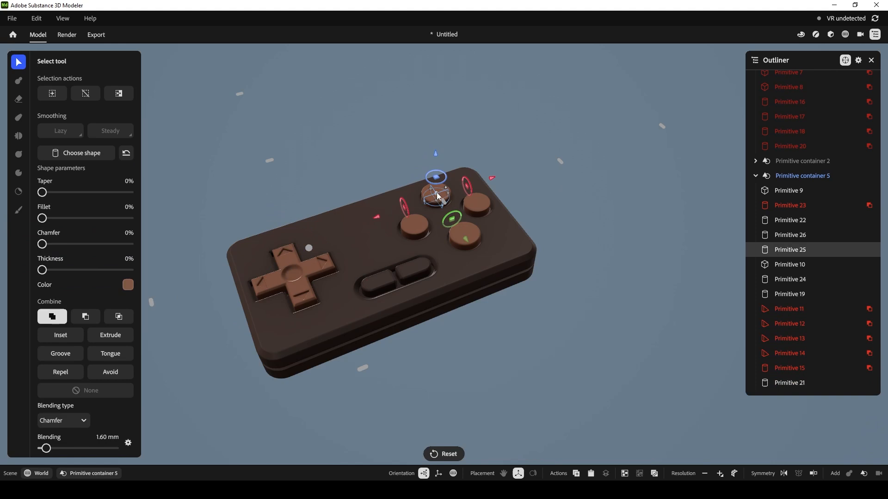
left_click(484, 212, "shift")
left_click(469, 231, "shift")
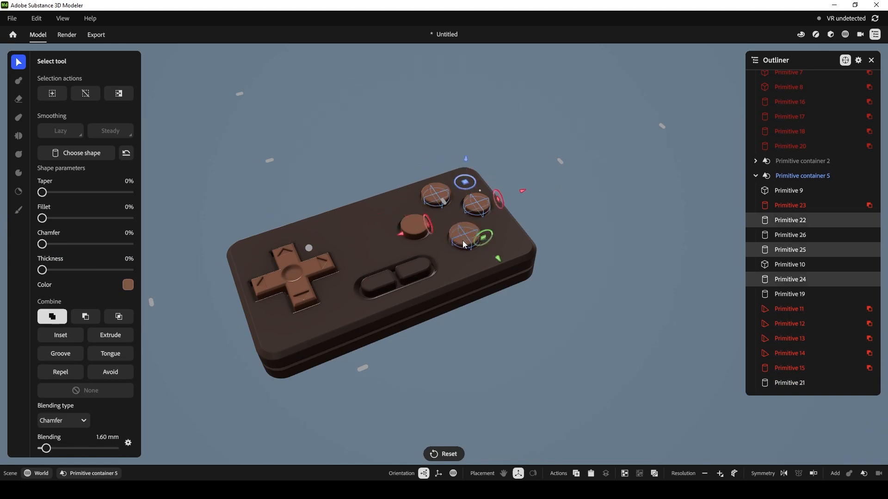
left_click(413, 233, "shift")
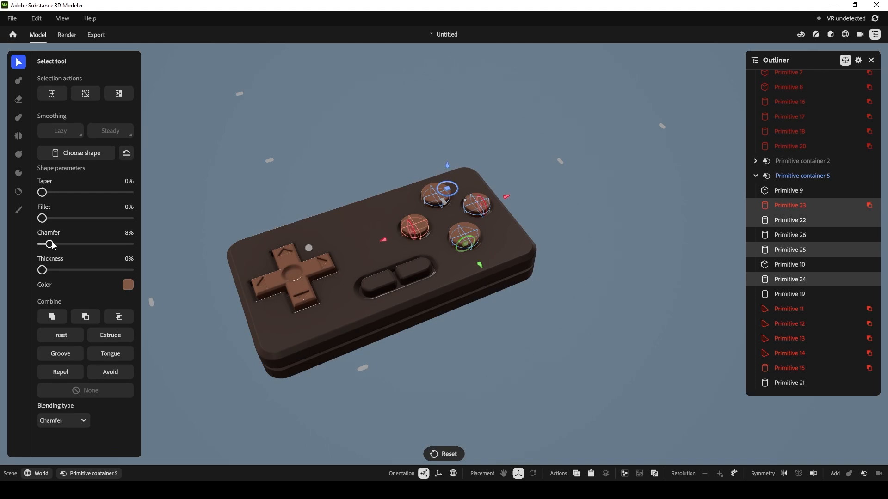
left_click(586, 214)
Fine-tune the chamfer of the cylinder Primitive 25 at the fourth round button and clear the selection
left_click(439, 196)
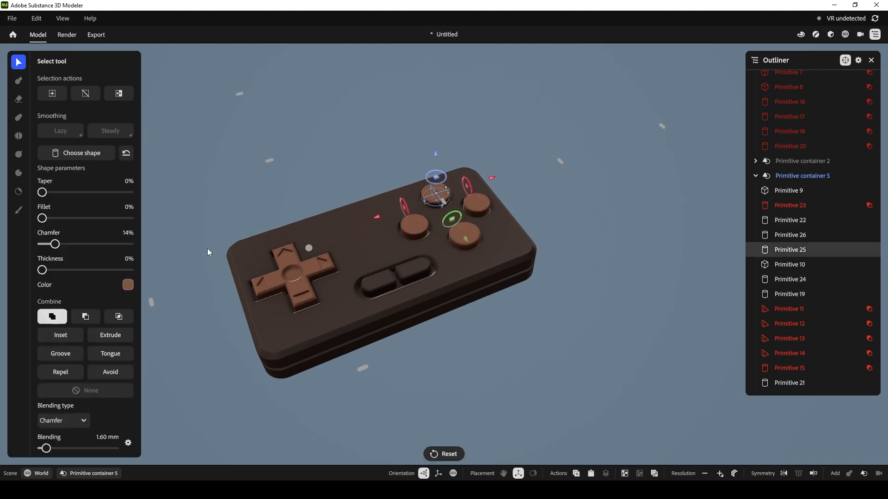
left_click_drag(73, 247, 57, 247)
left_click(523, 301)
left_click_drag(594, 254, 577, 273, "alt")
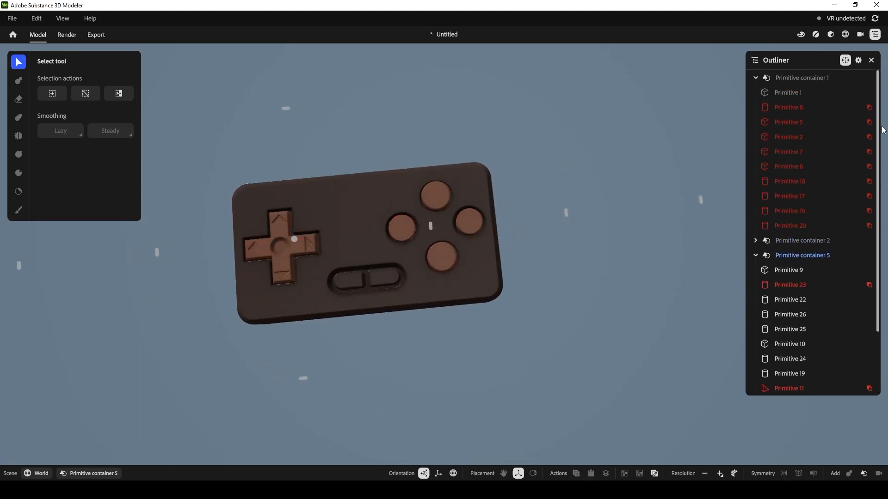
Collapse Primitive containers 1 and 5 in the Outliner and clear the selection
left_click(756, 77)
left_click(756, 107)
left_click(646, 221)
middle_click_drag(543, 321, 596, 281)
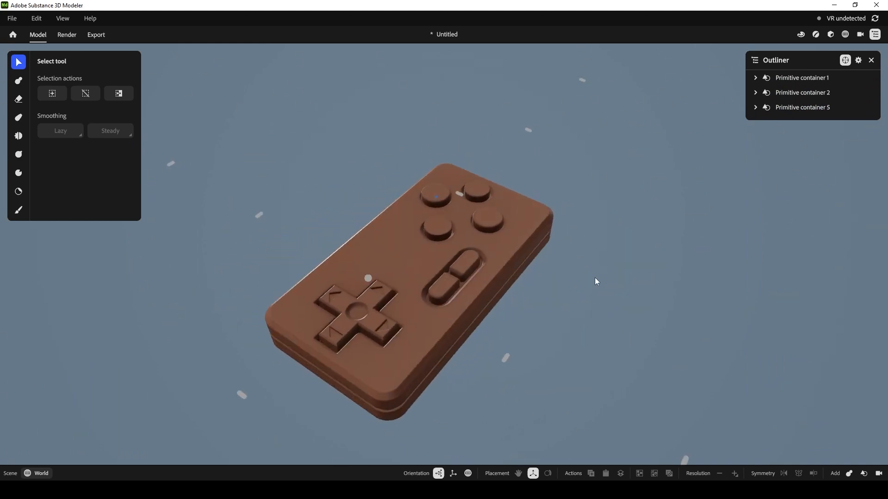
Lower Primitive container 5 with the cross and round buttons slightly into the slab and inspect the fit
left_click(470, 215)
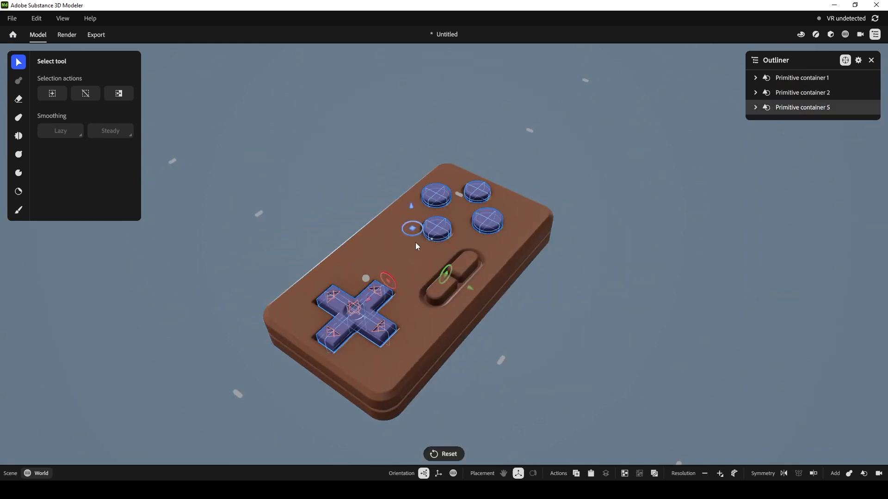
left_click_drag(411, 205, 410, 208)
left_click(596, 208)
left_click_drag(601, 226, 454, 239, "alt")
left_click_drag(543, 293, 595, 200, "alt")
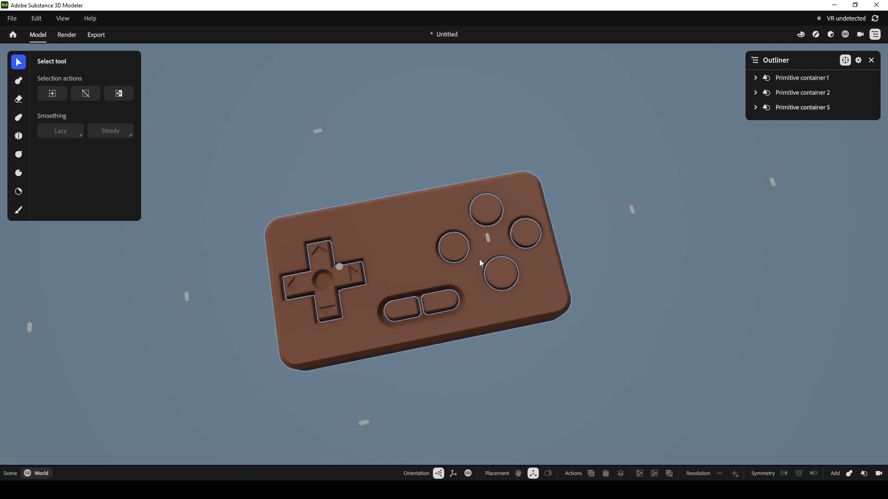
left_click_drag(627, 235, 579, 216, "alt")
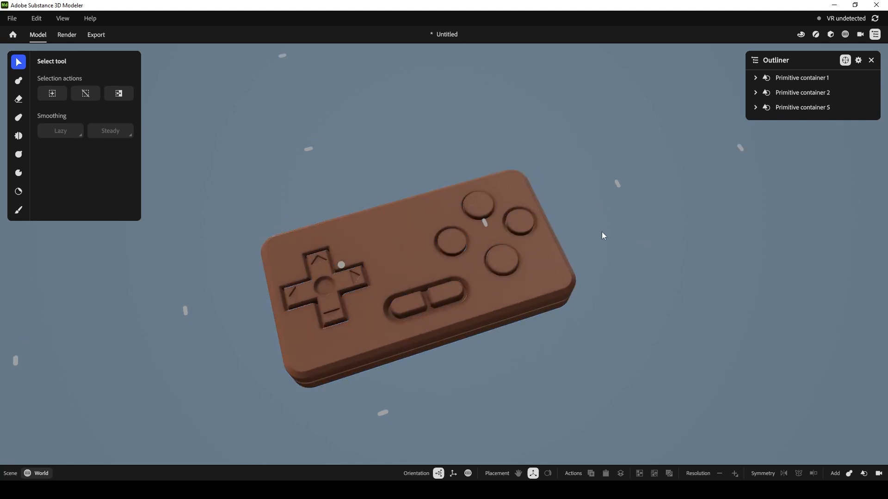
Add a cylinder primitive and position it on the slab's face so that it encircles the four round buttons
left_click(568, 271)
left_click(755, 77)
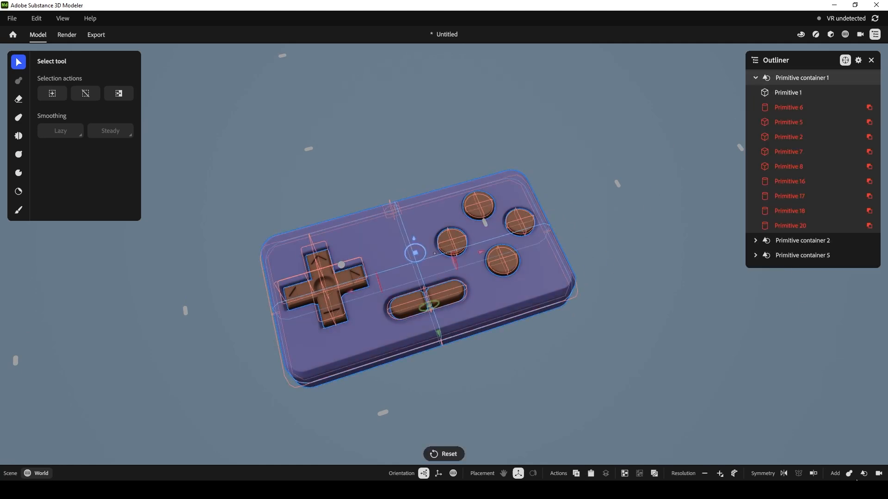
left_click(864, 474)
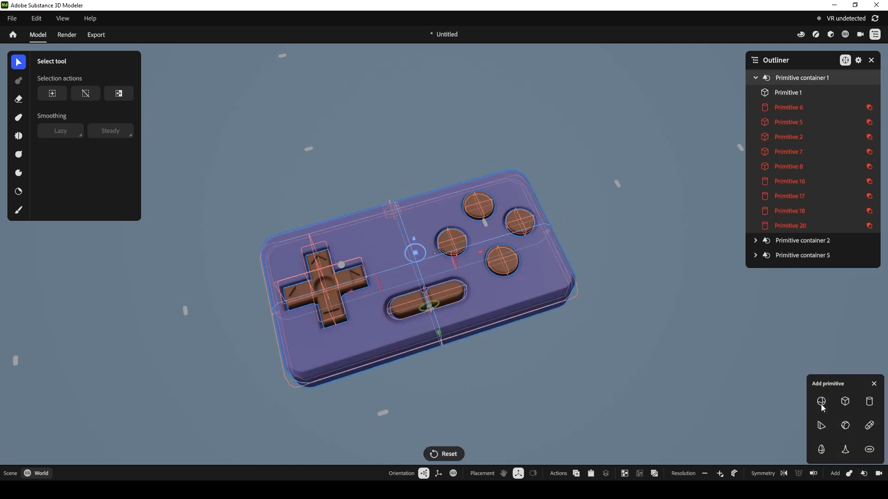
left_click(870, 401)
middle_click_drag(458, 226, 593, 198)
left_click_drag(559, 150, 558, 197)
Set the new cylinder around the round buttons to Subtract and give it a thickness of 15%
left_click(86, 316)
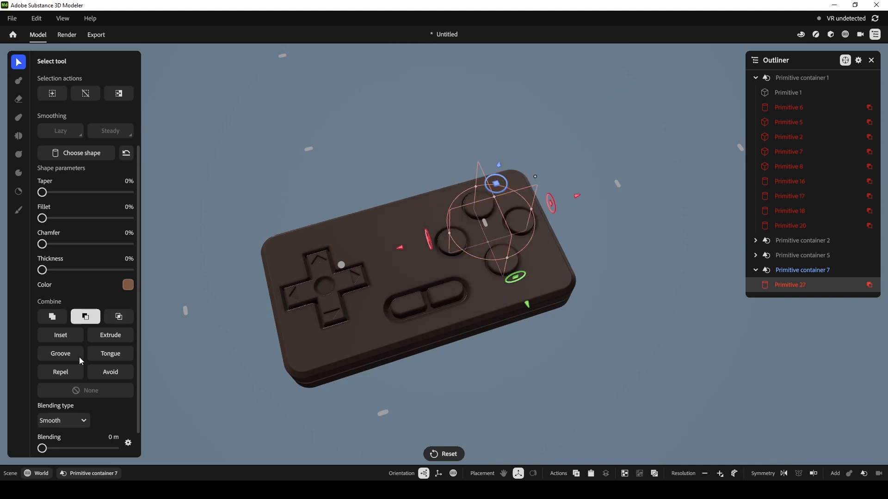
left_click_drag(46, 269, 59, 272)
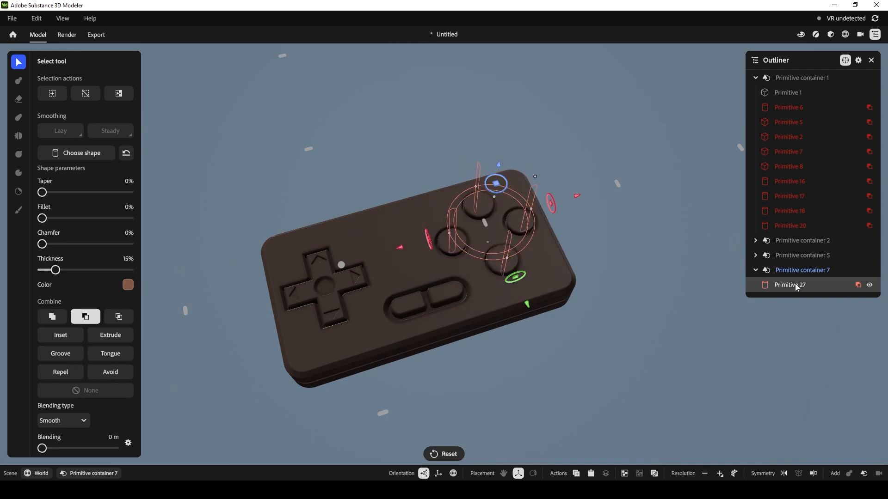
Try to move the subtracting ring cylinder from Primitive container 7 into Primitive container 1
left_click_drag(805, 79, 796, 87)
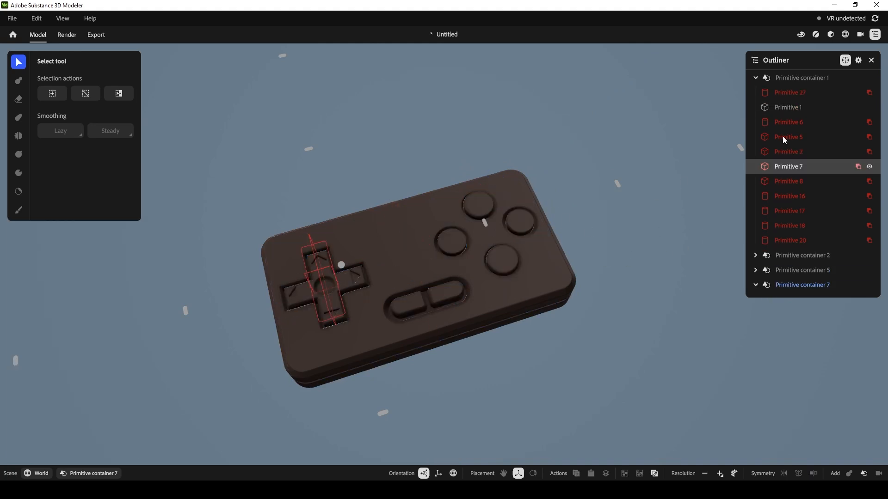
left_click(790, 93)
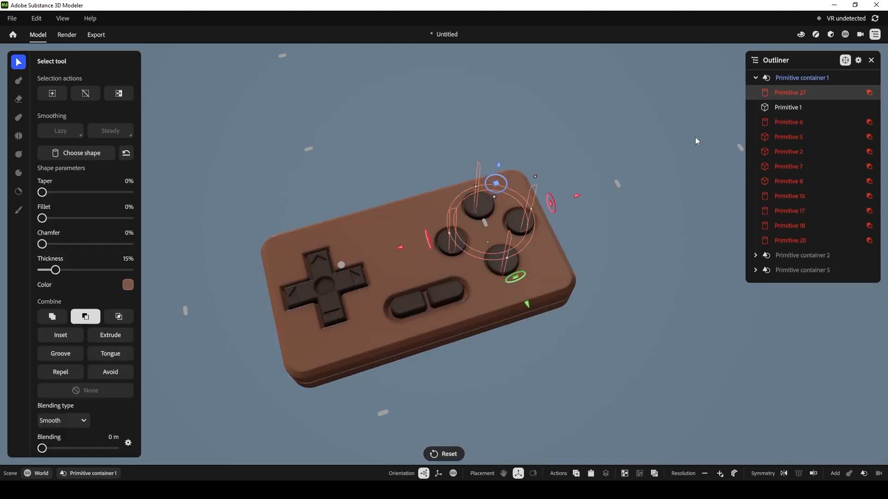
left_click_drag(493, 126, 503, 92)
key("ctrl+z")
key("ctrl+z")
key("ctrl+z")
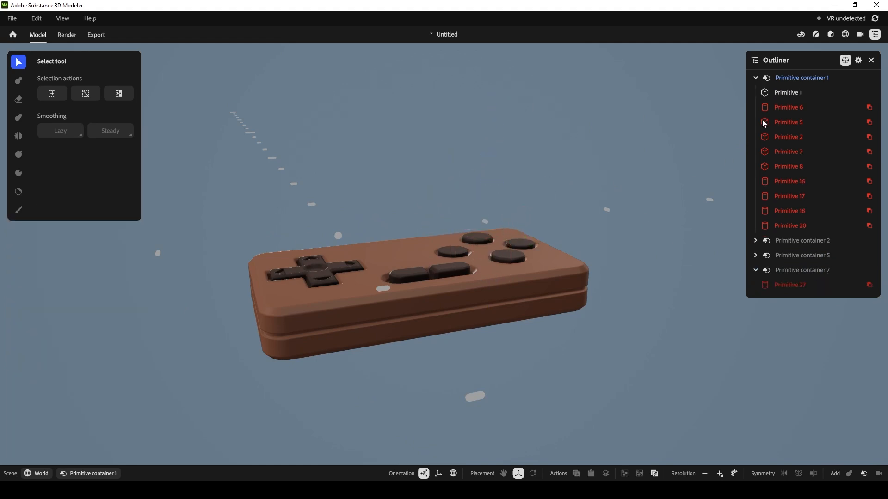
Try to add a subtracting cylinder over the round buttons with Primitive container 1 selected
left_click(791, 78)
left_click(864, 474)
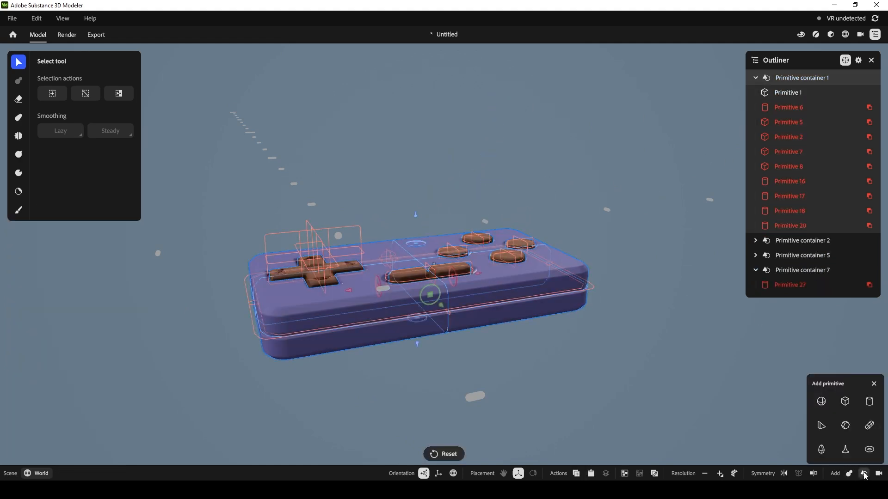
left_click(869, 402)
left_click_drag(455, 225, 586, 216)
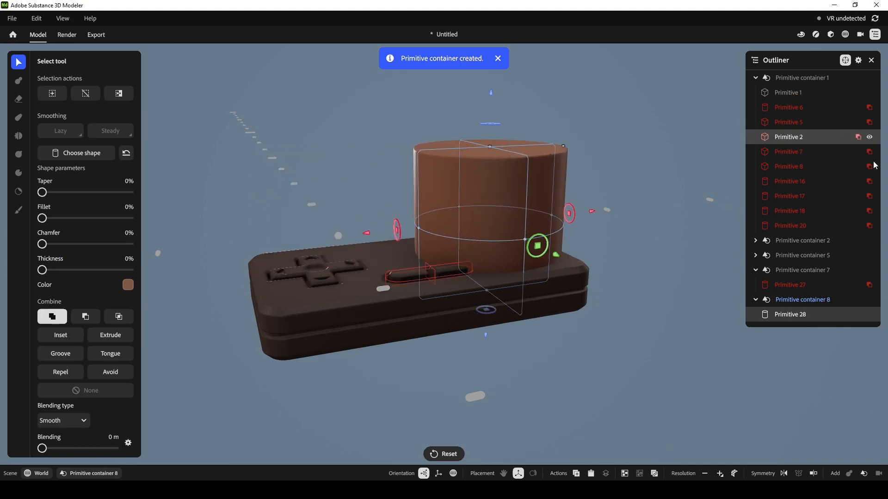
left_click(85, 316)
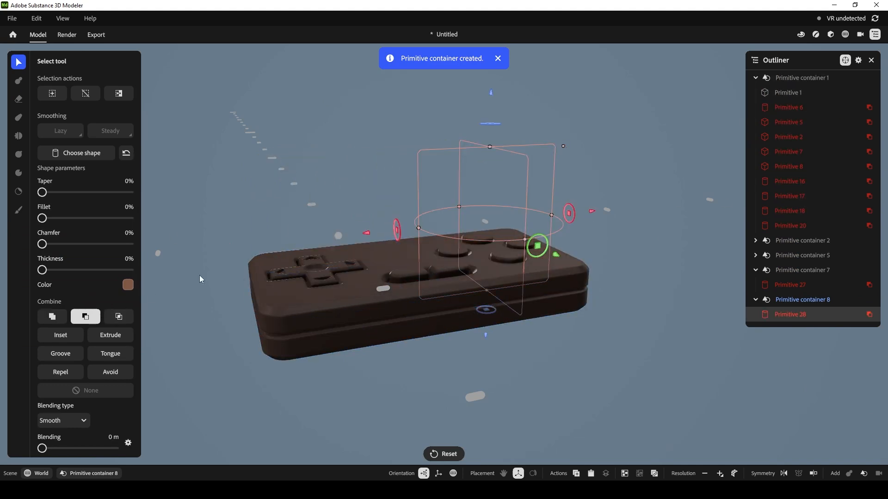
key("ctrl+z")
key("ctrl+z")
key("ctrl+z")
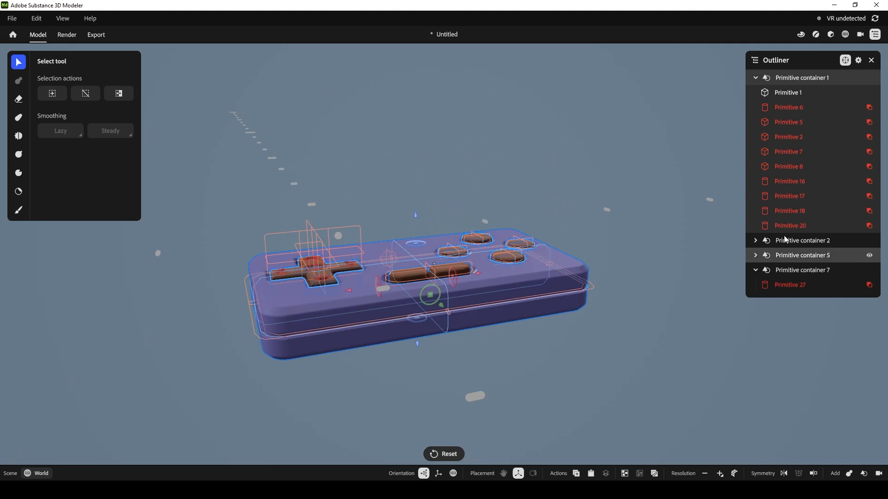
With Primitive 1 selected, add a cylinder to Primitive container 1 over the four round buttons and set it to Subtract
left_click(691, 250)
left_click(756, 78)
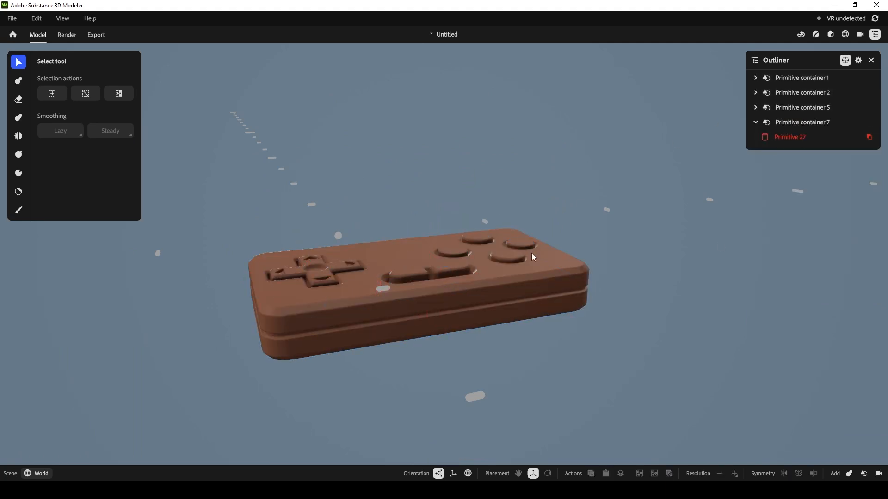
left_click(557, 285)
left_click(755, 77)
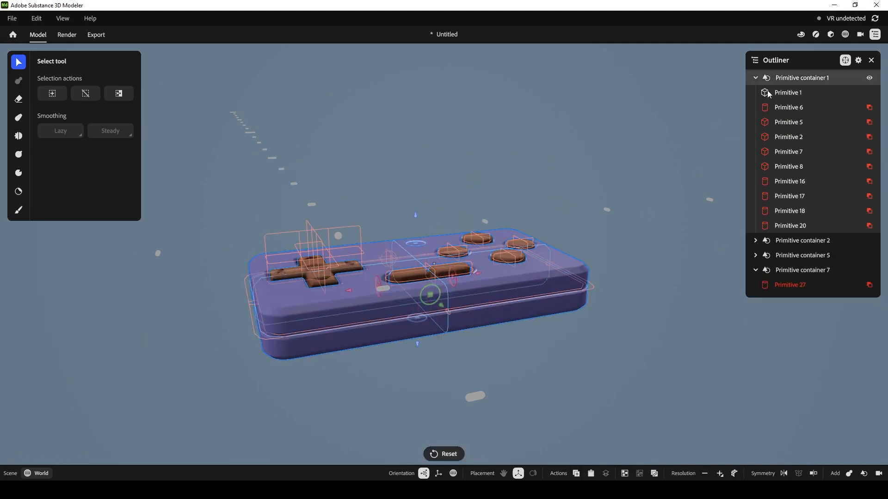
left_click(794, 92)
left_click(863, 474)
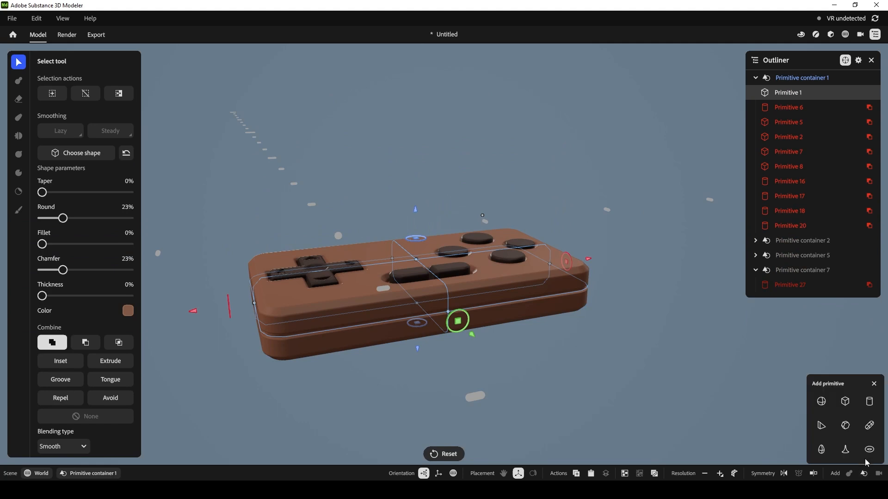
left_click(870, 402)
left_click_drag(462, 225, 601, 221)
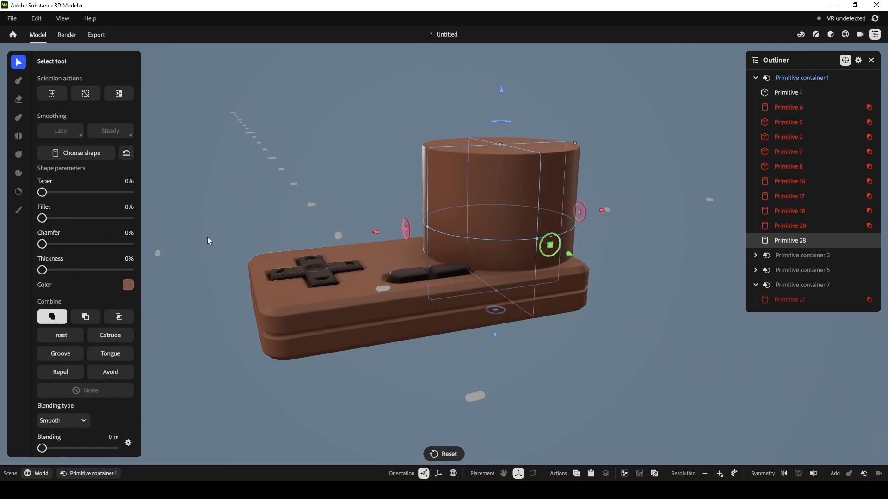
left_click(88, 316)
left_click_drag(647, 153, 608, 223, "alt")
left_click_drag(592, 126, 578, 69, "alt")
left_click(504, 97)
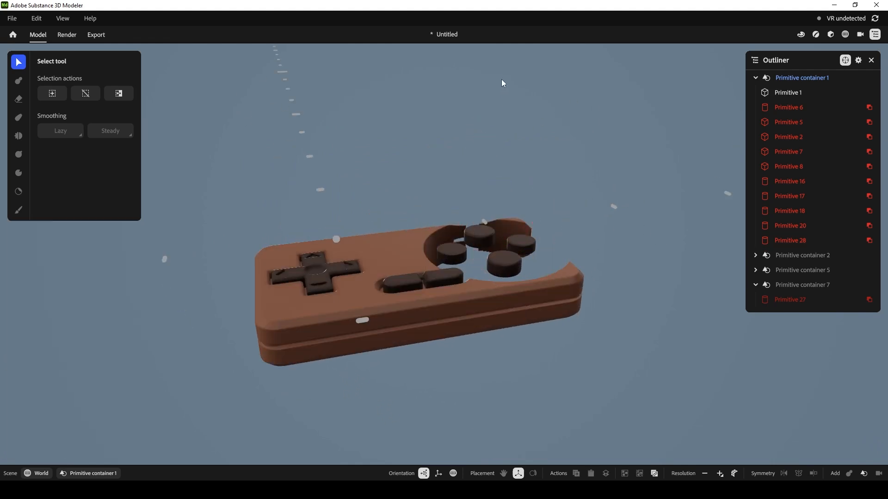
Raise the subtracting cylinder toward the slab's surface and scale it down to run through the four round buttons
left_click(795, 107)
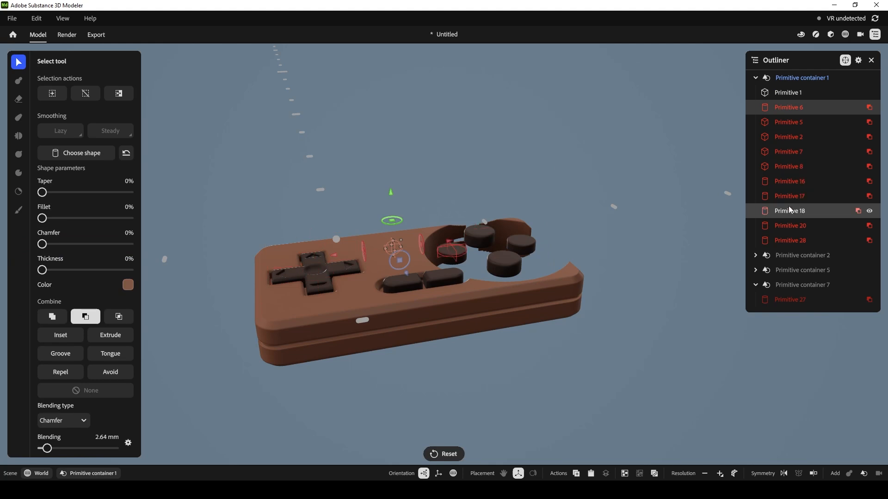
left_click(542, 272)
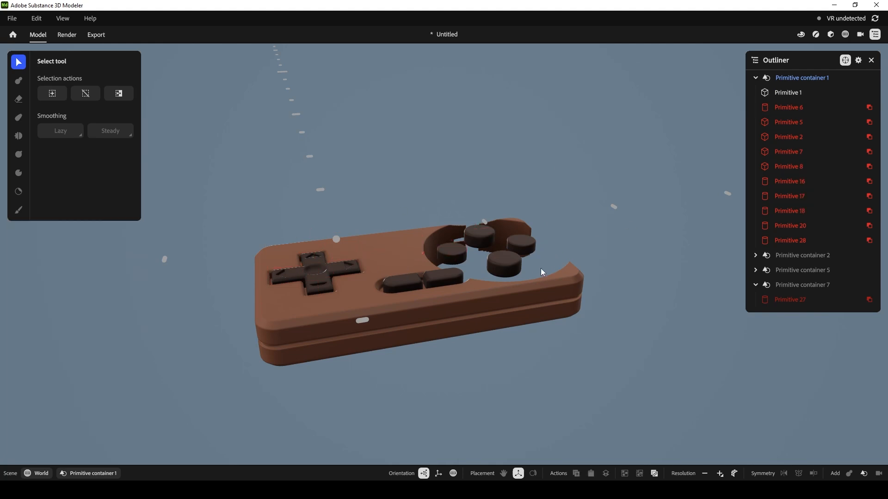
left_click(789, 241)
left_click_drag(503, 92, 510, 51)
right_click_drag(617, 71, 597, 174)
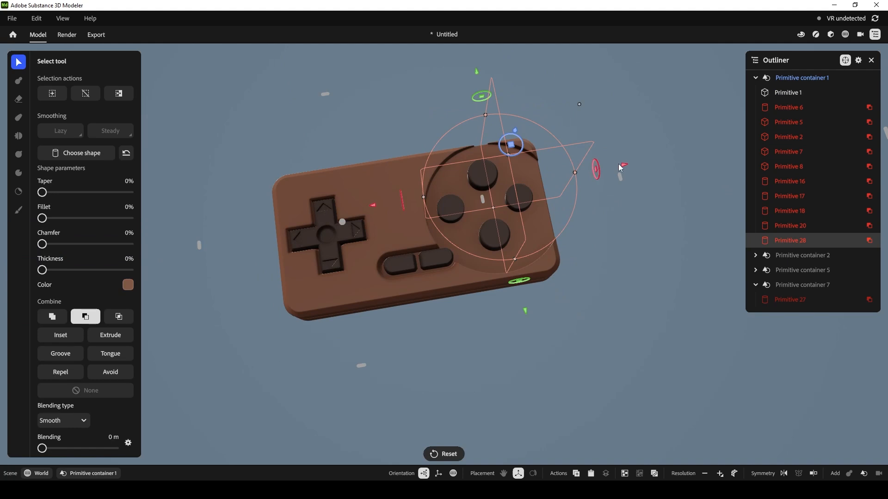
left_click_drag(578, 105, 546, 131)
right_click_drag(595, 149, 600, 96)
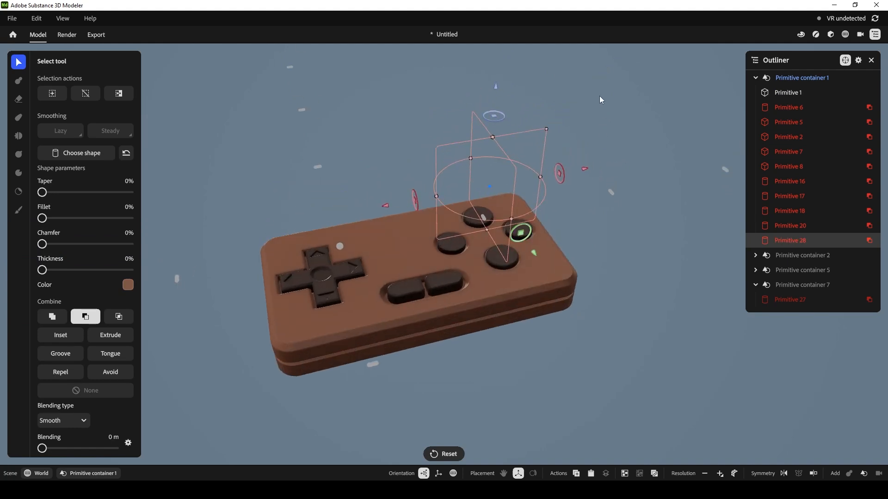
left_click_drag(494, 87, 495, 104)
right_click_drag(495, 104, 586, 190)
left_click_drag(539, 140, 539, 149)
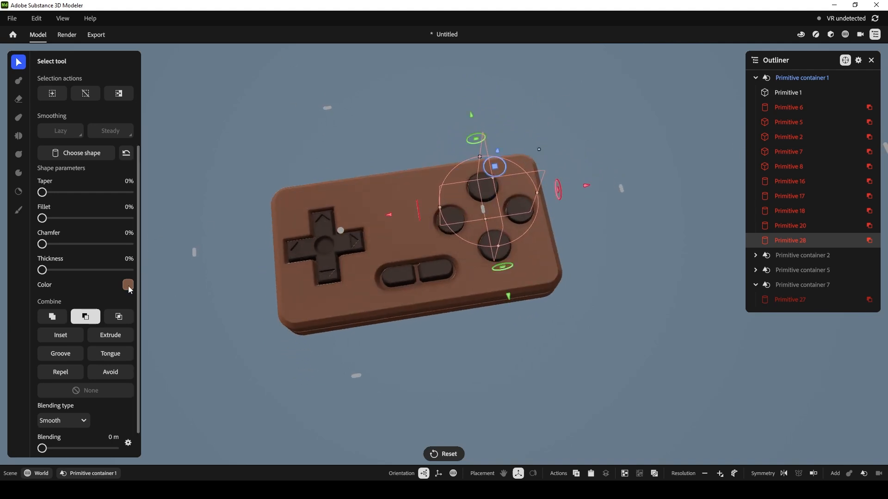
Set the subtracting cylinder's thickness to 18% and shrink it slightly around the round buttons
right_click_drag(547, 119, 544, 69)
left_click_drag(491, 118, 493, 113)
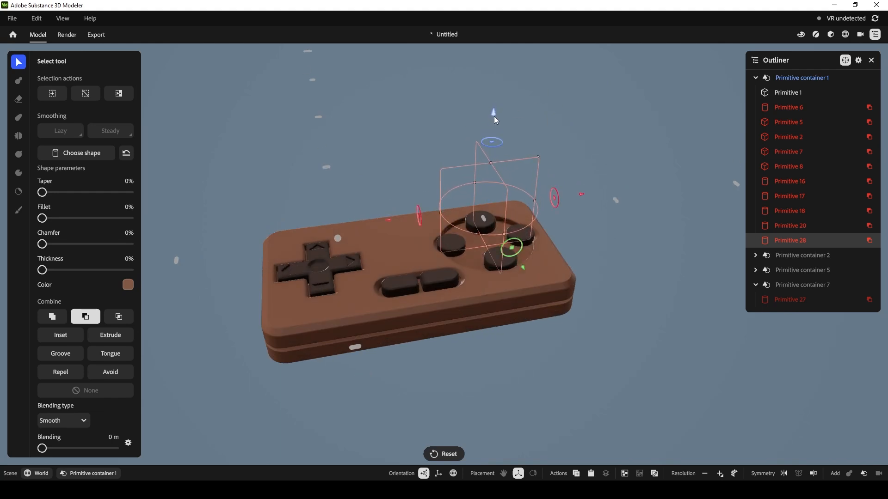
left_click_drag(46, 271, 62, 271)
right_click_drag(503, 113, 533, 173)
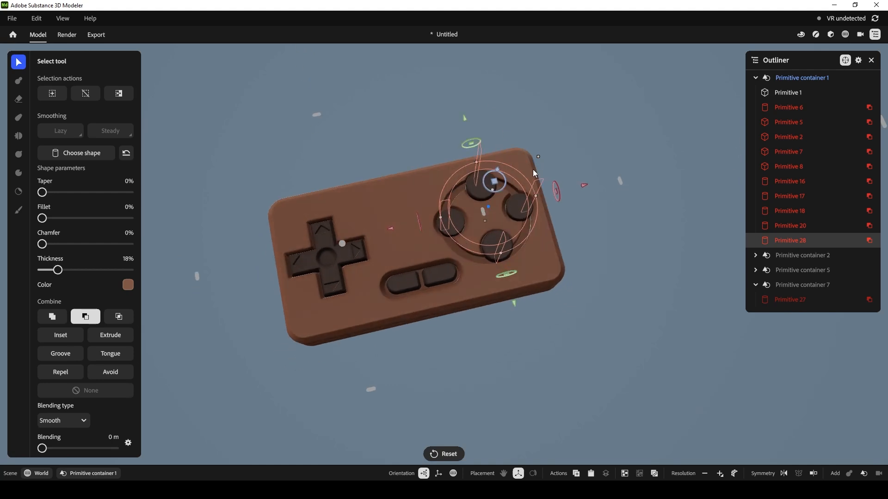
left_click_drag(536, 156, 532, 161)
right_click_drag(503, 117, 501, 127)
left_click(483, 114)
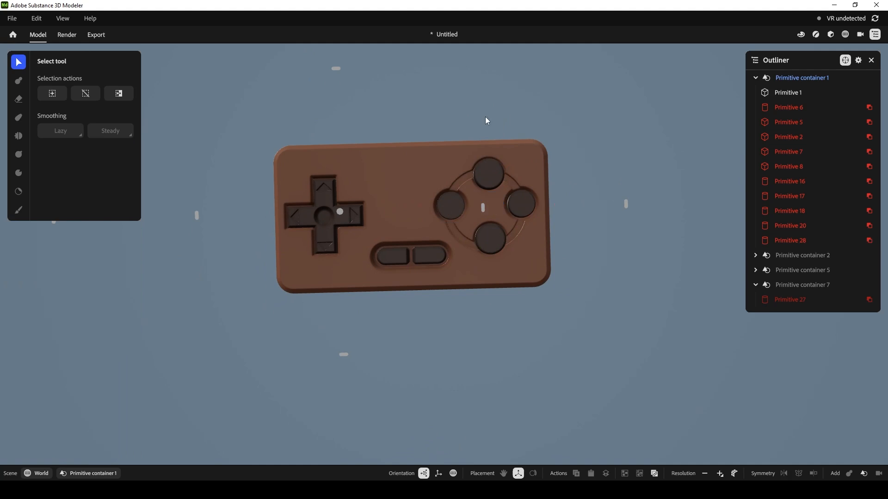
Center the ring cutter on the four round buttons, set its thickness to 9%, and inspect the groove
left_click(511, 185)
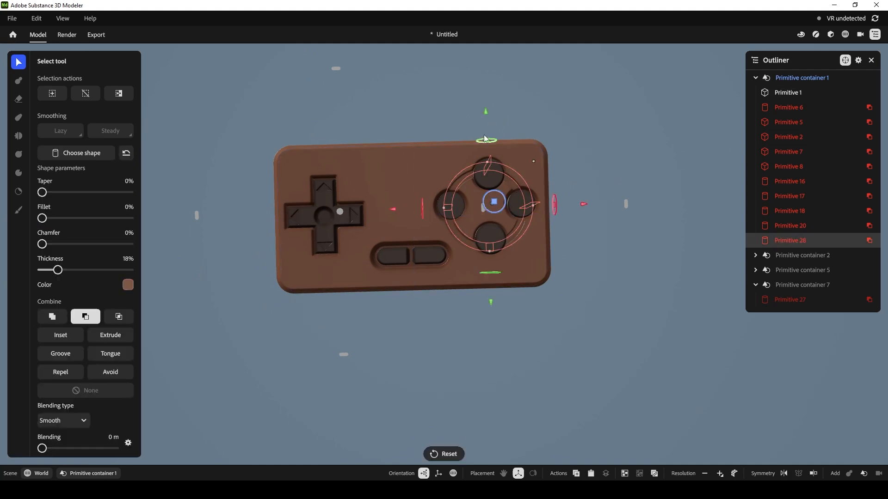
left_click_drag(484, 113, 485, 112)
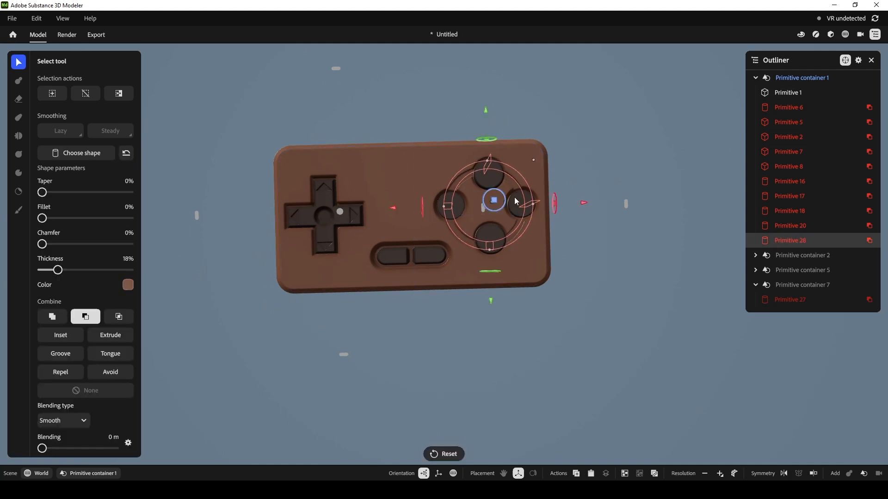
left_click_drag(58, 270, 50, 271)
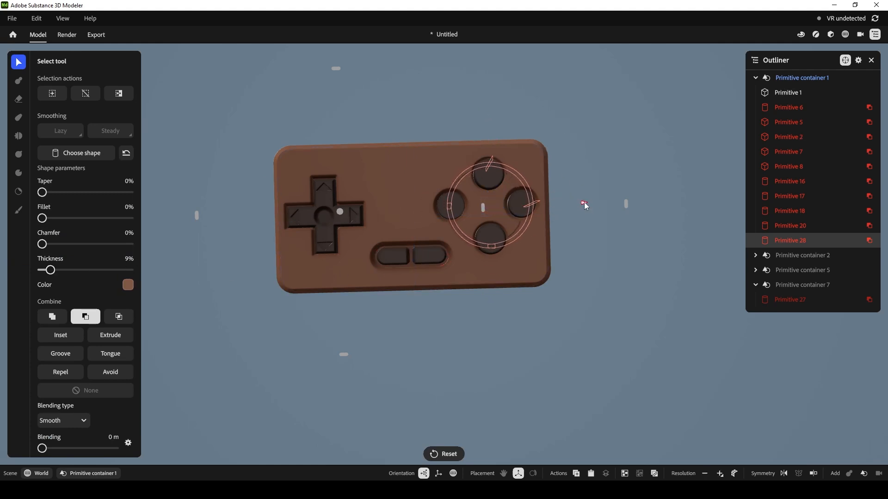
middle_click_drag(582, 218, 493, 157)
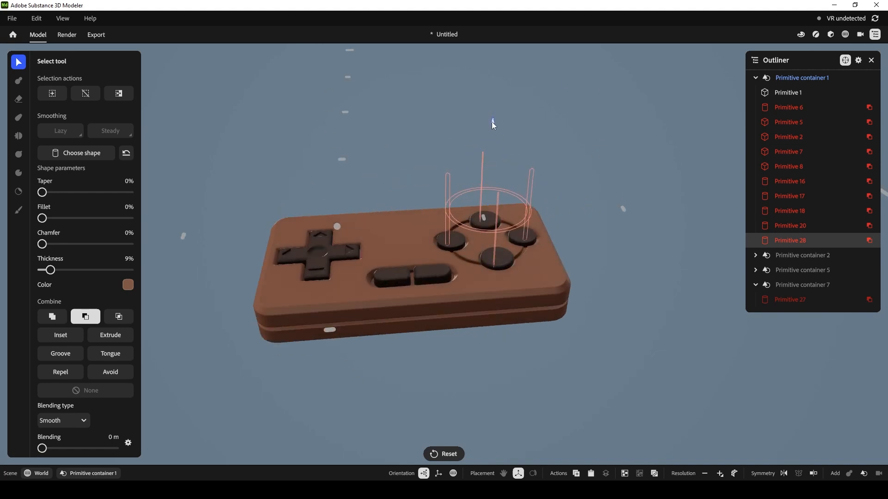
left_click(611, 190)
middle_click_drag(612, 190, 638, 263)
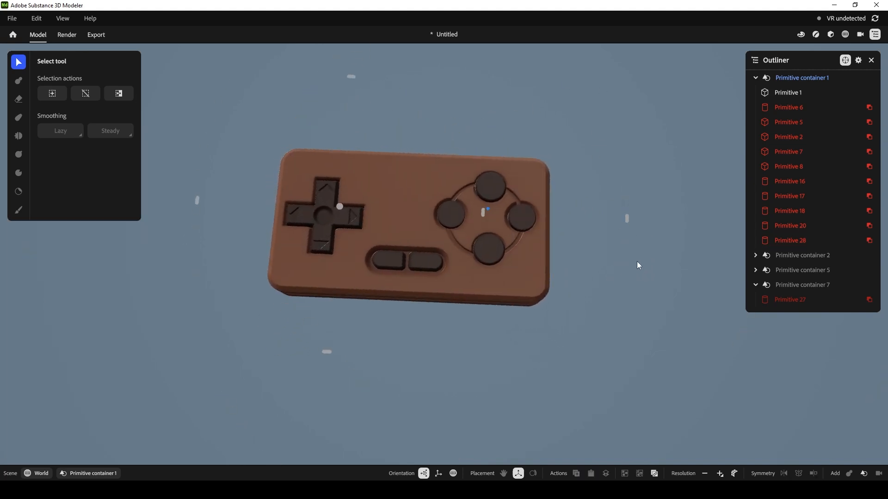
middle_click_drag(584, 311, 527, 223)
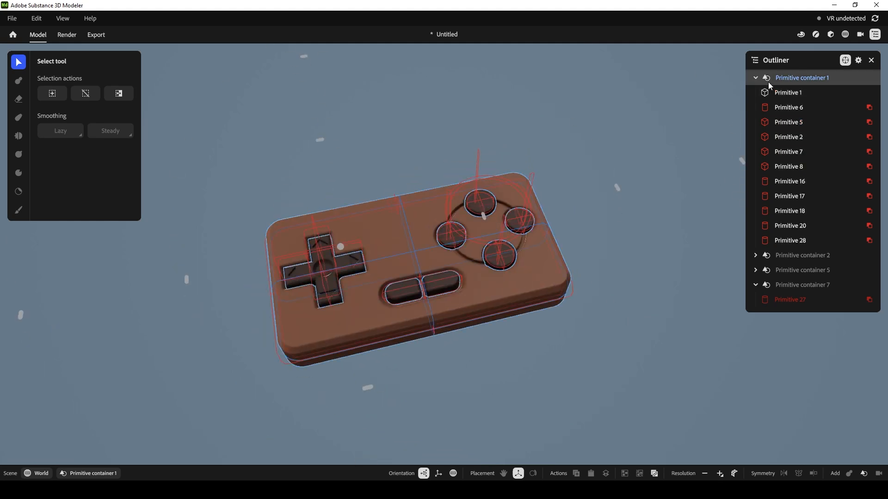
left_click(714, 148)
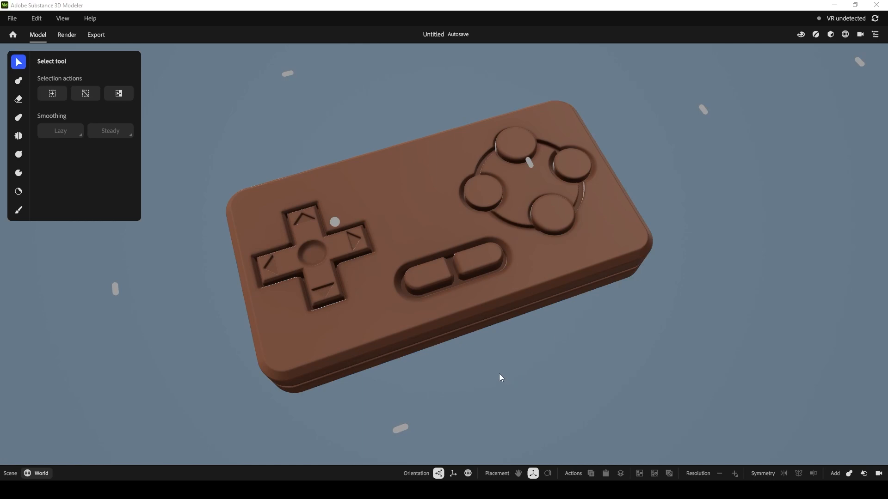
middle_click_drag(464, 390, 440, 360)
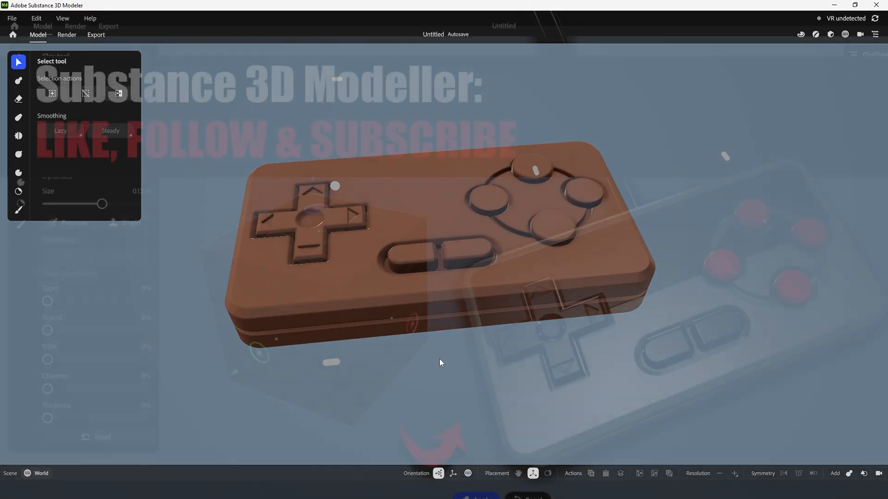
middle_click_drag(473, 359, 547, 357)
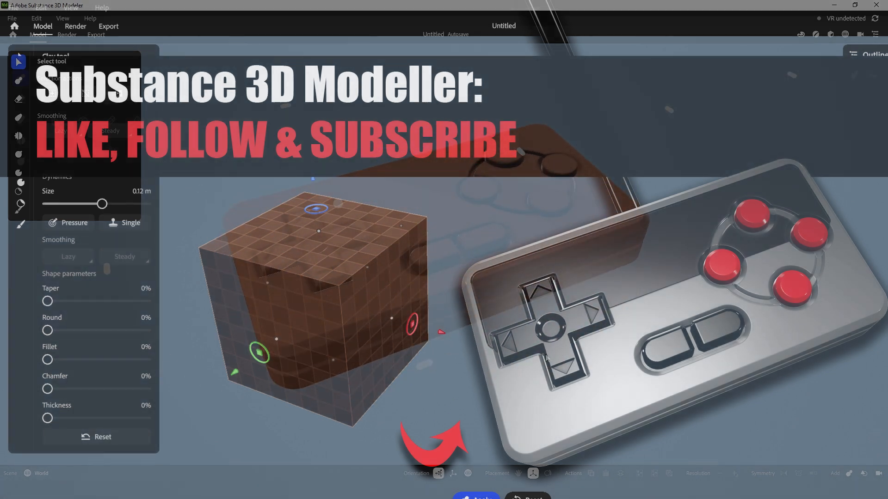